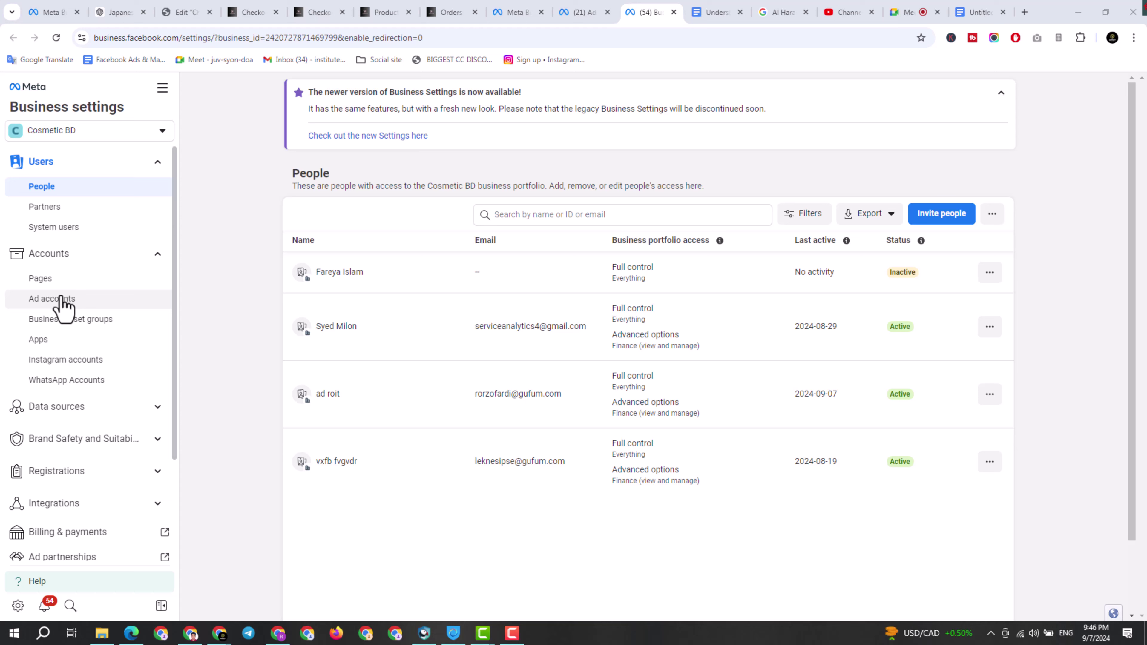
Open the Cosmetics Bd ad account from Business Settings in Ads Manager and dismiss the ad blocker notice
{"action": "left_click", "coordinate": [64, 299]}
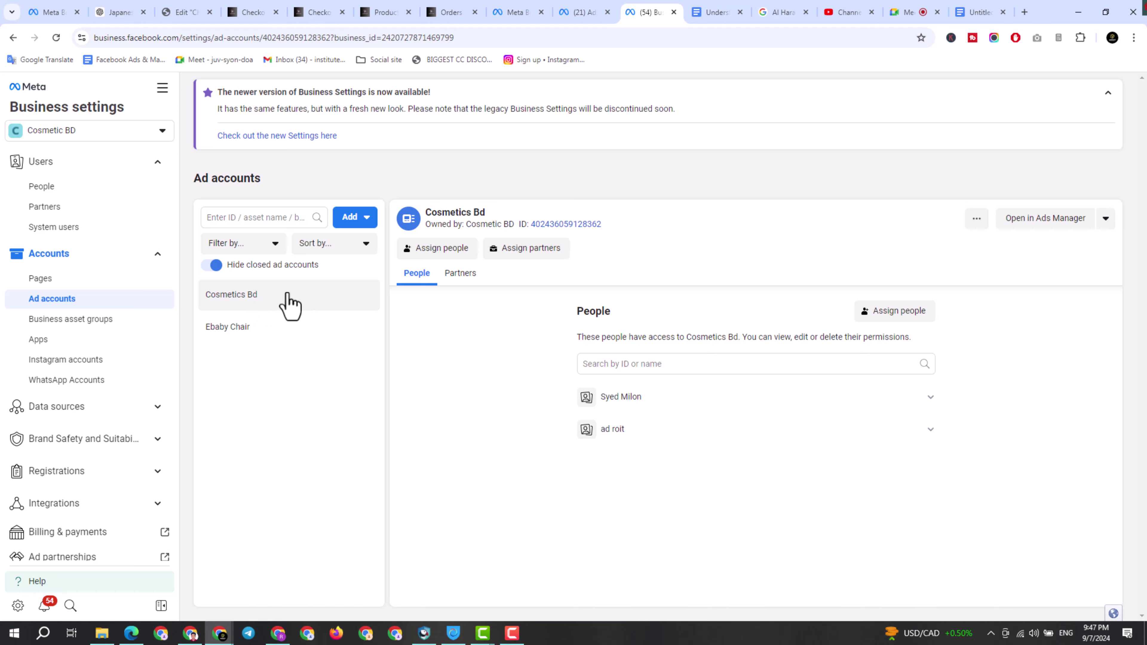
{"action": "left_click", "coordinate": [1056, 228]}
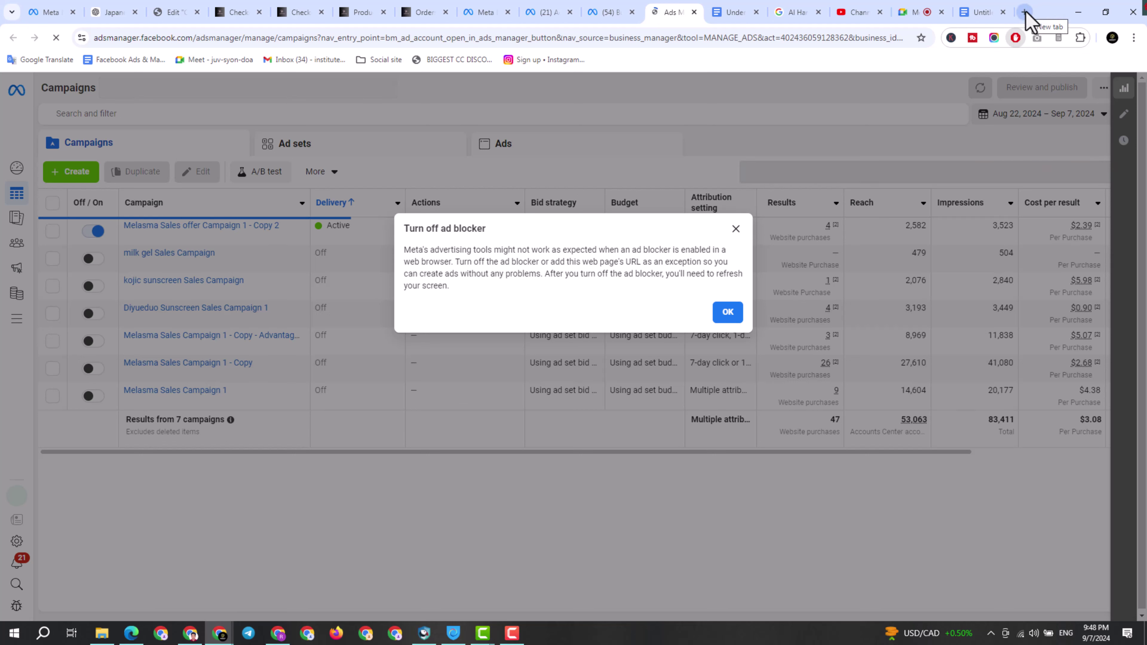
{"action": "left_click", "coordinate": [727, 312]}
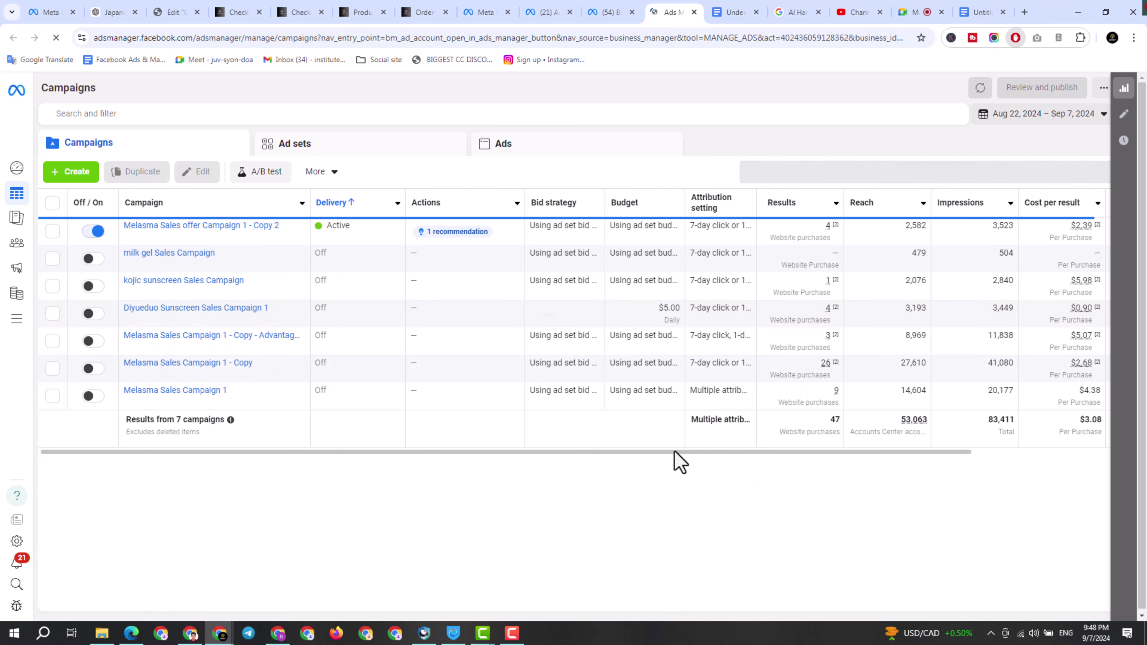
{"action": "scroll", "coordinate": [849, 474], "scroll_direction": "right", "scroll_amount": 3}
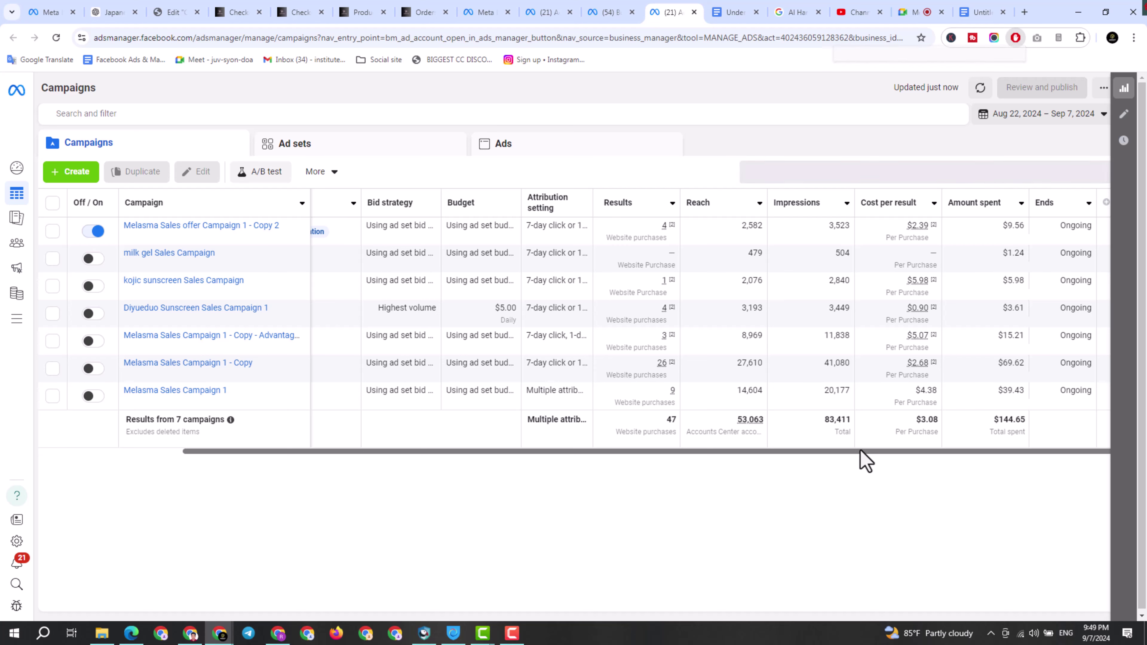
{"action": "scroll", "coordinate": [595, 447], "scroll_direction": "left", "scroll_amount": 5}
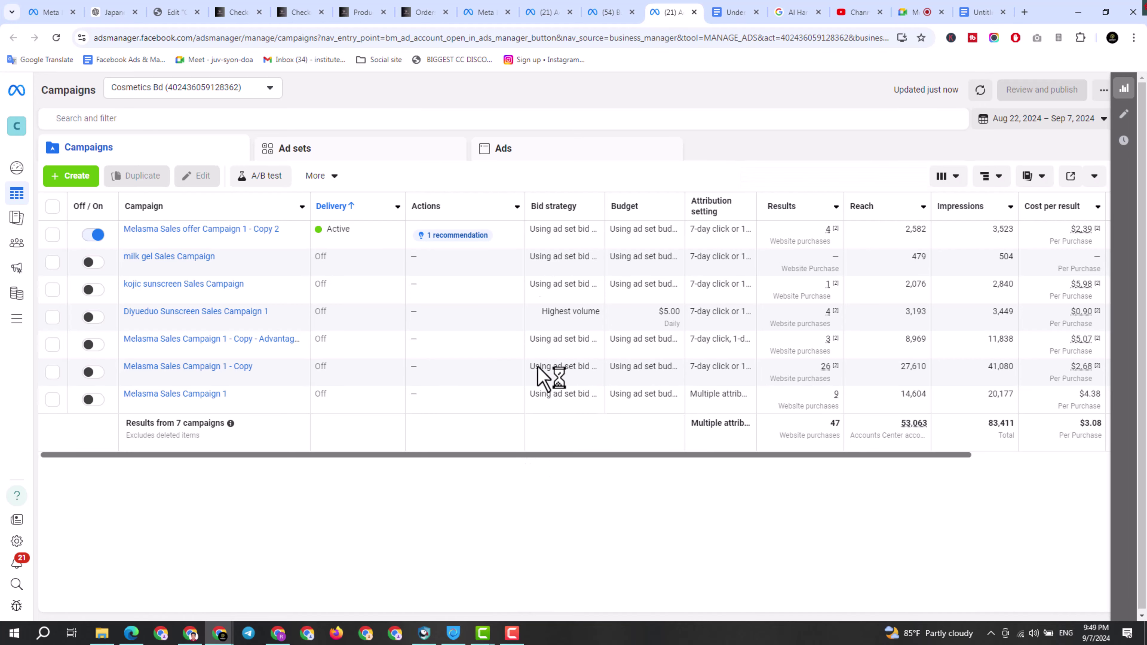
{"action": "left_click", "coordinate": [607, 8]}
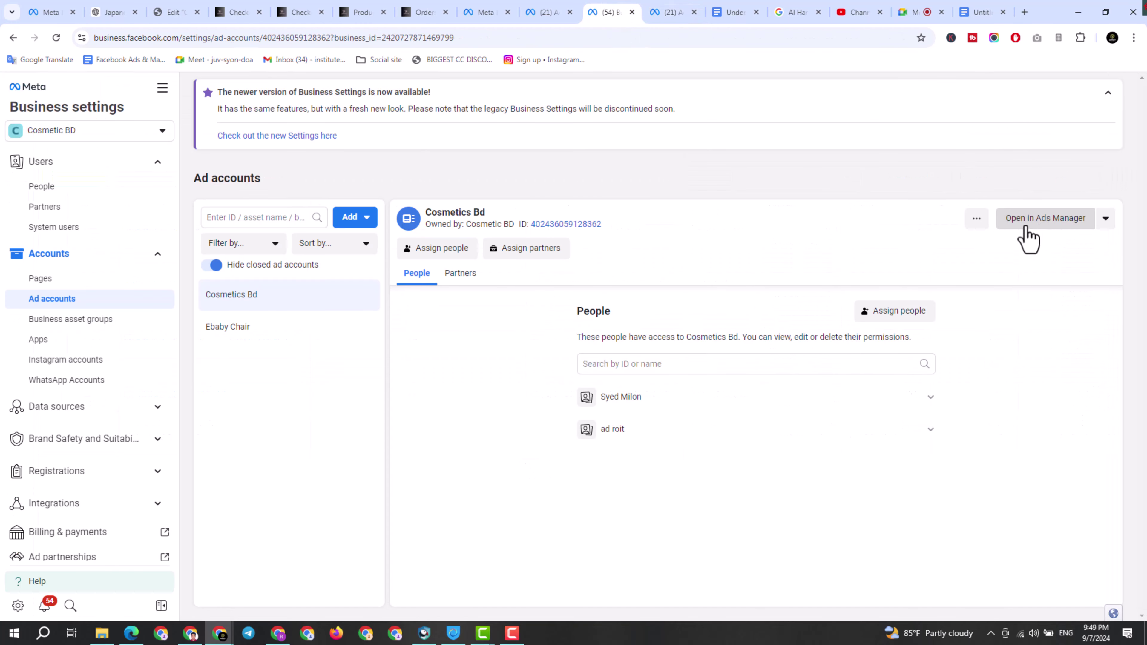
{"action": "left_click", "coordinate": [687, 11]}
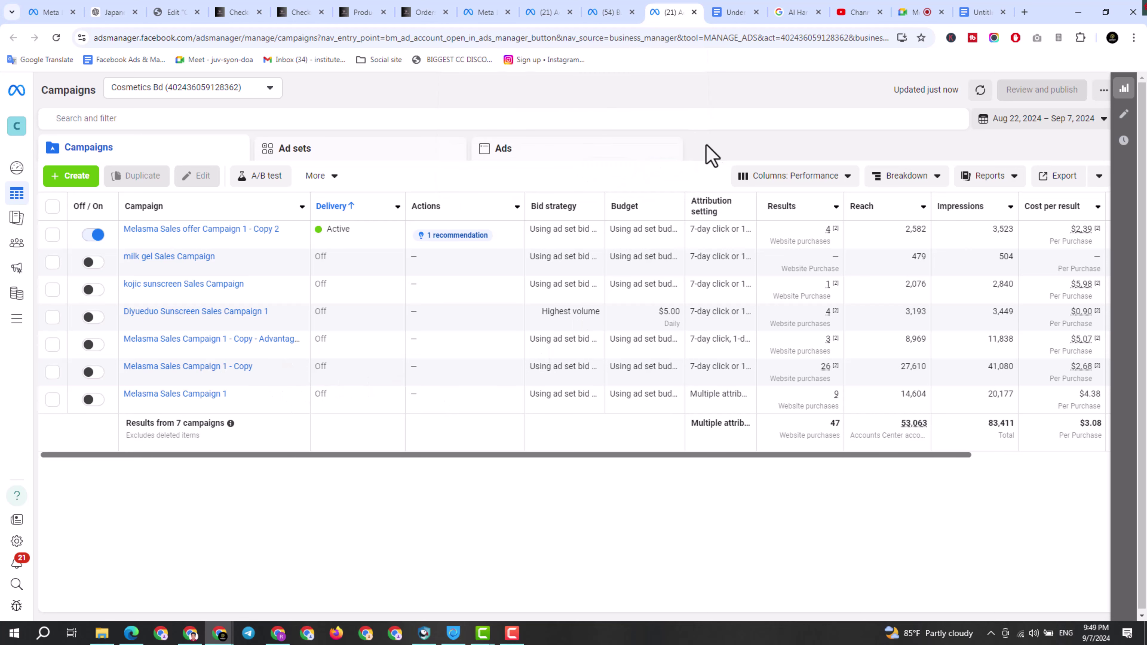
{"action": "left_click", "coordinate": [502, 636]}
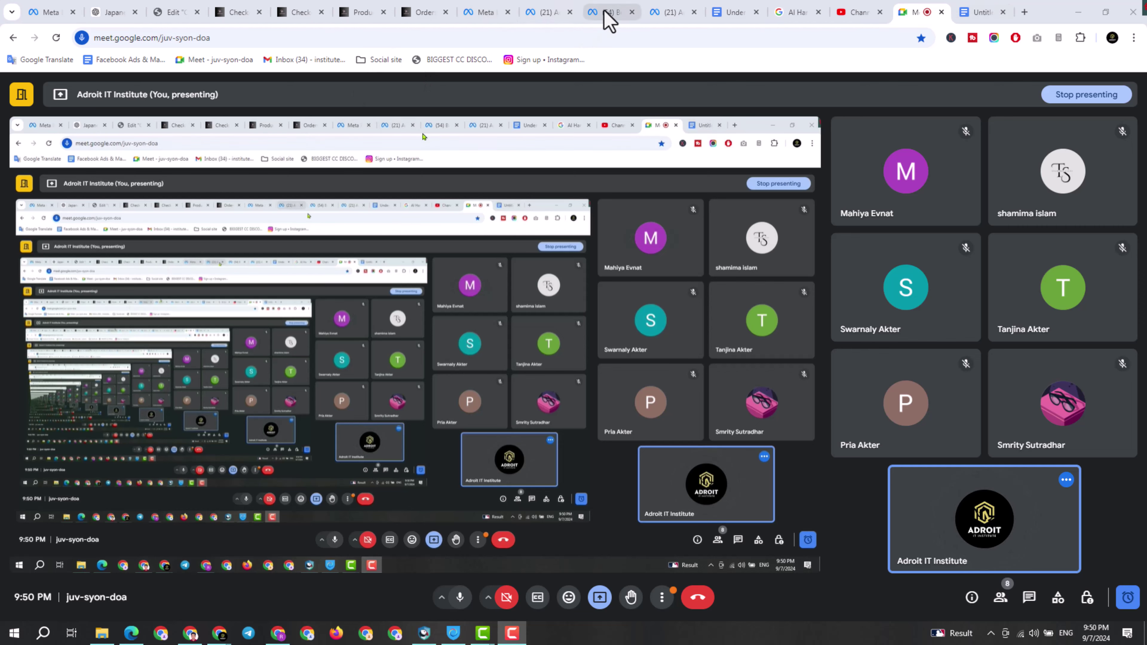
{"action": "left_click", "coordinate": [609, 18]}
{"action": "left_click", "coordinate": [678, 17]}
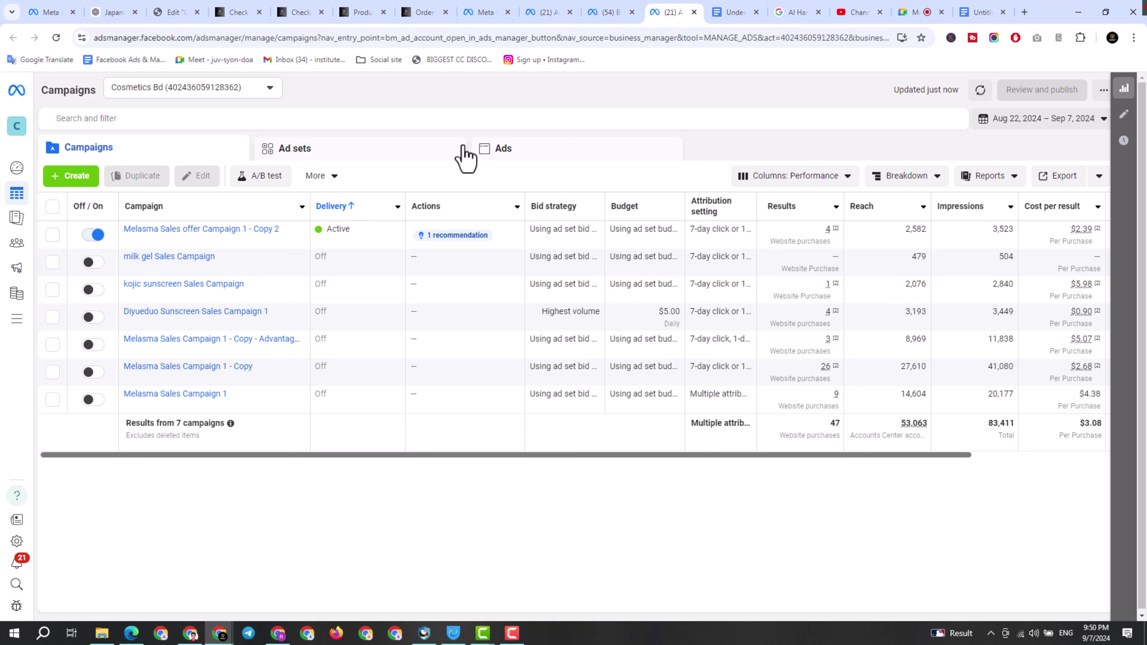
Create a campaign with the Auction buying type, the Engagement objective and the Manual engagement campaign setup
{"action": "left_click", "coordinate": [81, 177]}
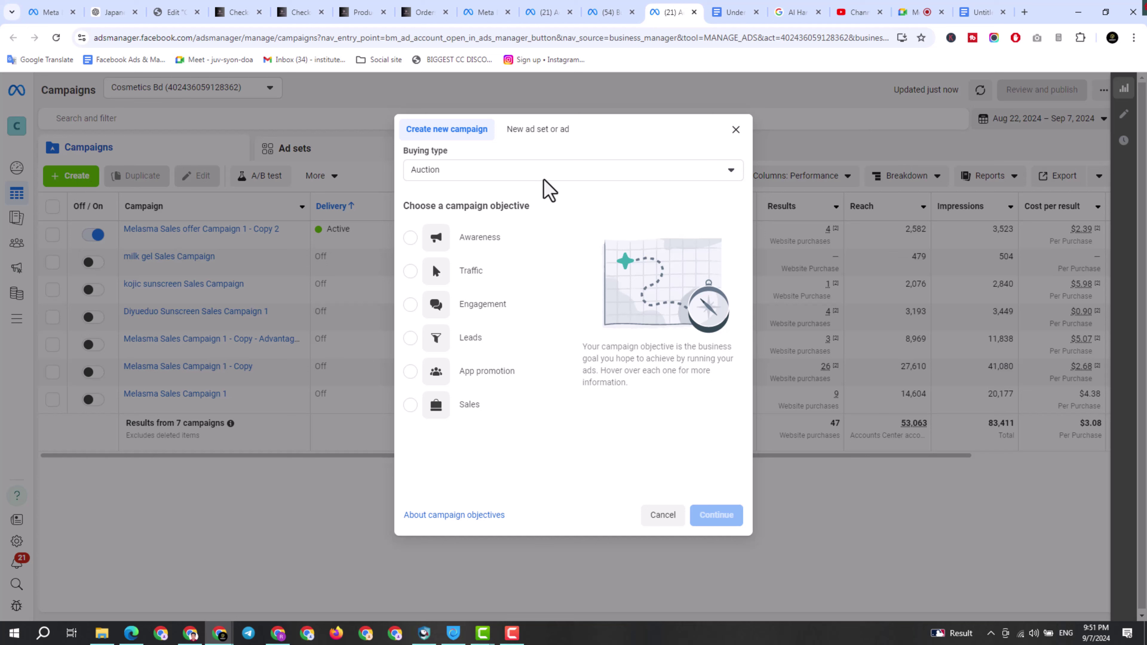
{"action": "left_click", "coordinate": [510, 170]}
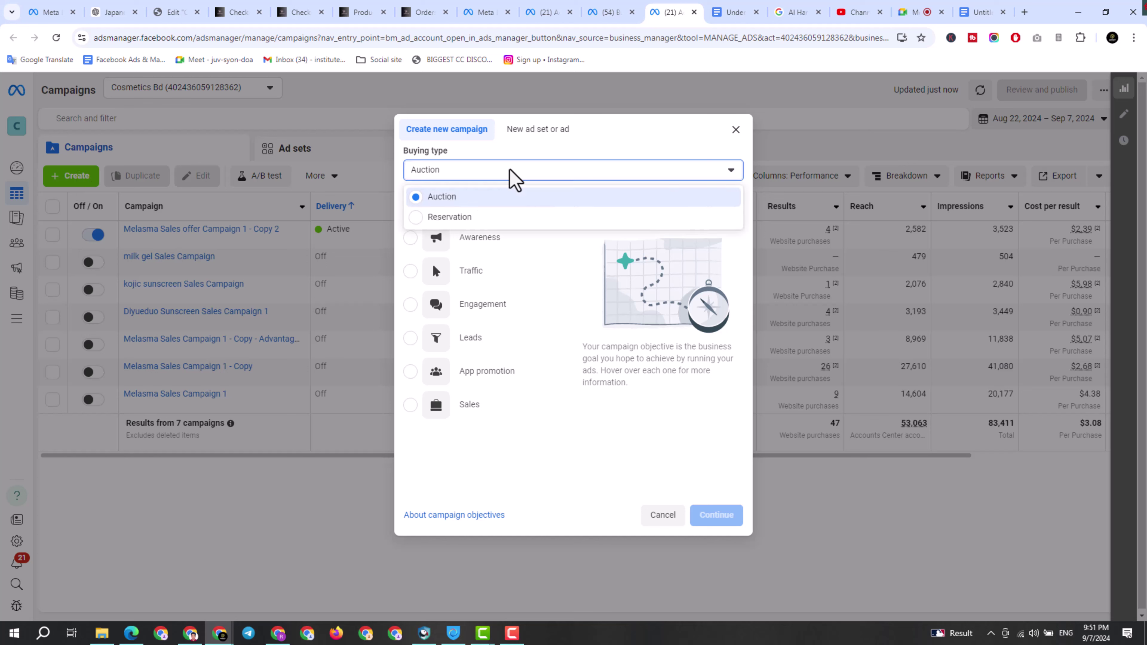
{"action": "left_click", "coordinate": [650, 143]}
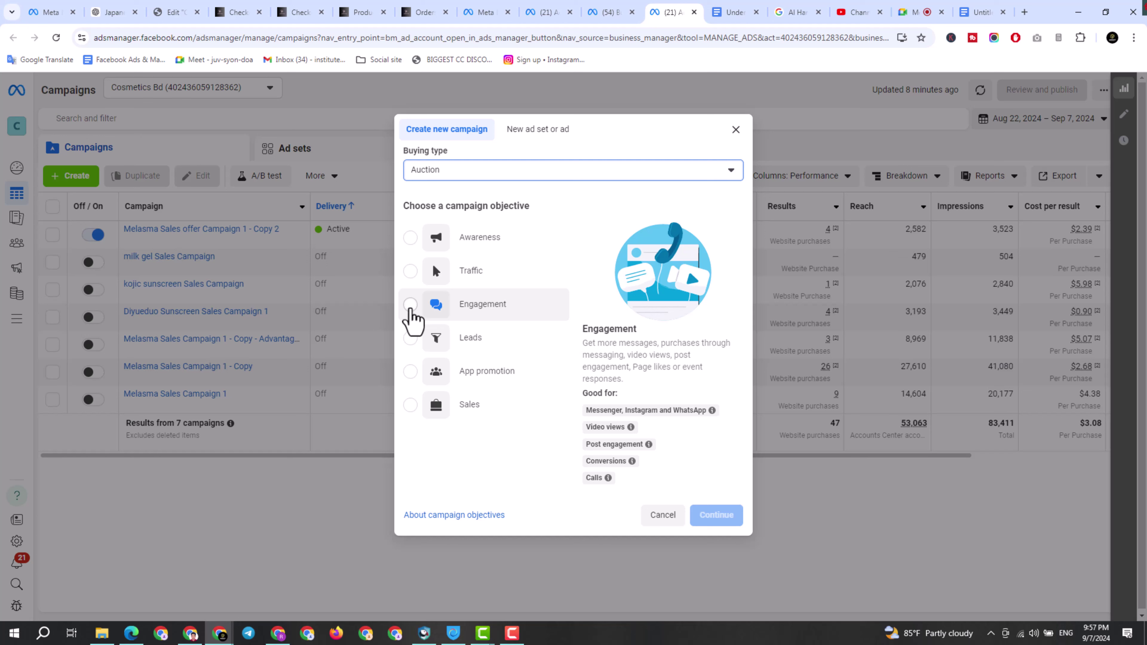
{"action": "left_click", "coordinate": [411, 306]}
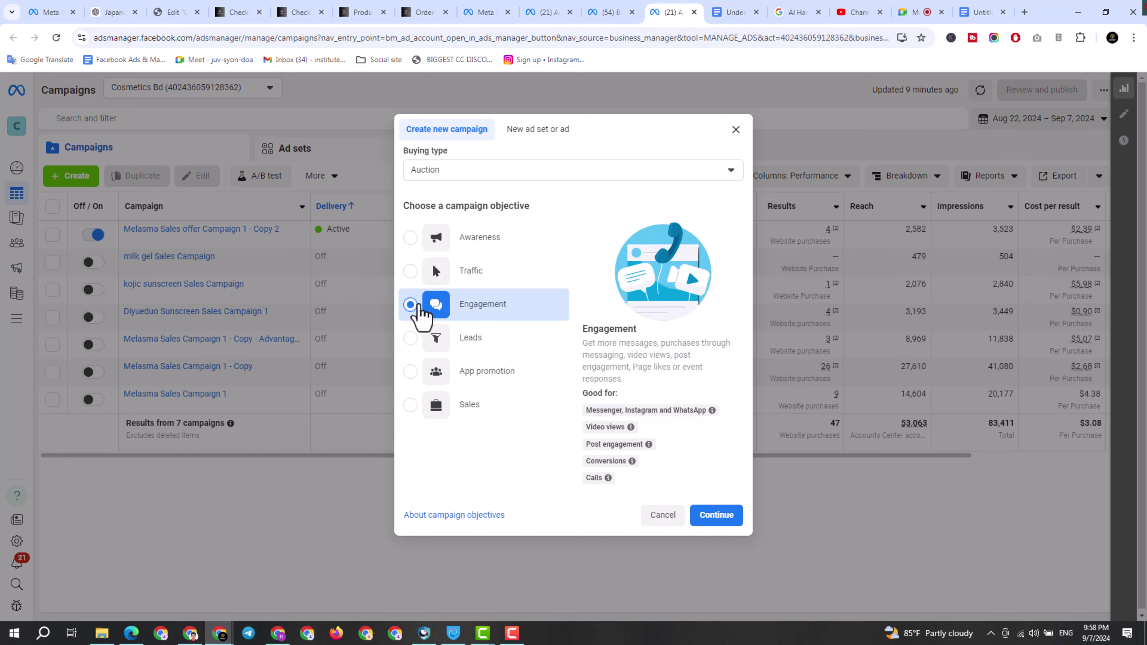
{"action": "left_click", "coordinate": [713, 519]}
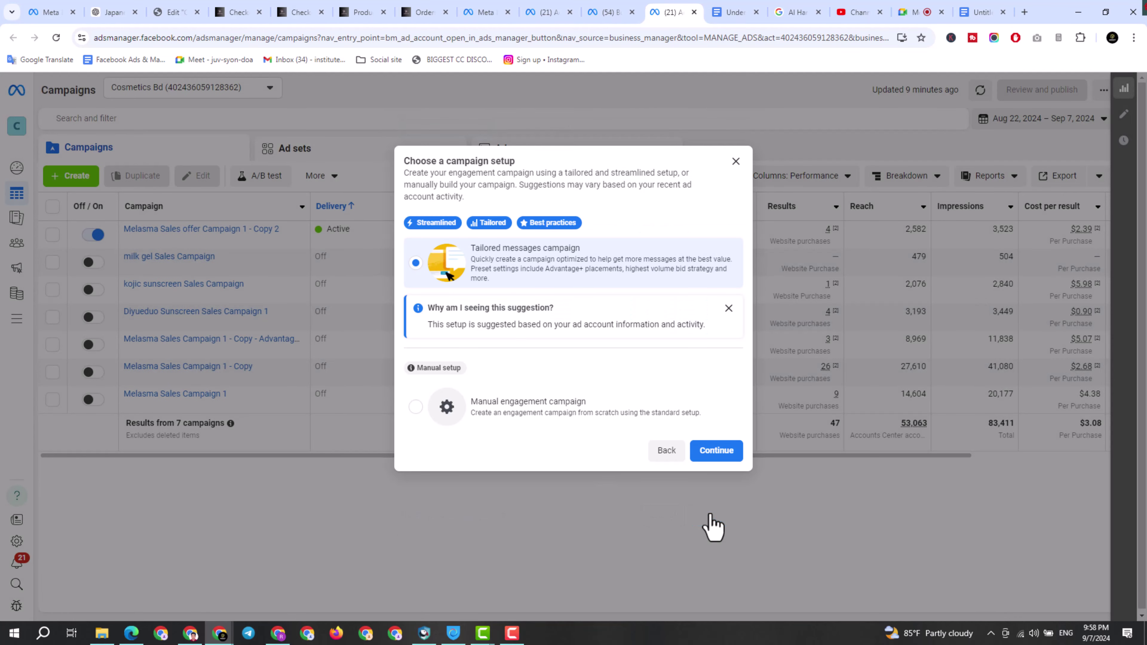
{"action": "left_click", "coordinate": [506, 417]}
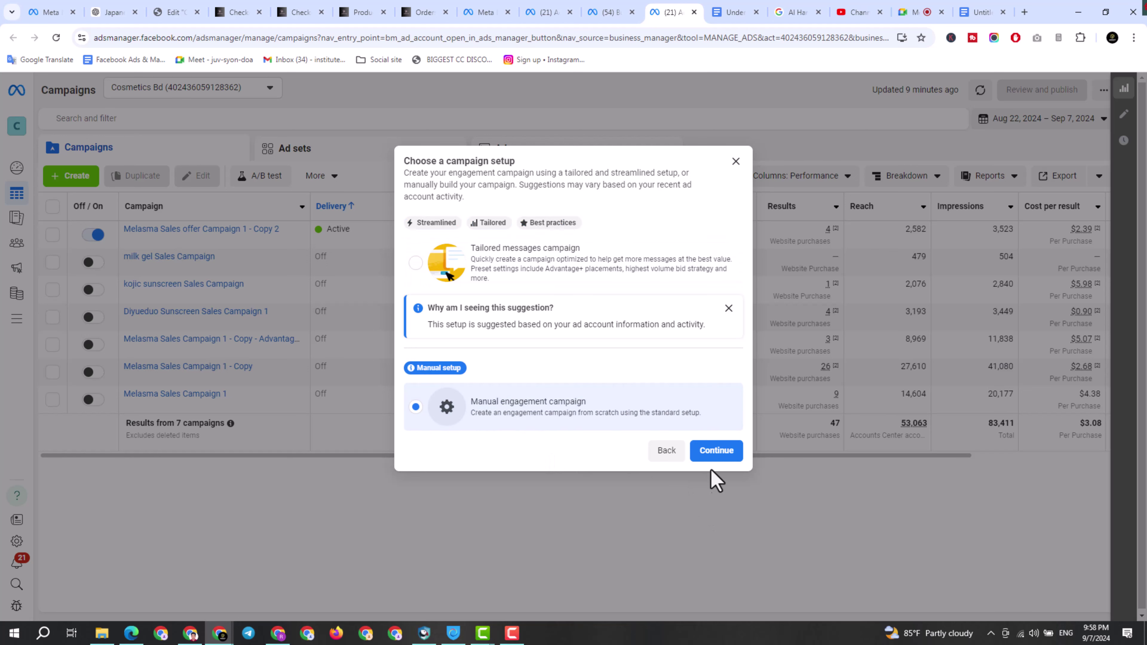
{"action": "left_click", "coordinate": [716, 453]}
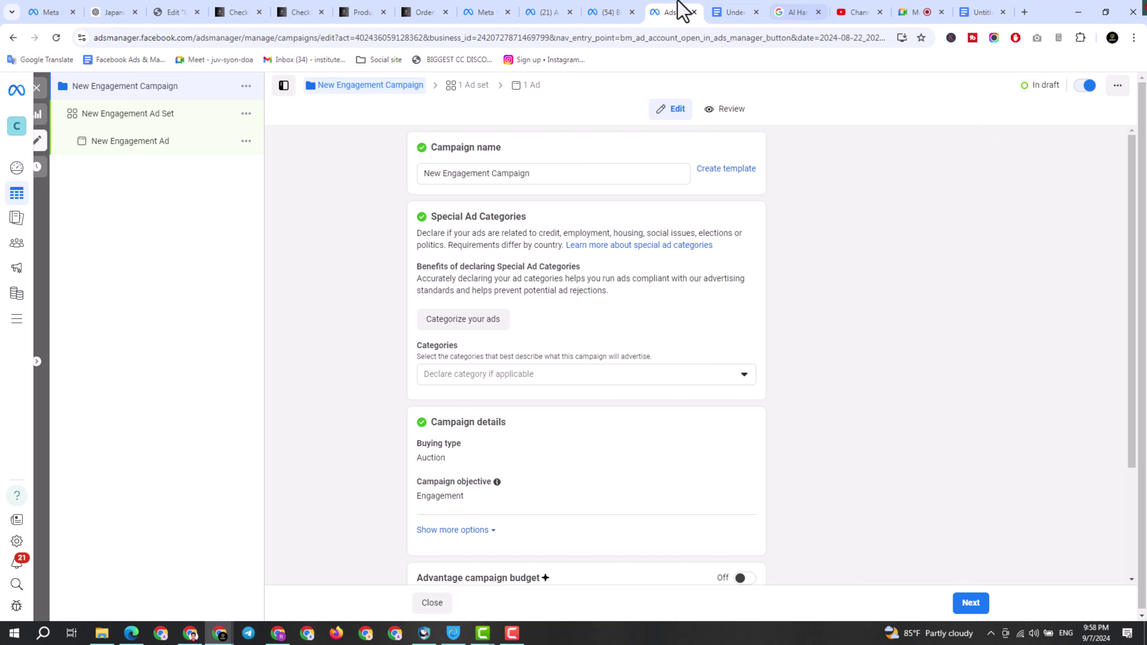
Examine the ad sets and ads of Melasma Sales Campaign 1, including their results, cost per result and amount spent
{"action": "left_click", "coordinate": [477, 12]}
{"action": "left_click", "coordinate": [541, 13]}
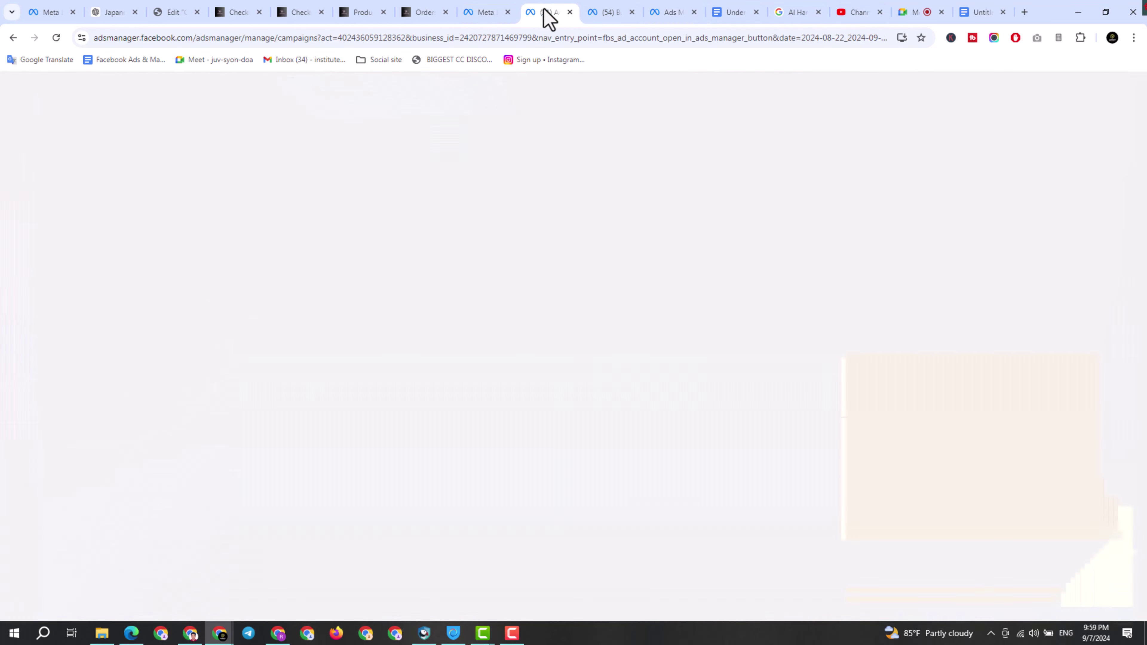
{"action": "left_click", "coordinate": [507, 13]}
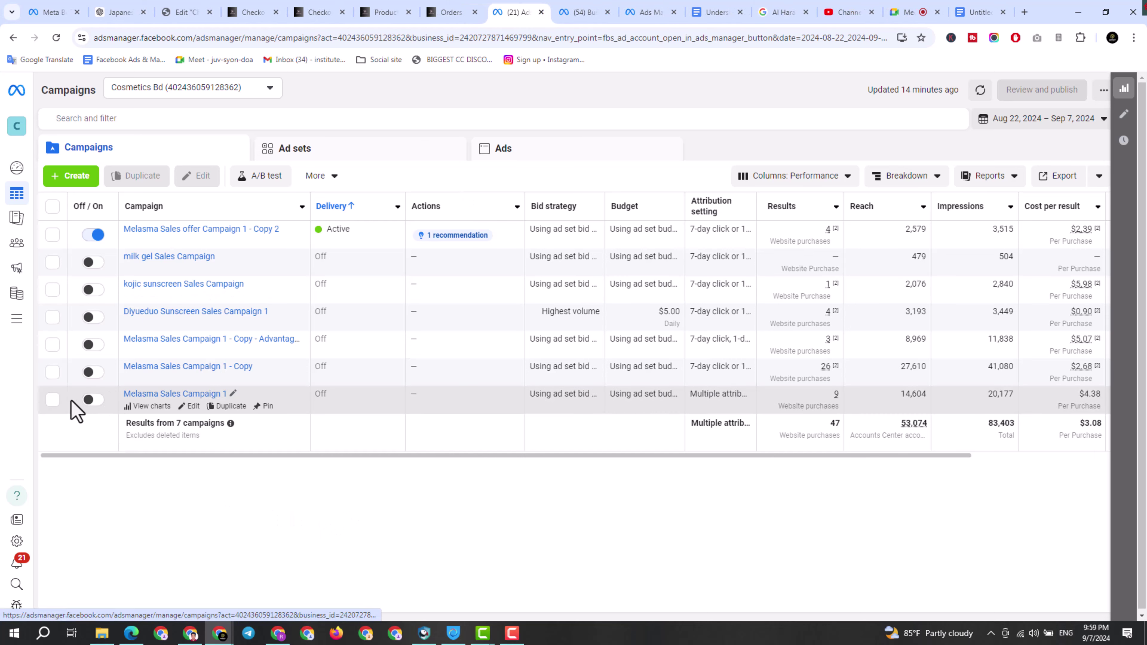
{"action": "left_click", "coordinate": [52, 404]}
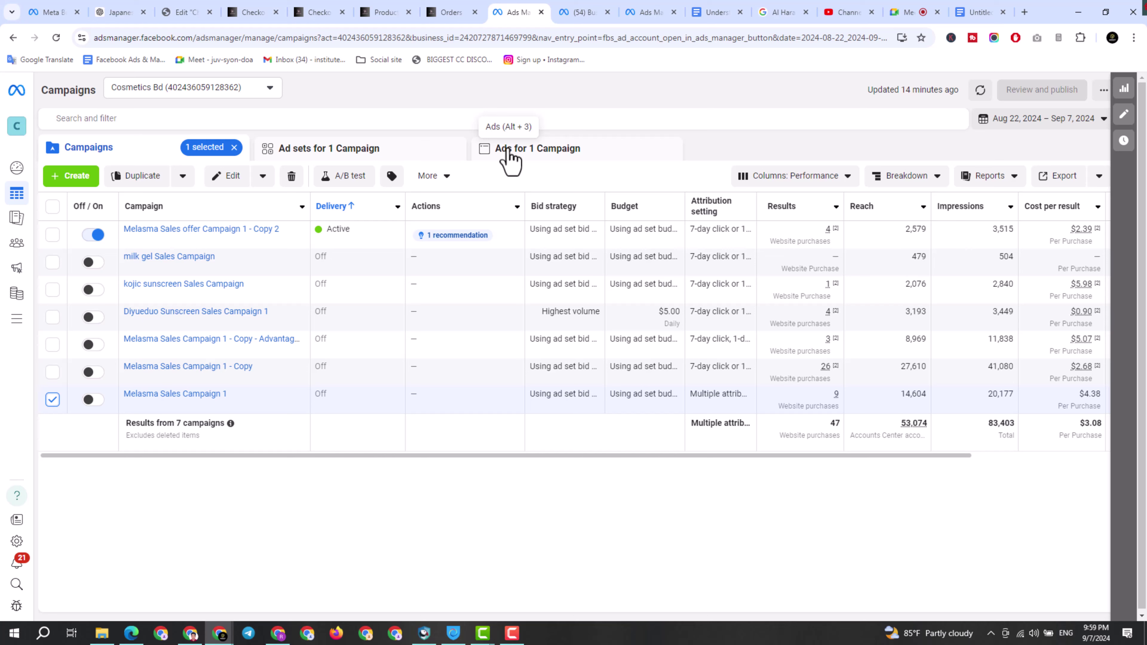
{"action": "mouse_move", "coordinate": [131, 413]}
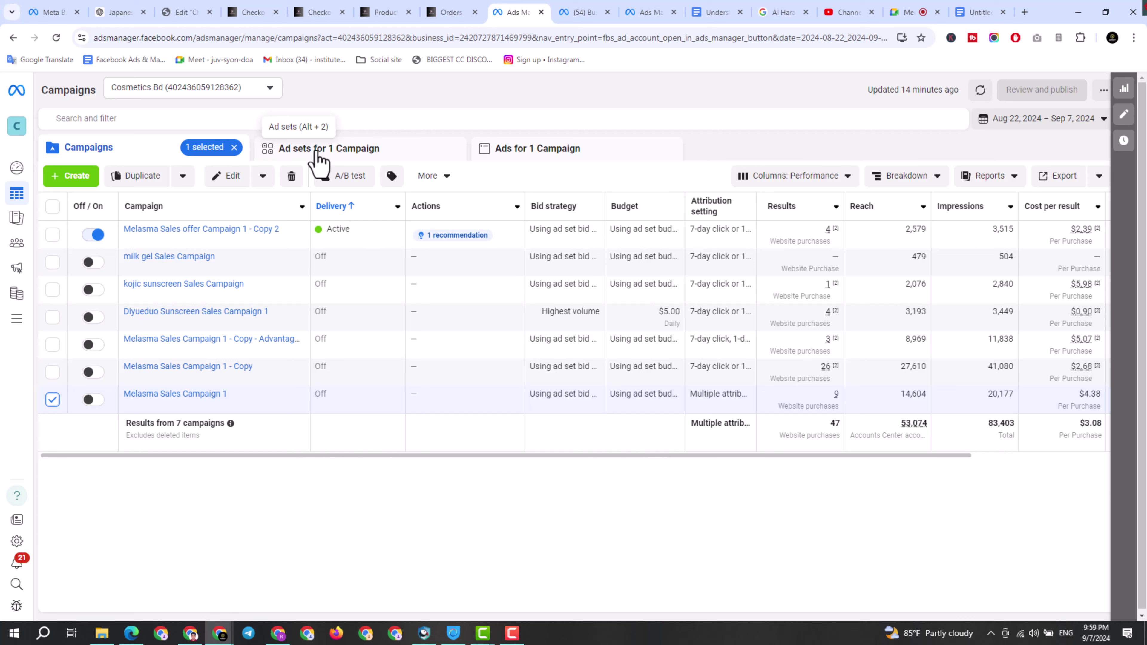
{"action": "left_click", "coordinate": [339, 156]}
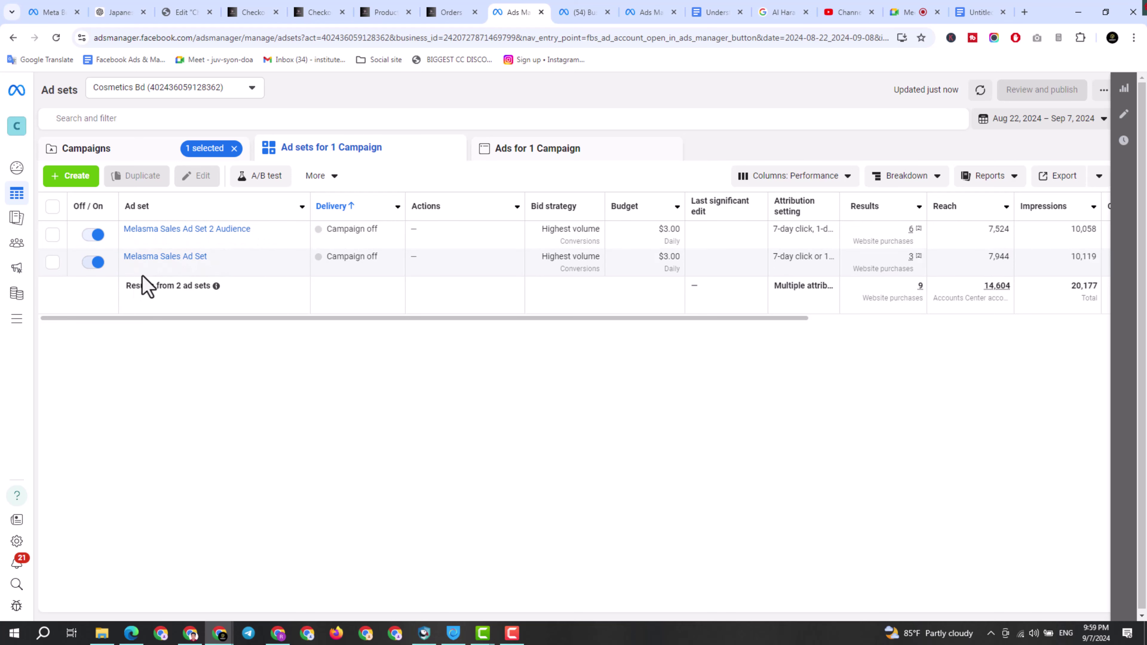
{"action": "mouse_move", "coordinate": [146, 277]}
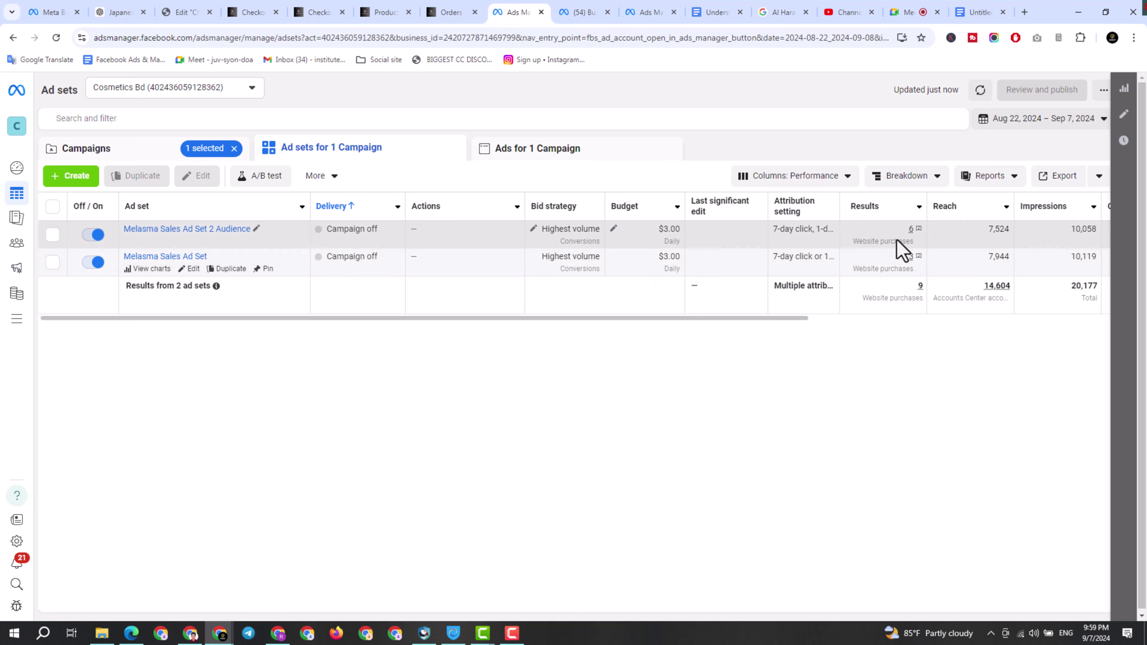
{"action": "mouse_move", "coordinate": [898, 248]}
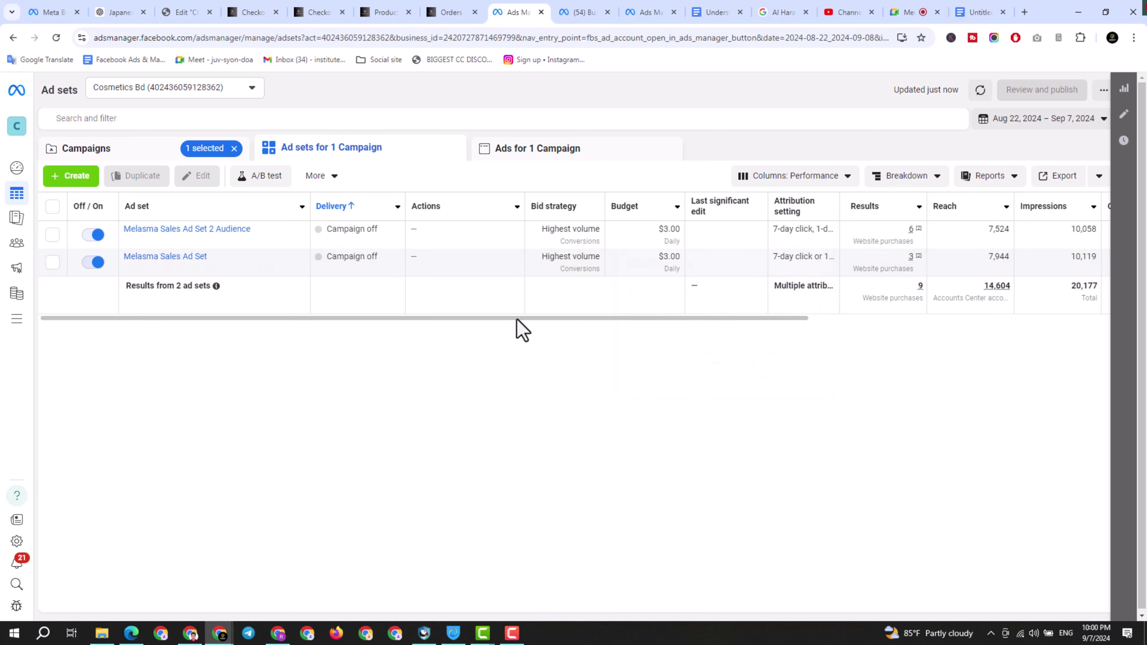
{"action": "left_click_drag", "start_coordinate": [573, 318], "coordinate": [801, 298]}
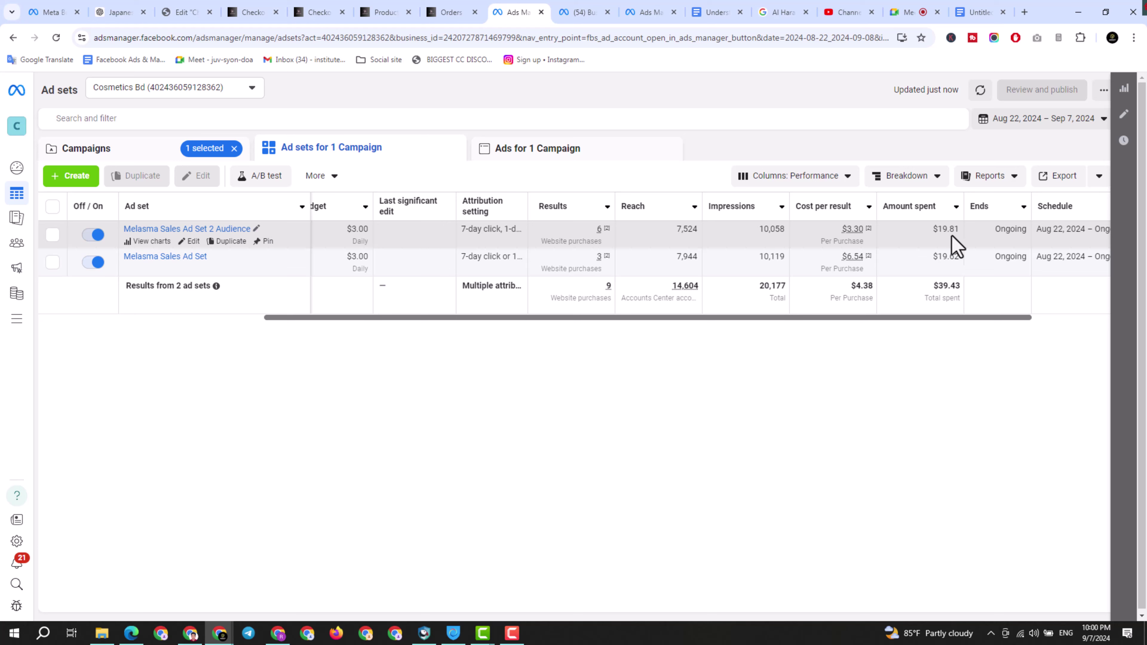
{"action": "mouse_move", "coordinate": [849, 232]}
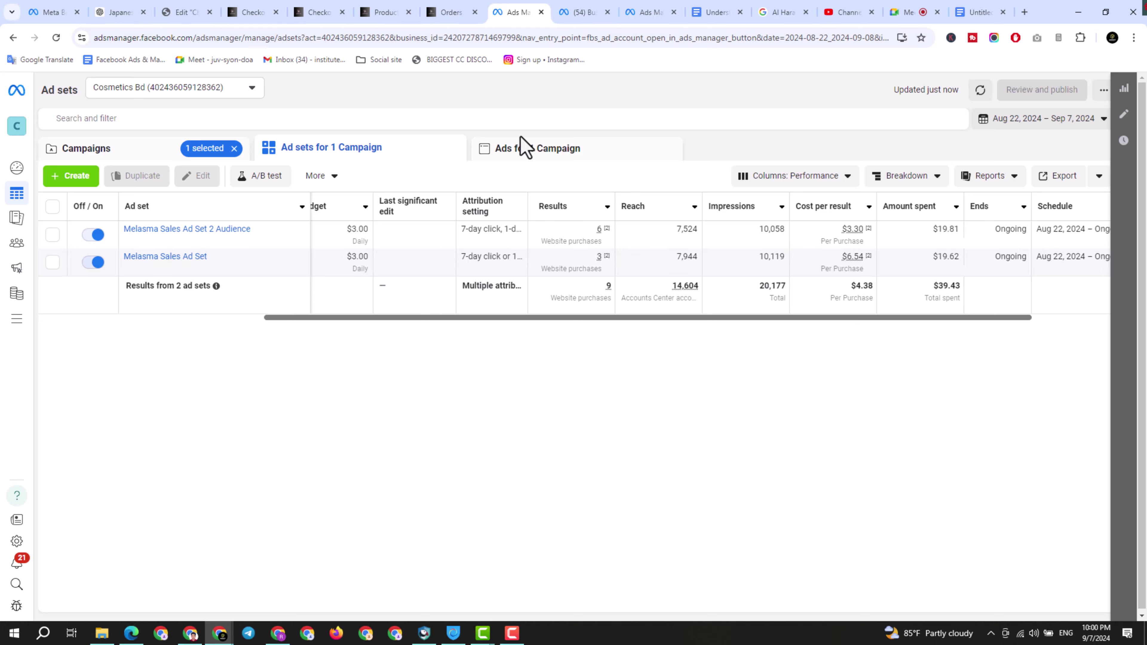
{"action": "left_click", "coordinate": [543, 156]}
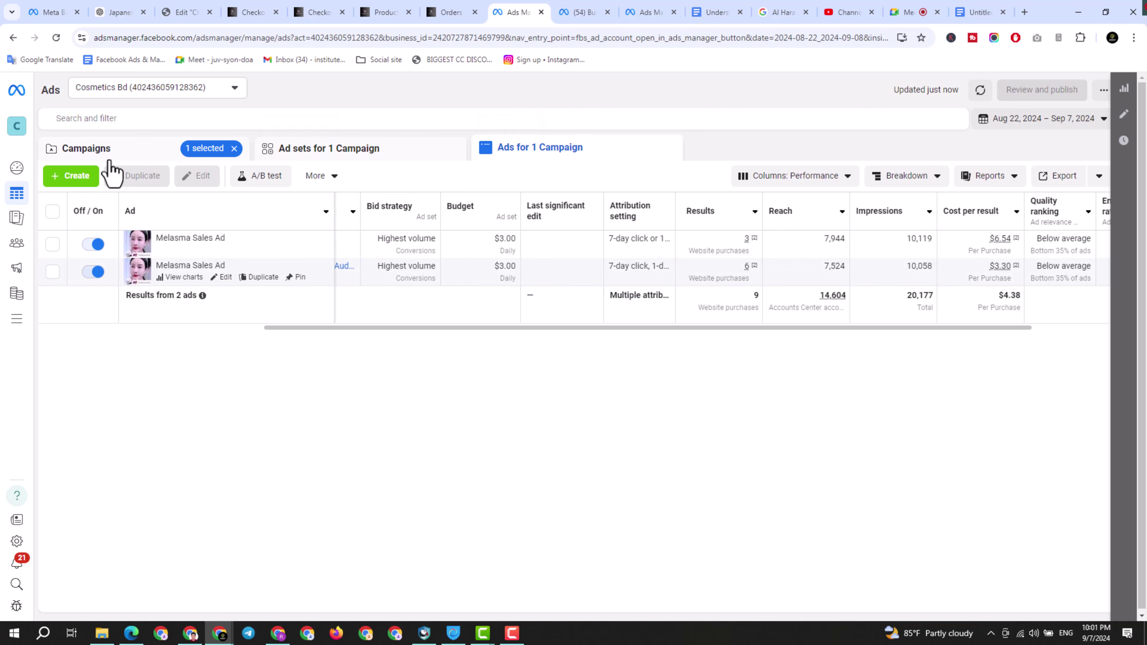
Rename the draft engagement campaign as "Page like Engagement Campaign"
{"action": "left_click", "coordinate": [661, 14]}
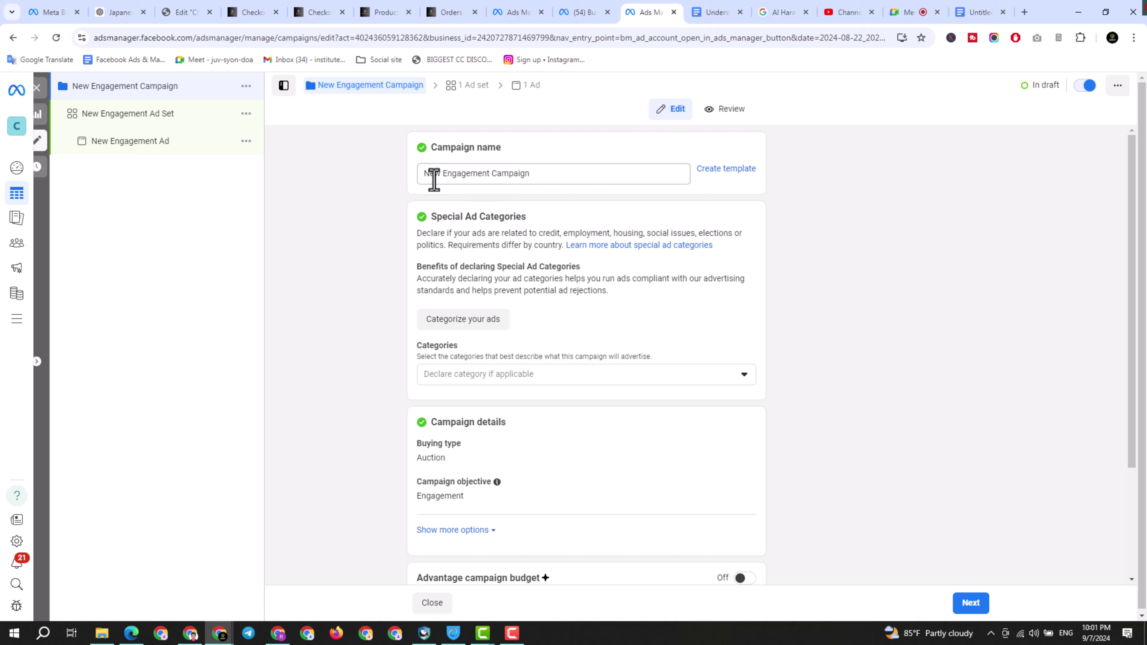
{"action": "double_click", "coordinate": [441, 173]}
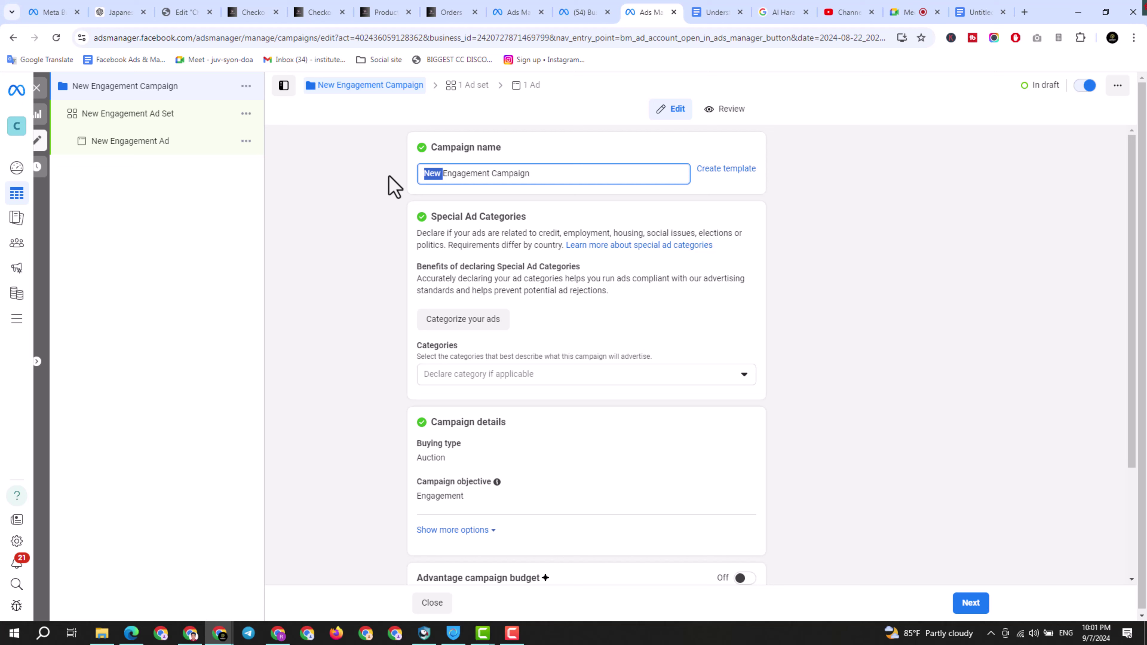
{"action": "type", "text": "pa"}
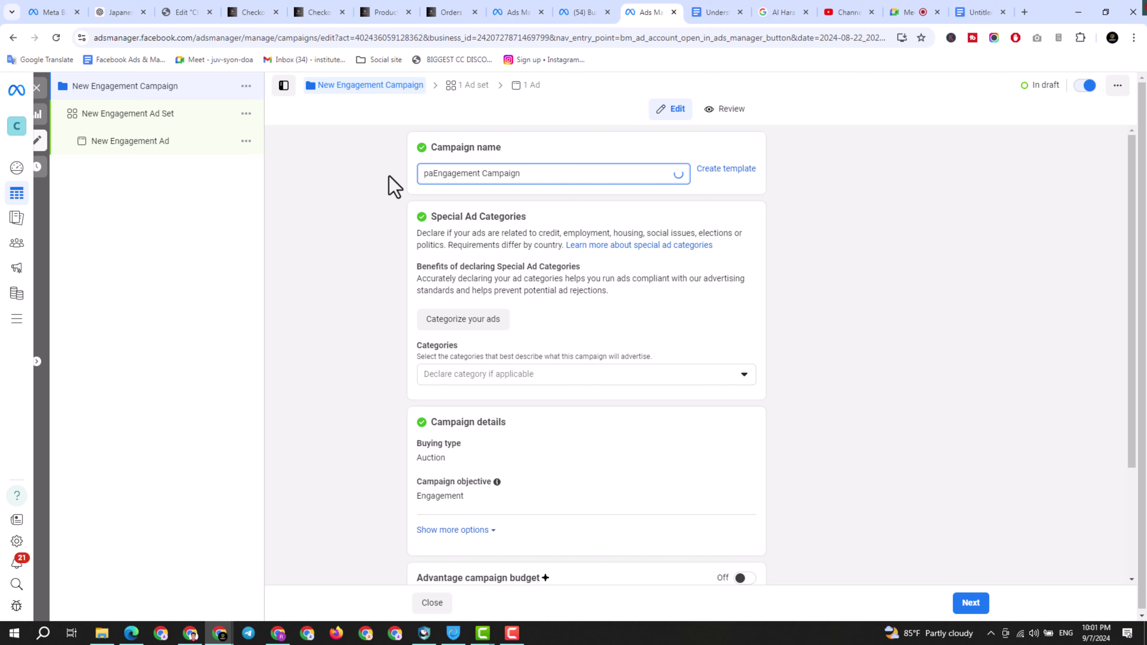
{"action": "key", "text": "BackSpace"}
{"action": "key", "text": "BackSpace"}
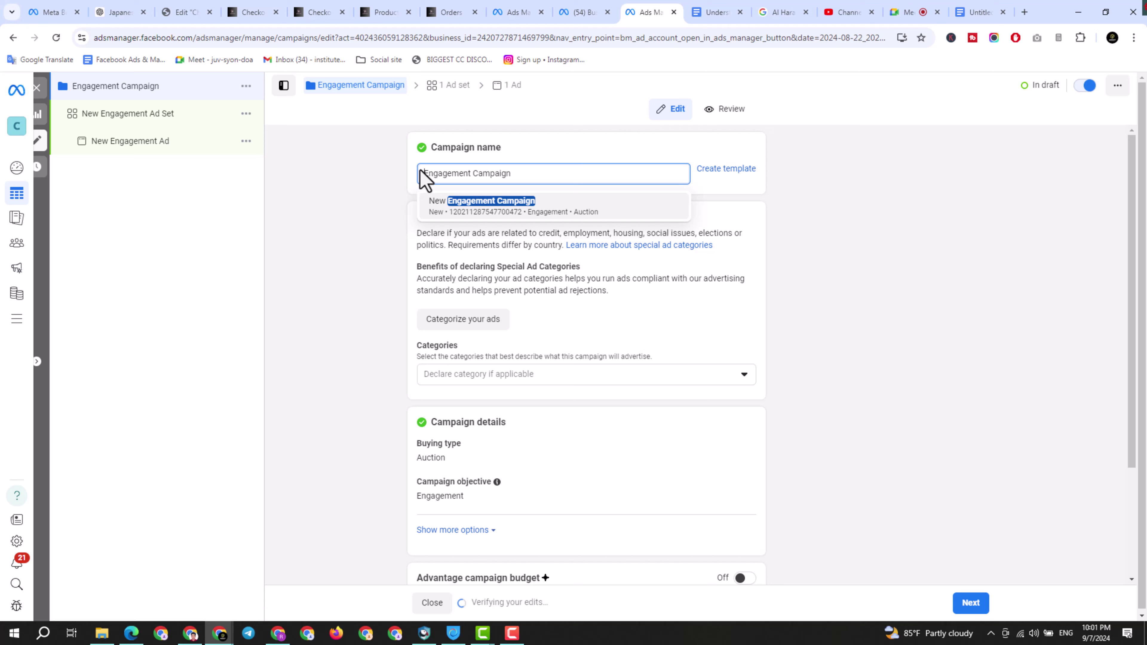
{"action": "type", "text": "Pager li"}
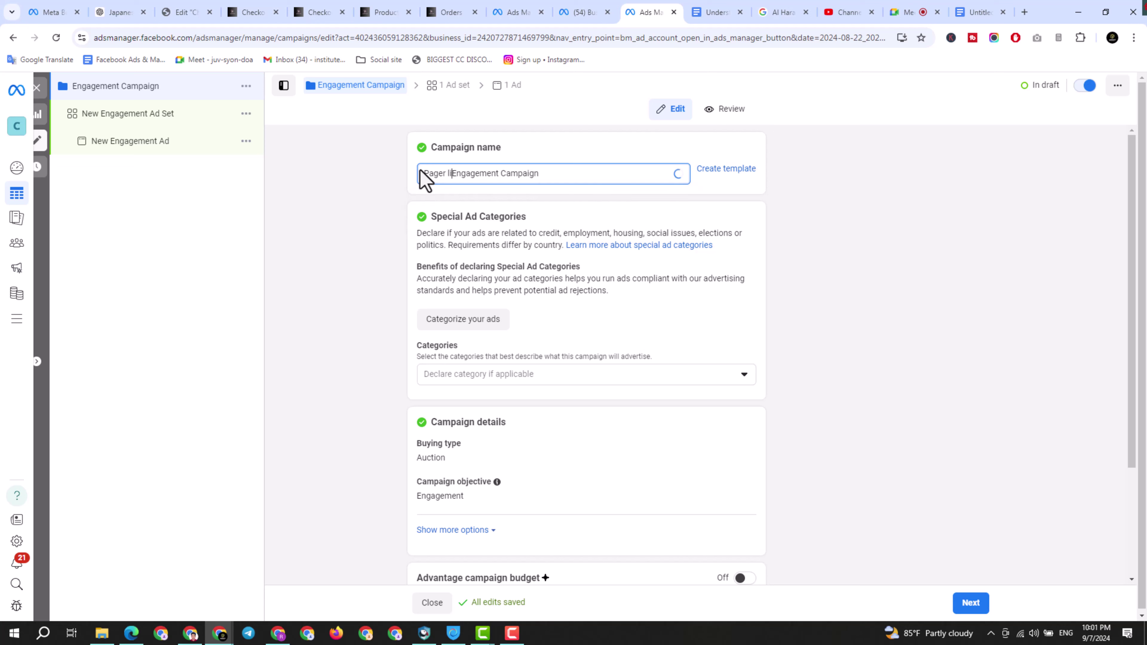
{"action": "key", "text": "BackSpace"}
{"action": "key", "text": "BackSpace"}
{"action": "key", "text": "BackSpace"}
{"action": "key", "text": "BackSpace"}
{"action": "type", "text": "like"}
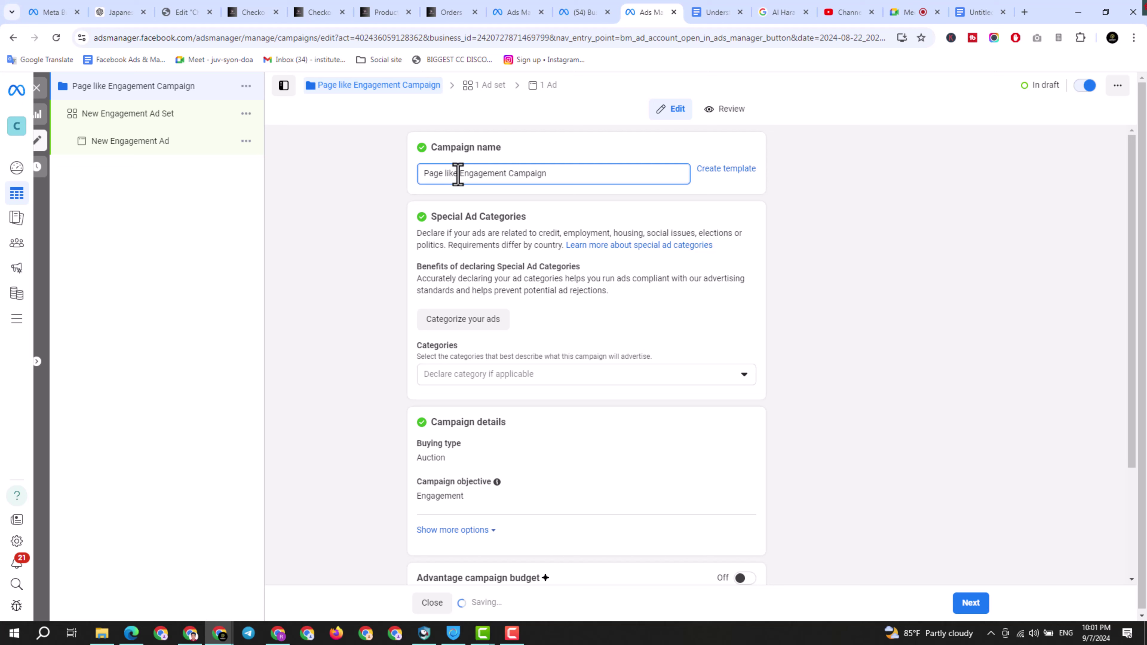
Reuse "Page like" from the campaign name to rename the draft ad set as "Page like Engagement Ad Set"
{"action": "left_click_drag", "start_coordinate": [460, 176], "coordinate": [422, 173]}
{"action": "key", "text": "ctrl+c"}
{"action": "left_click", "coordinate": [366, 223]}
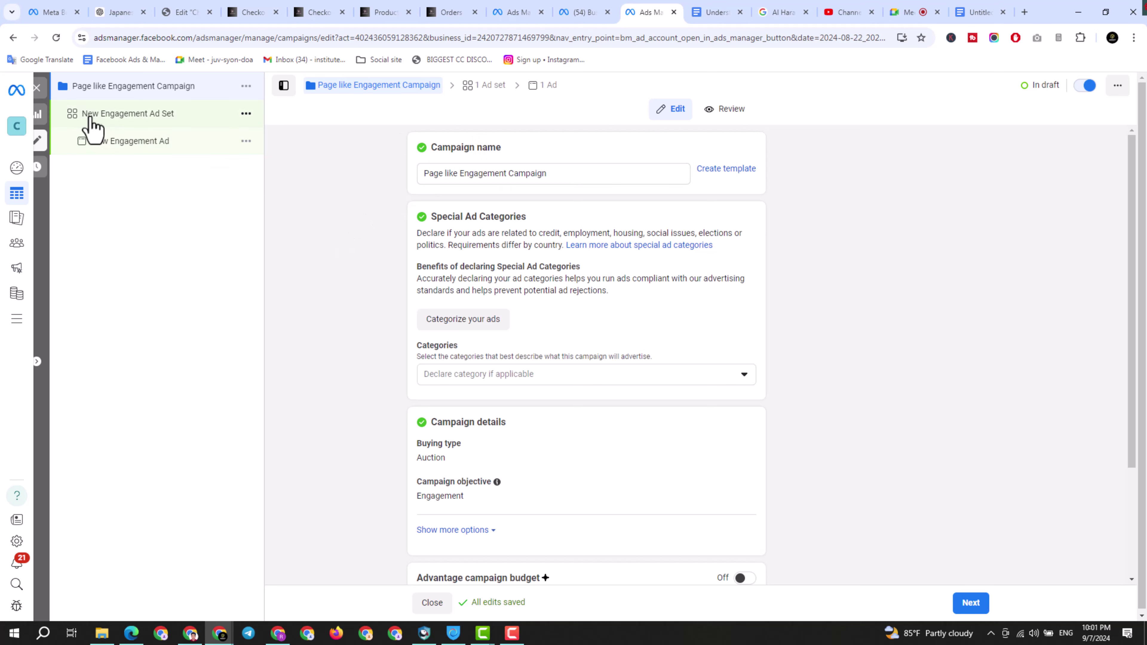
{"action": "left_click", "coordinate": [122, 119]}
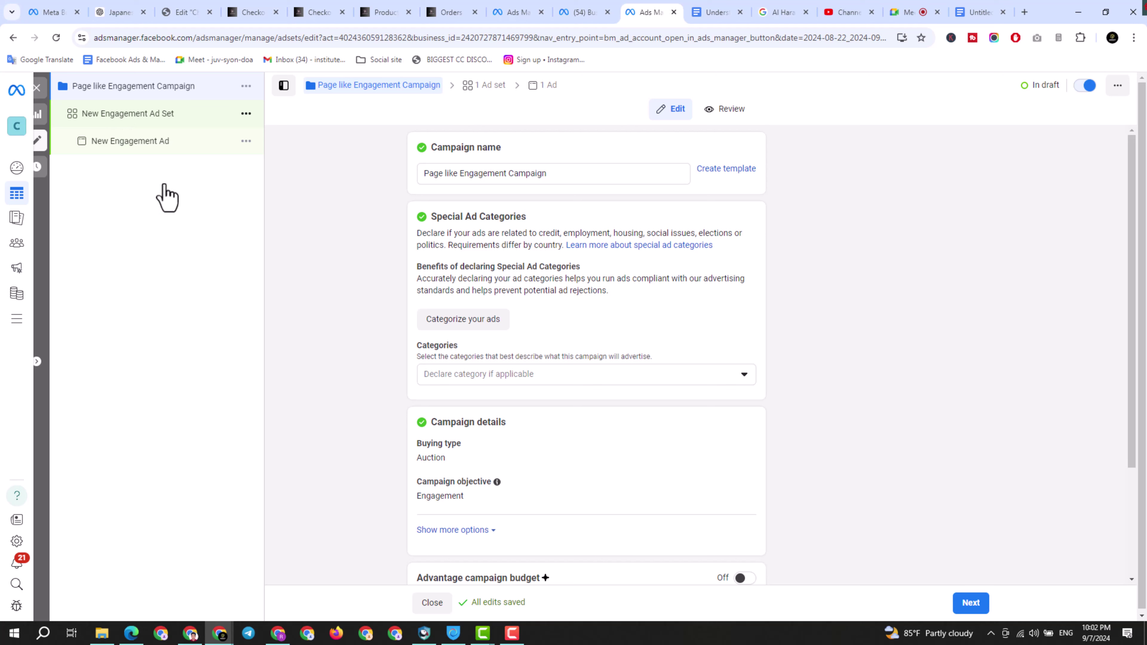
{"action": "left_click", "coordinate": [141, 113]}
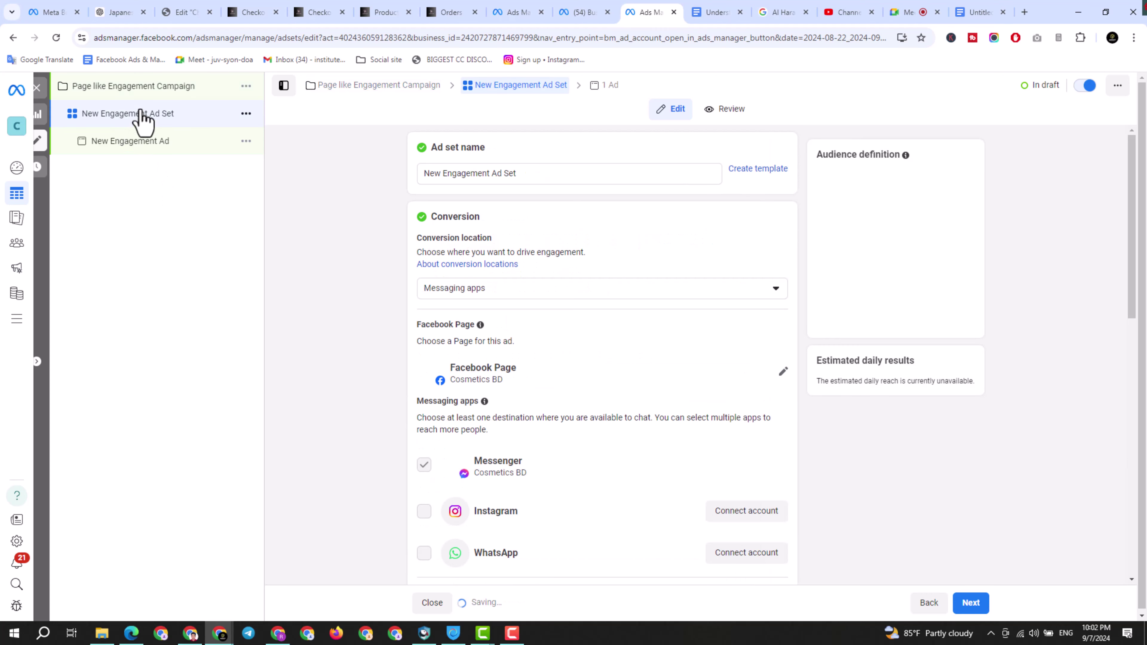
{"action": "double_click", "coordinate": [390, 179]}
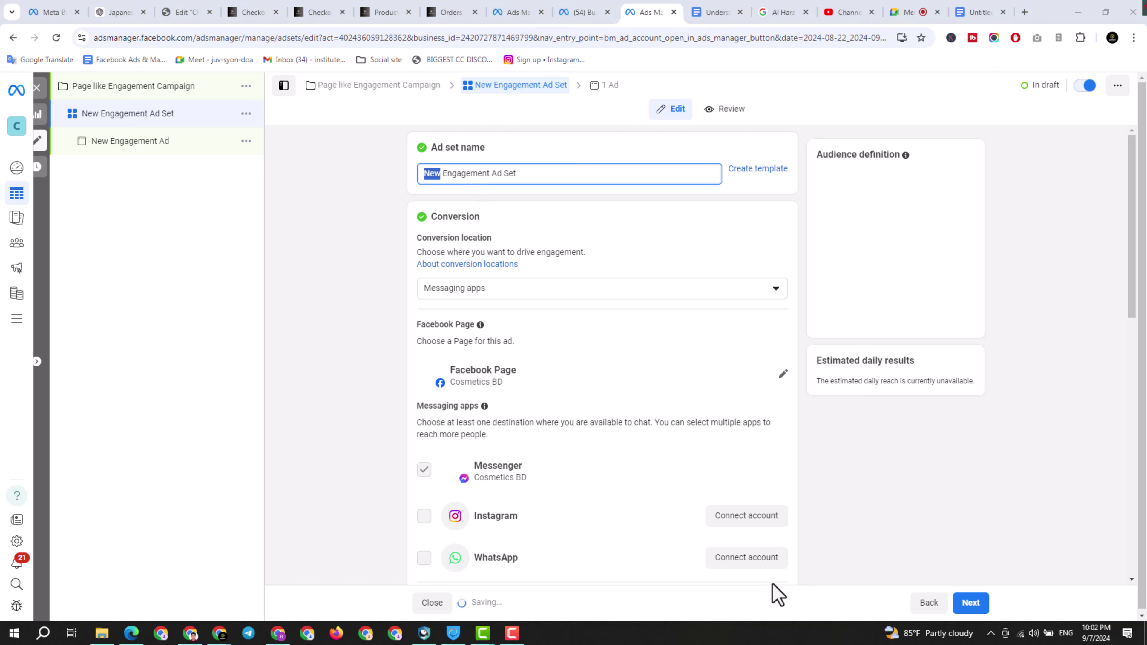
{"action": "key", "text": "ctrl+v"}
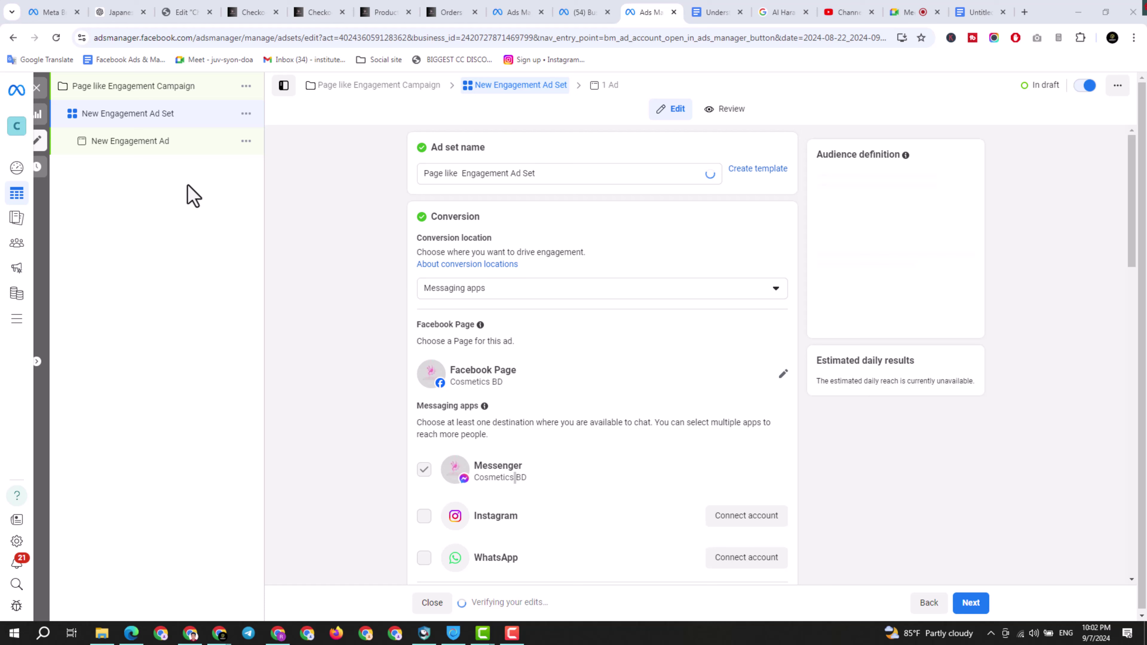
Rename the draft ad as "Page like Engagement Ad"
{"action": "left_click", "coordinate": [129, 144]}
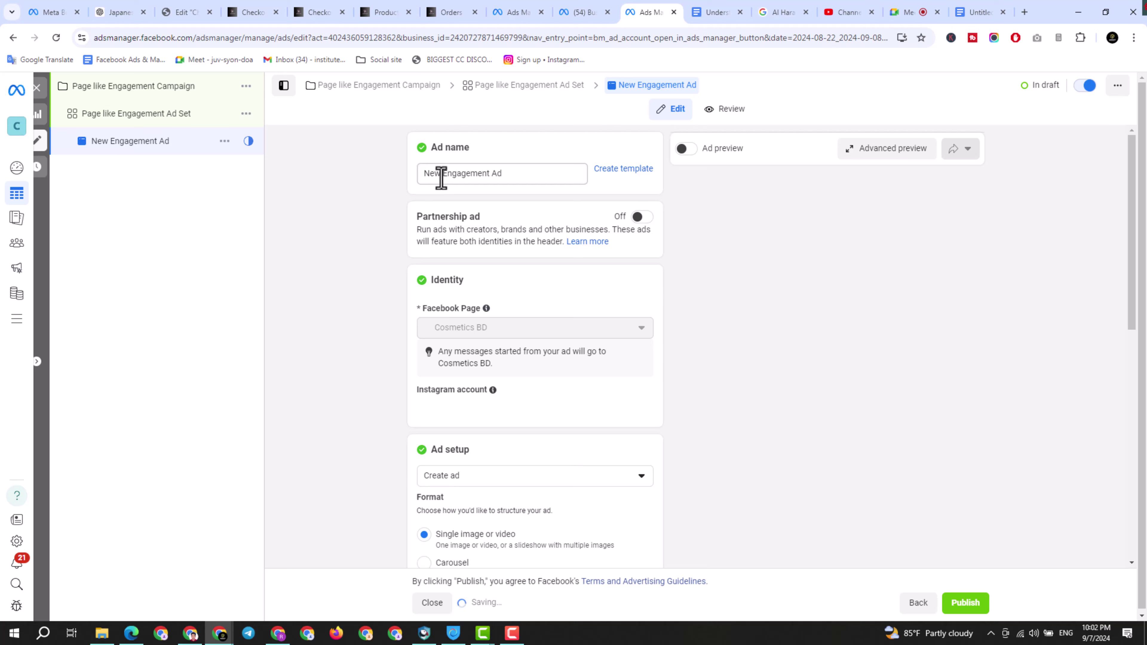
{"action": "double_click", "coordinate": [426, 175]}
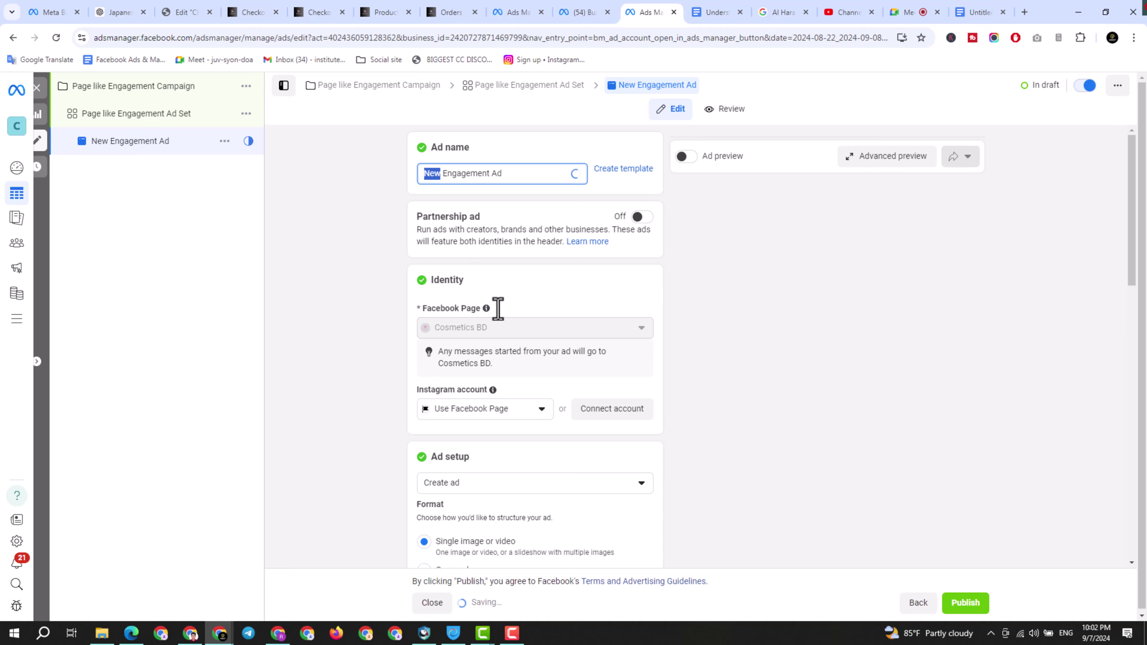
{"action": "type", "text": "Page like"}
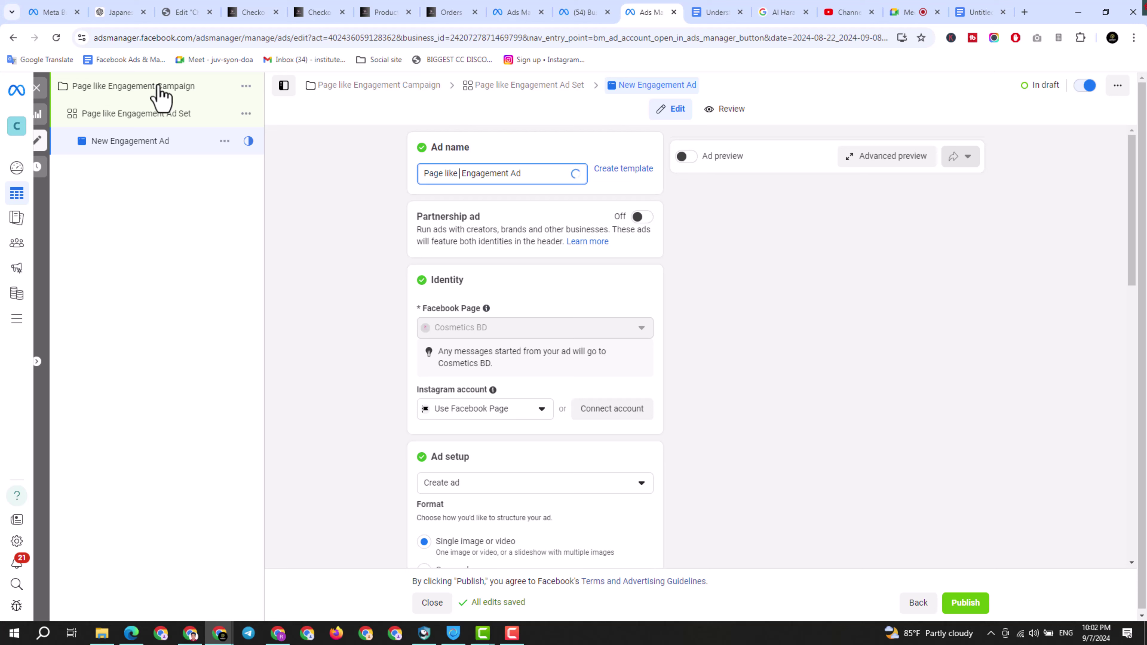
Review the campaign's special ad category choices, campaign details, Advantage campaign budget and A/B test settings
{"action": "left_click", "coordinate": [160, 93]}
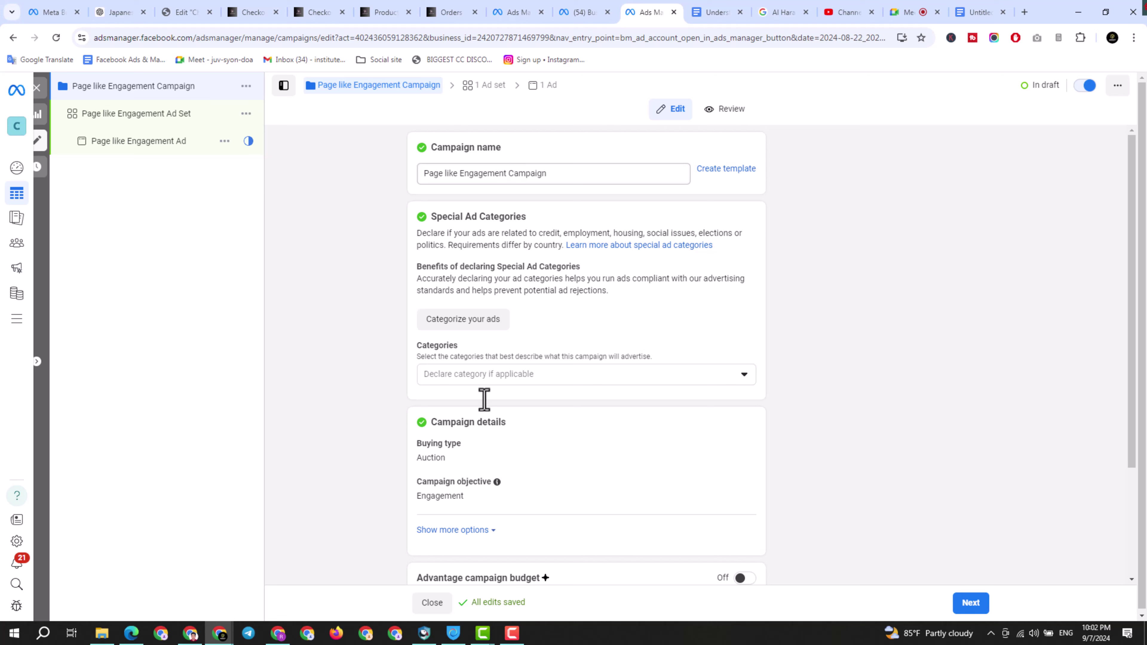
{"action": "left_click", "coordinate": [744, 384]}
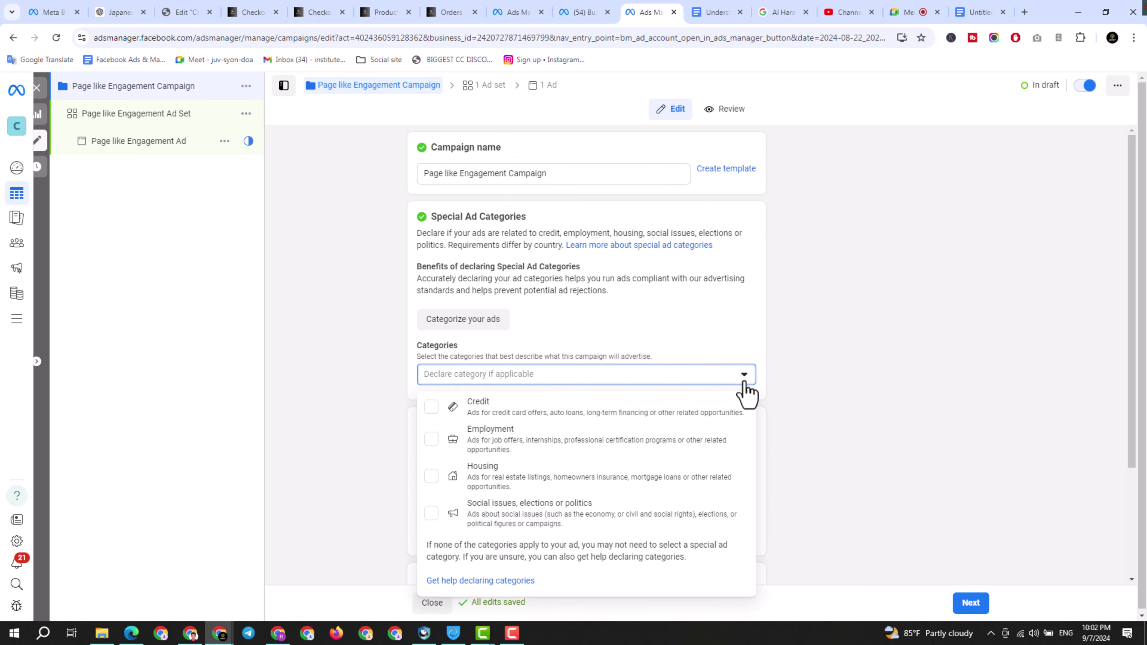
{"action": "left_click", "coordinate": [734, 318]}
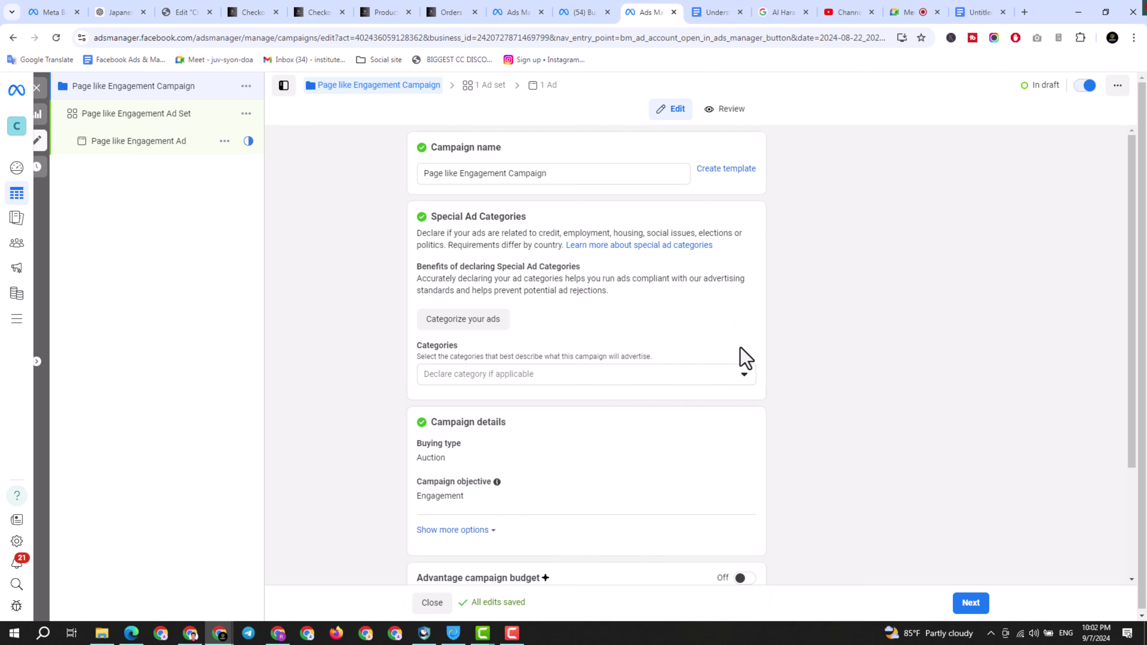
{"action": "left_click", "coordinate": [744, 376]}
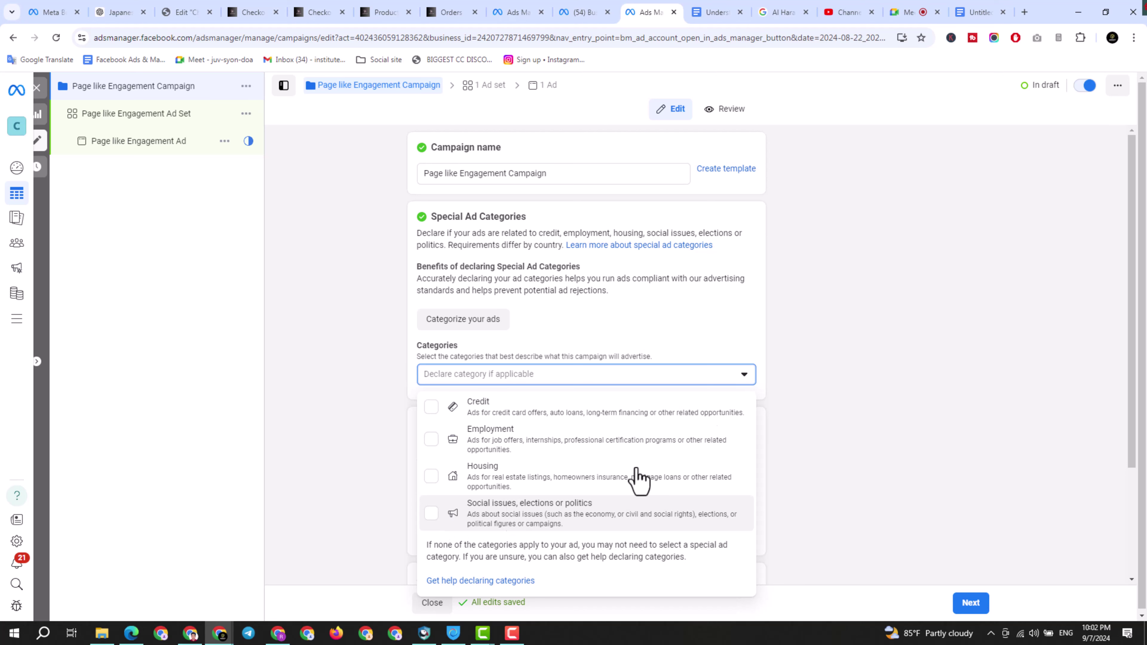
{"action": "left_click", "coordinate": [709, 334]}
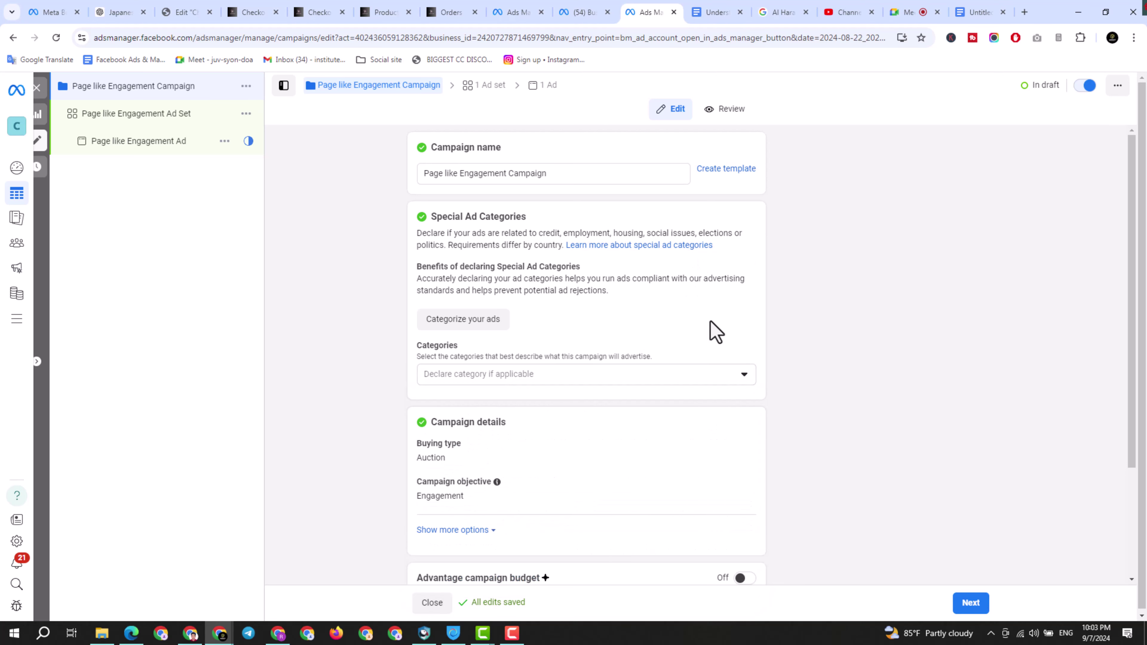
{"action": "scroll", "coordinate": [481, 460], "scroll_direction": "down", "scroll_amount": 3}
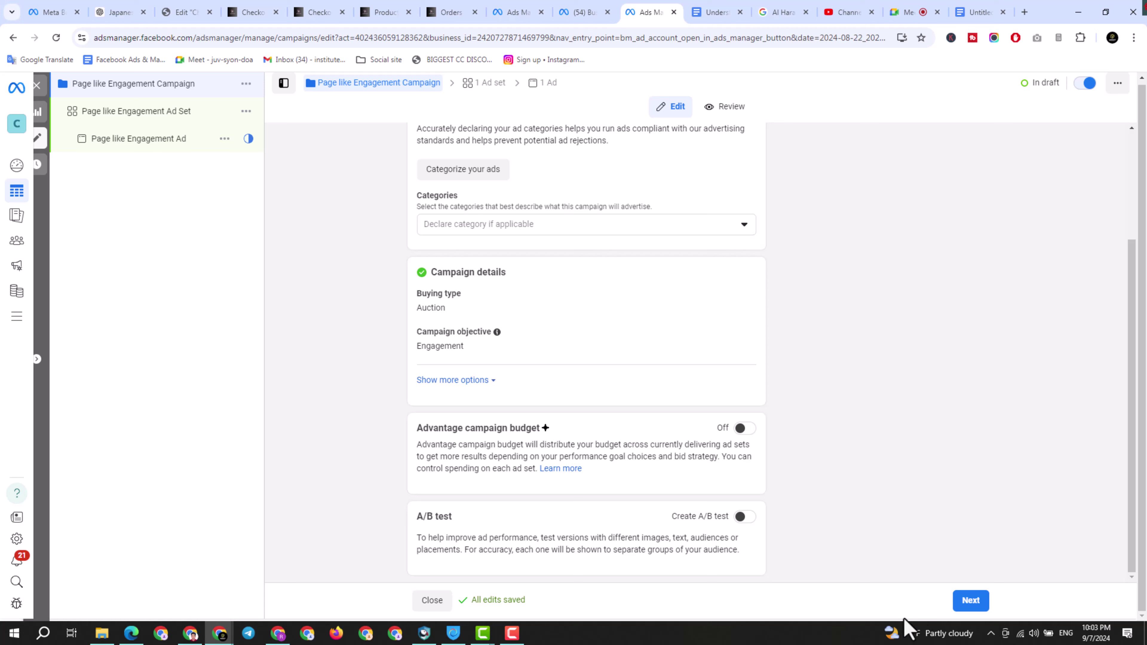
Set the ad set's conversion location to Facebook Page
{"action": "left_click", "coordinate": [972, 603]}
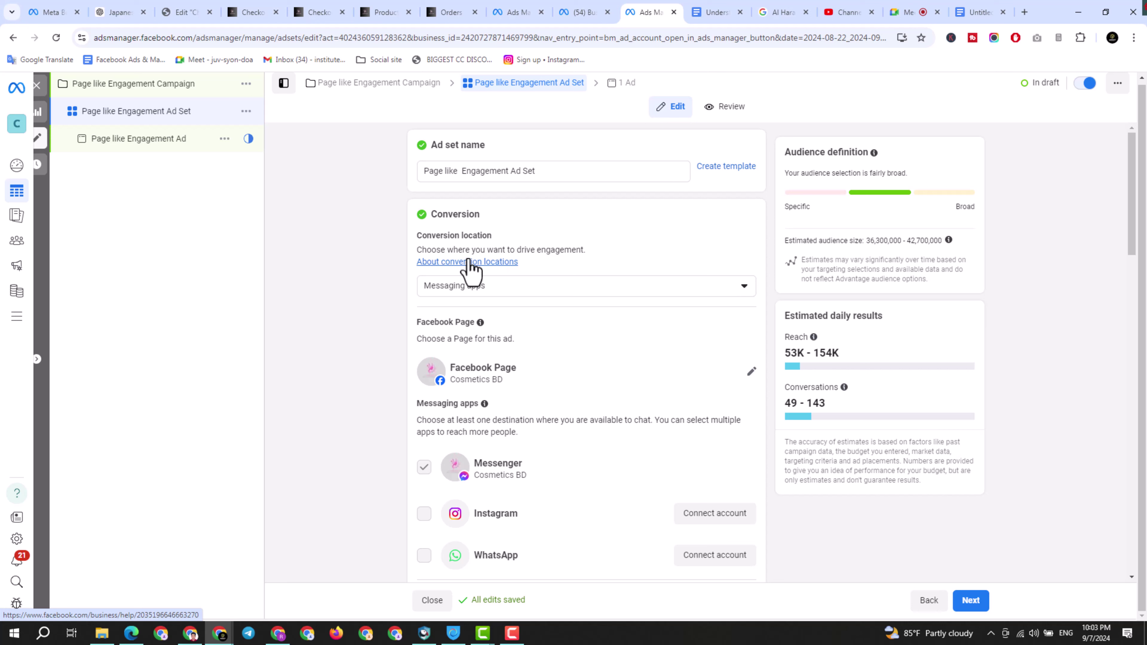
{"action": "left_click", "coordinate": [599, 292]}
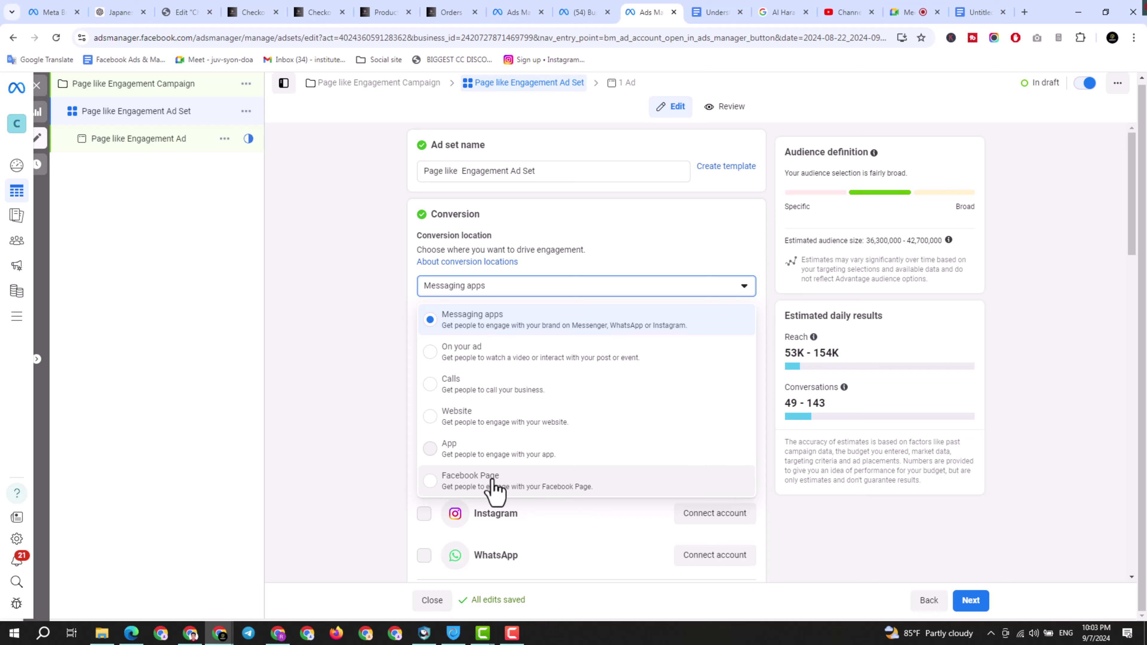
{"action": "left_click", "coordinate": [474, 482]}
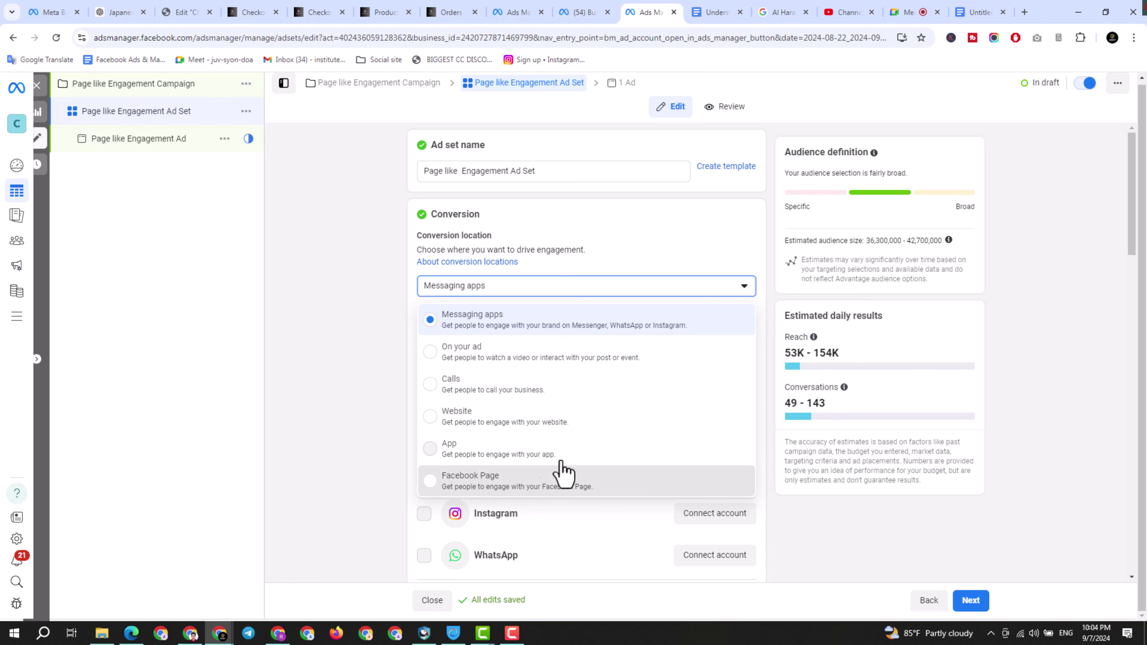
{"action": "left_click", "coordinate": [632, 472]}
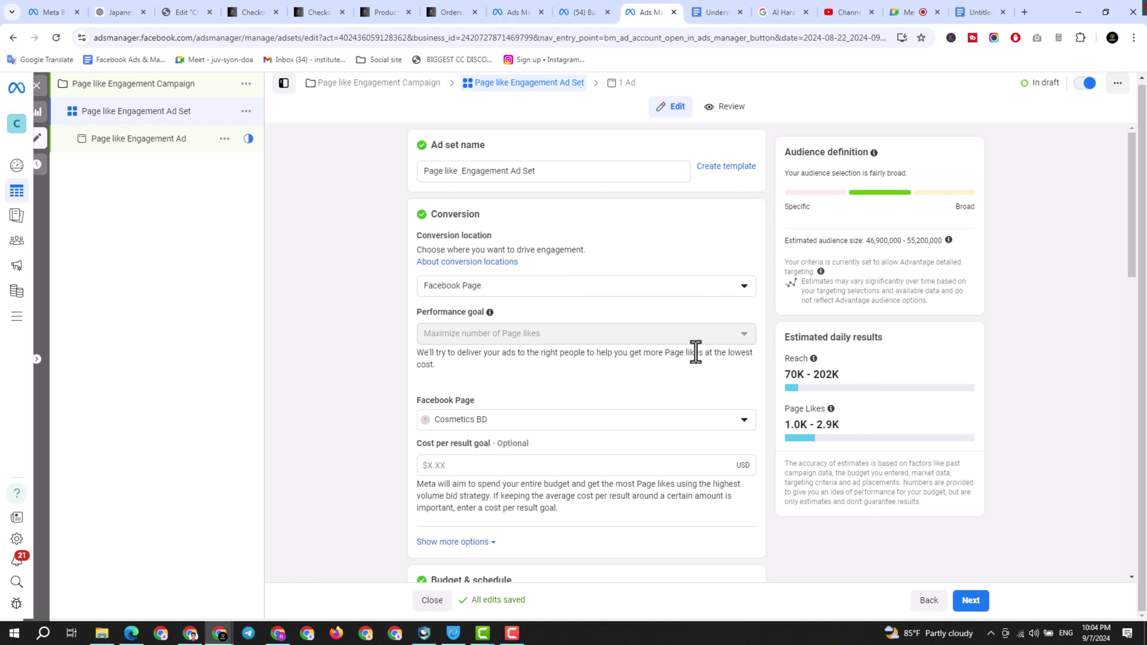
Choose the Cosmetics BD page with the black logo as the ad set's Facebook Page and view the performance goal explanation
{"action": "left_click", "coordinate": [745, 421]}
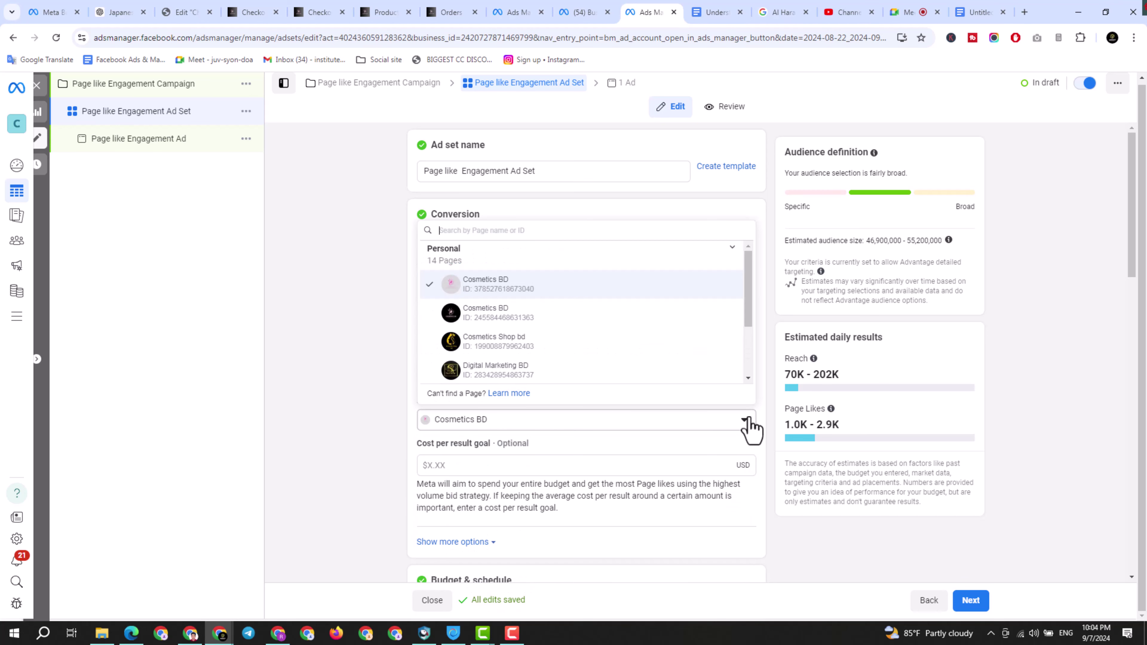
{"action": "left_click", "coordinate": [492, 319]}
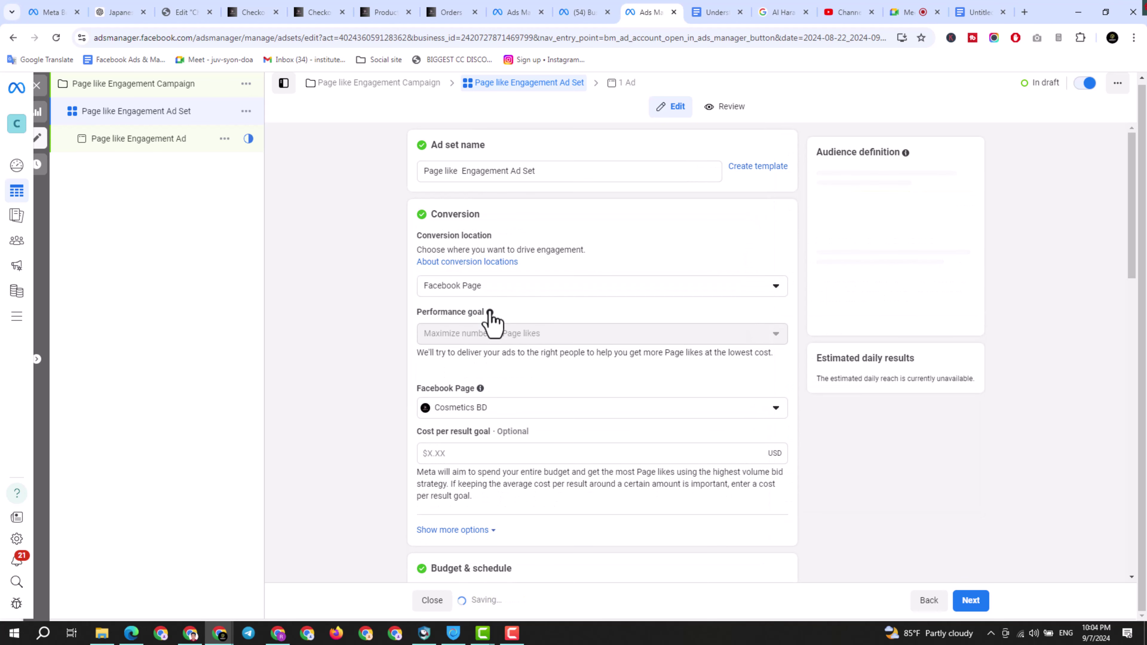
{"action": "mouse_move", "coordinate": [491, 314]}
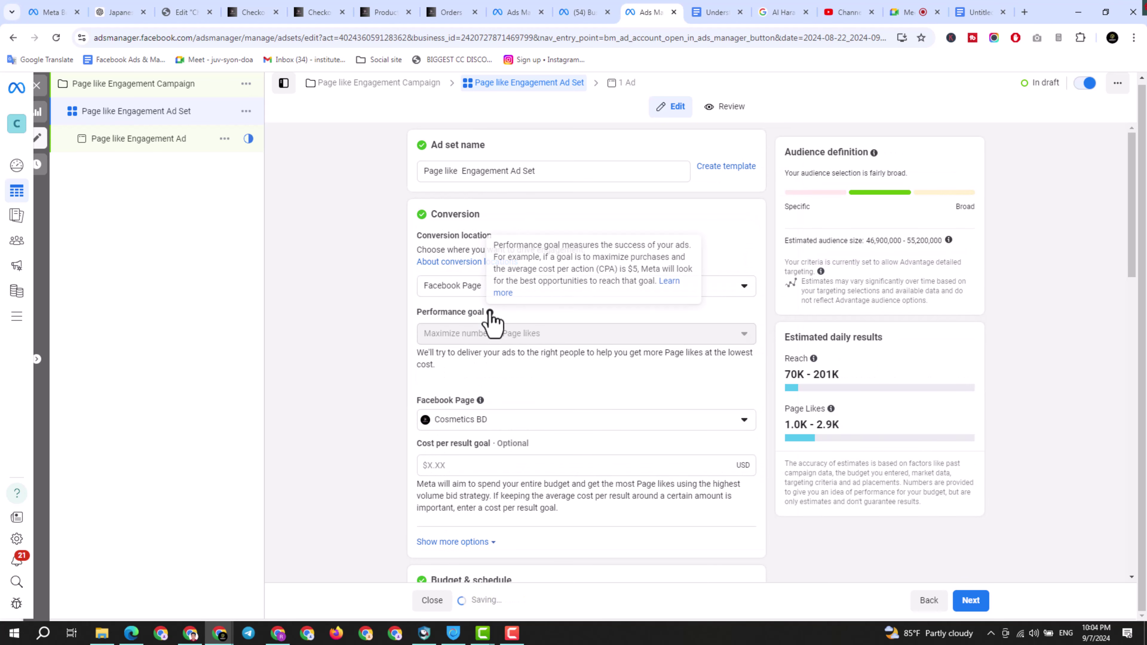
Set the ad set's daily budget to $1.00
{"action": "scroll", "coordinate": [569, 484], "scroll_direction": "down", "scroll_amount": 3}
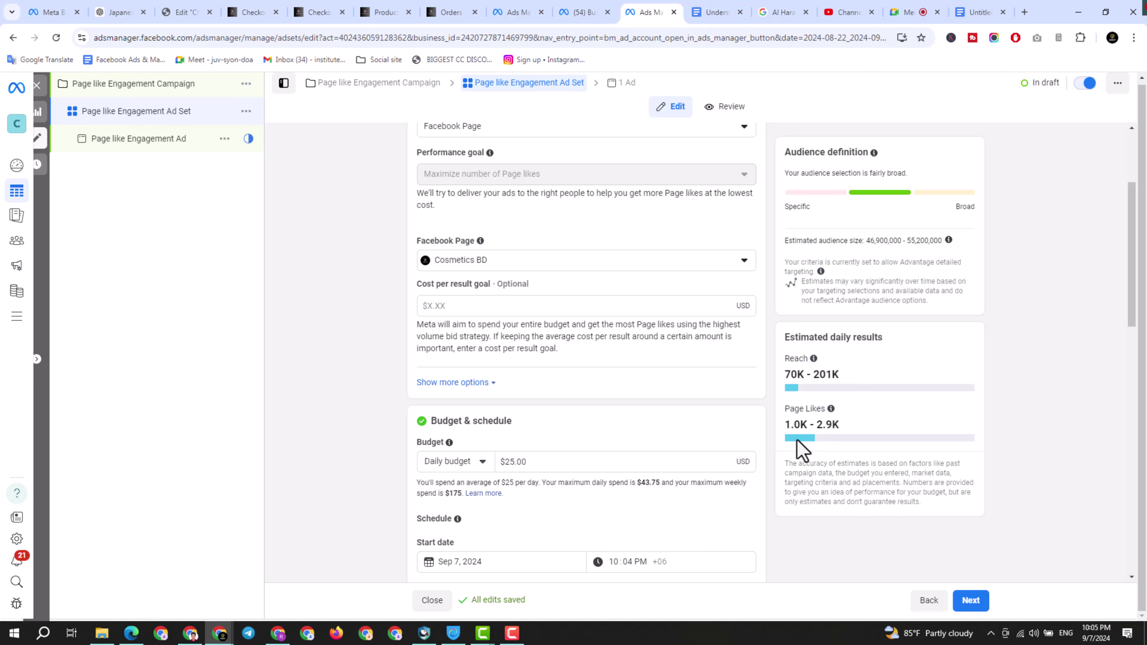
{"action": "left_click", "coordinate": [525, 461]}
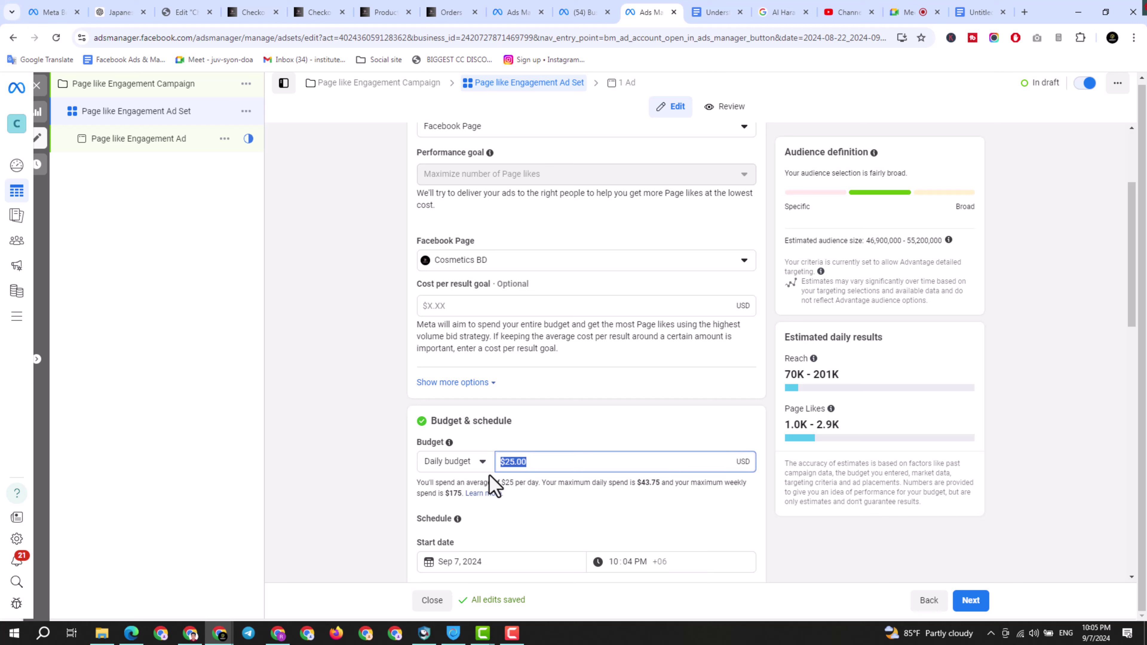
{"action": "type", "text": "1"}
{"action": "left_click", "coordinate": [572, 429]}
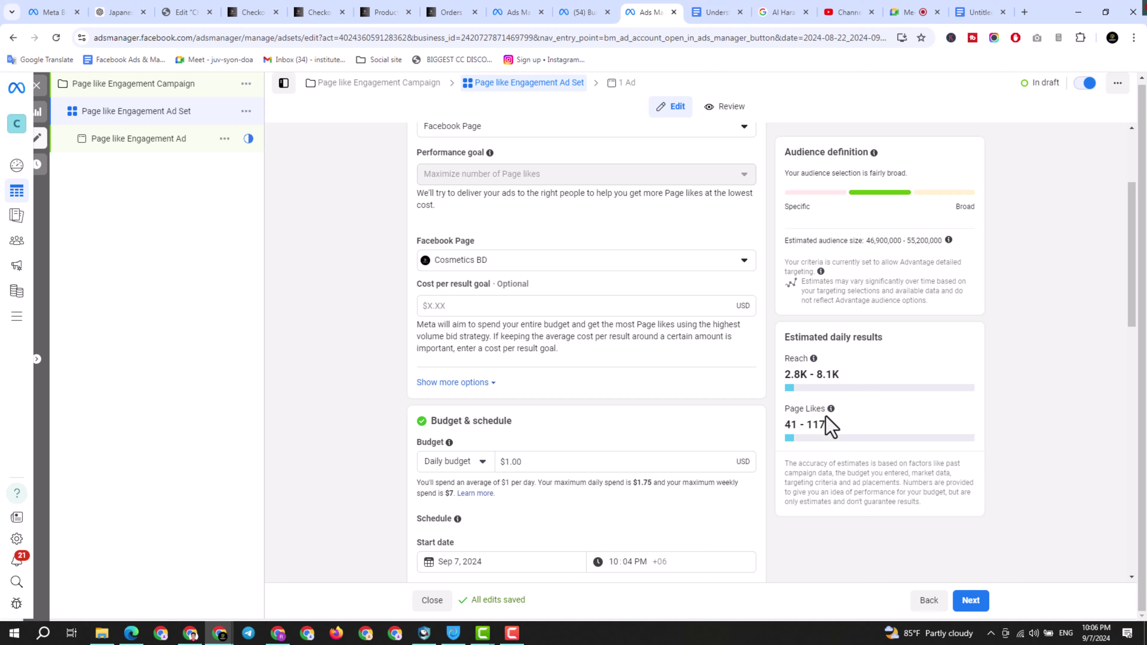
{"action": "scroll", "coordinate": [627, 465], "scroll_direction": "down", "scroll_amount": 3}
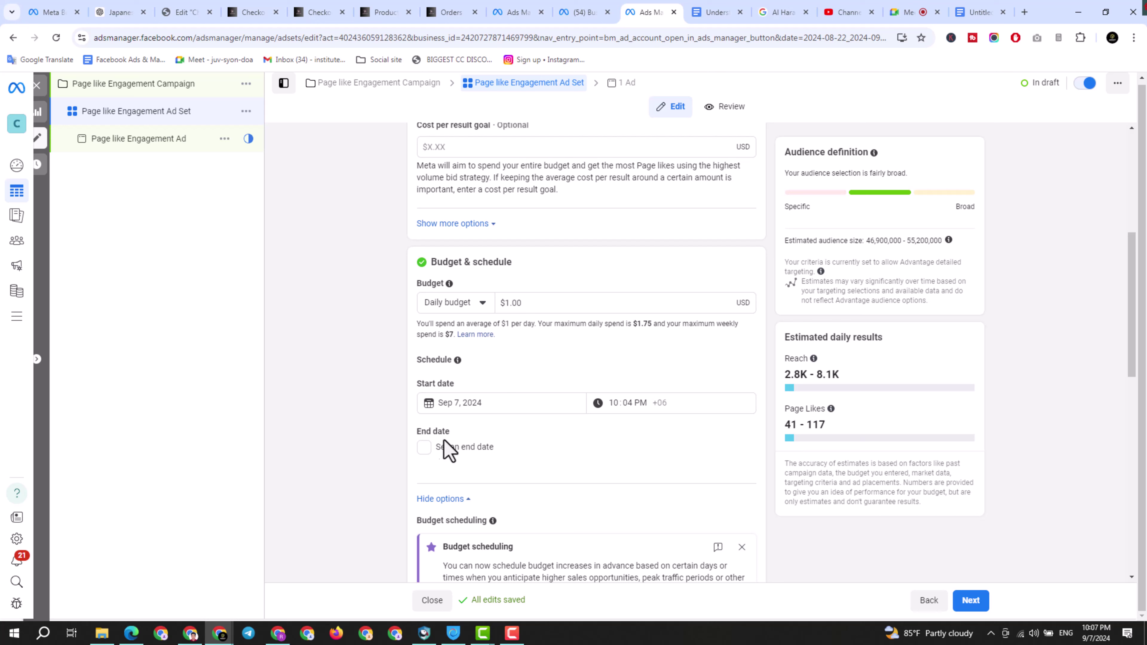
{"action": "left_click", "coordinate": [424, 450]}
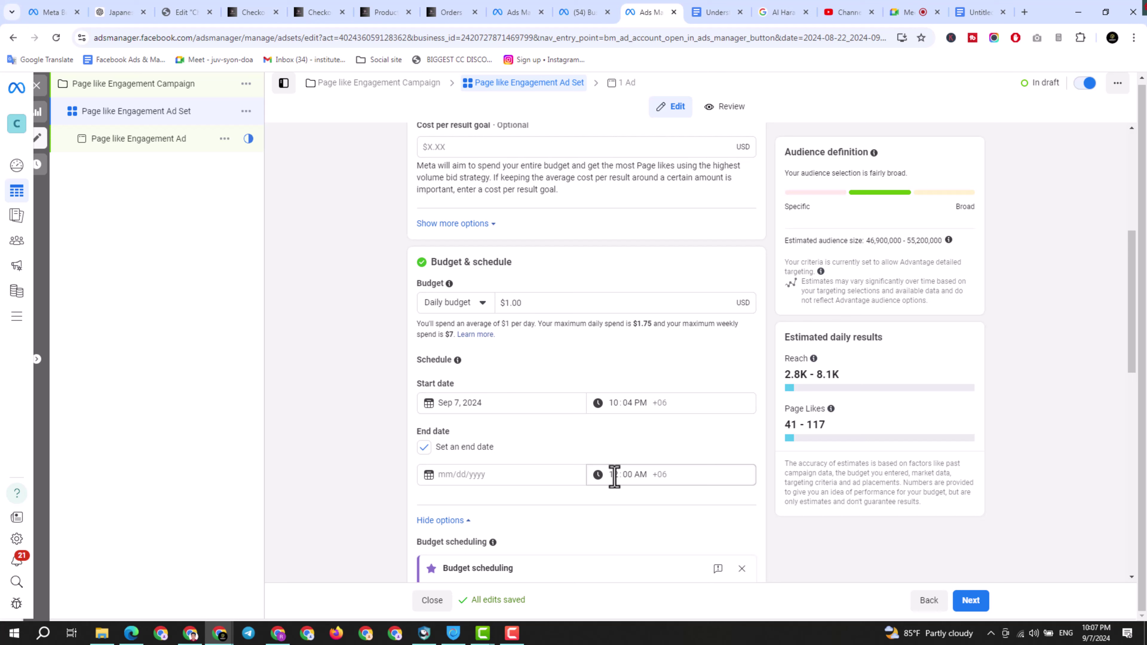
{"action": "left_click", "coordinate": [424, 447]}
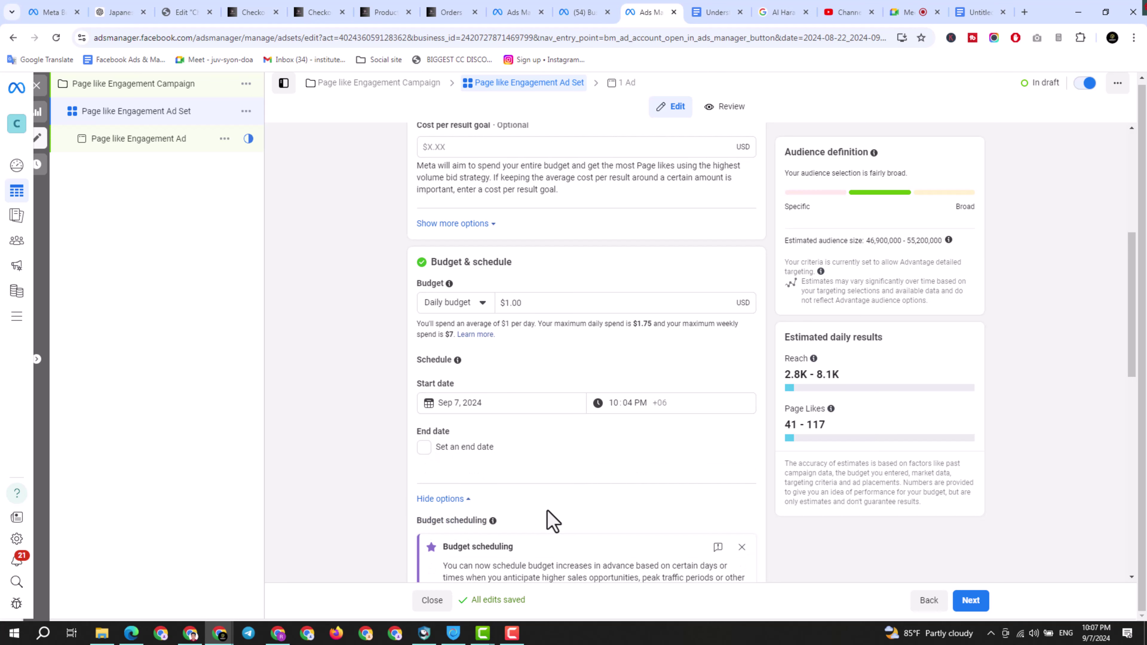
Review the ad set's budget scheduling, ad scheduling and audience controls, including the extra options and the minimum age choices
{"action": "scroll", "coordinate": [579, 502], "scroll_direction": "down", "scroll_amount": 3}
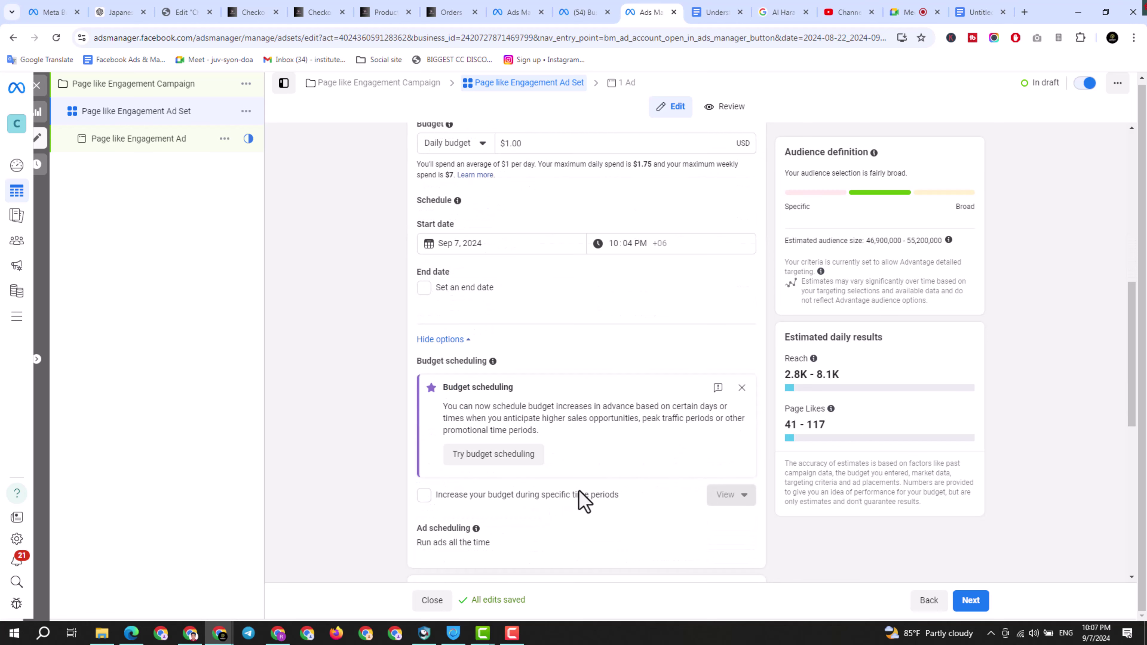
{"action": "scroll", "coordinate": [701, 423], "scroll_direction": "down", "scroll_amount": 3}
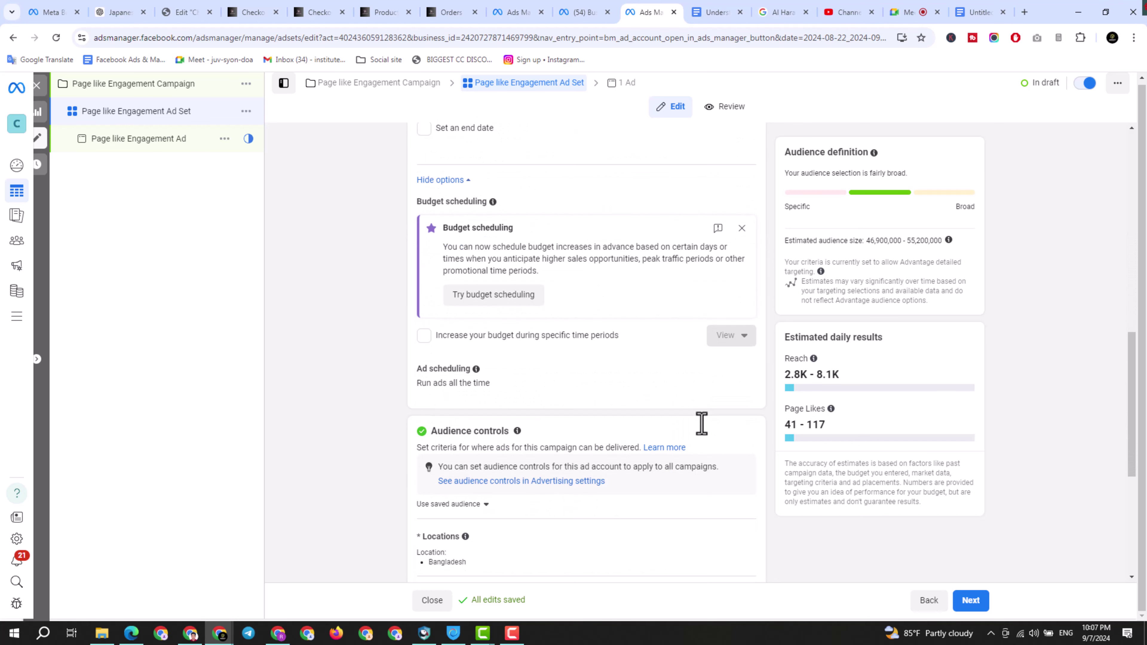
{"action": "scroll", "coordinate": [686, 393], "scroll_direction": "down", "scroll_amount": 3}
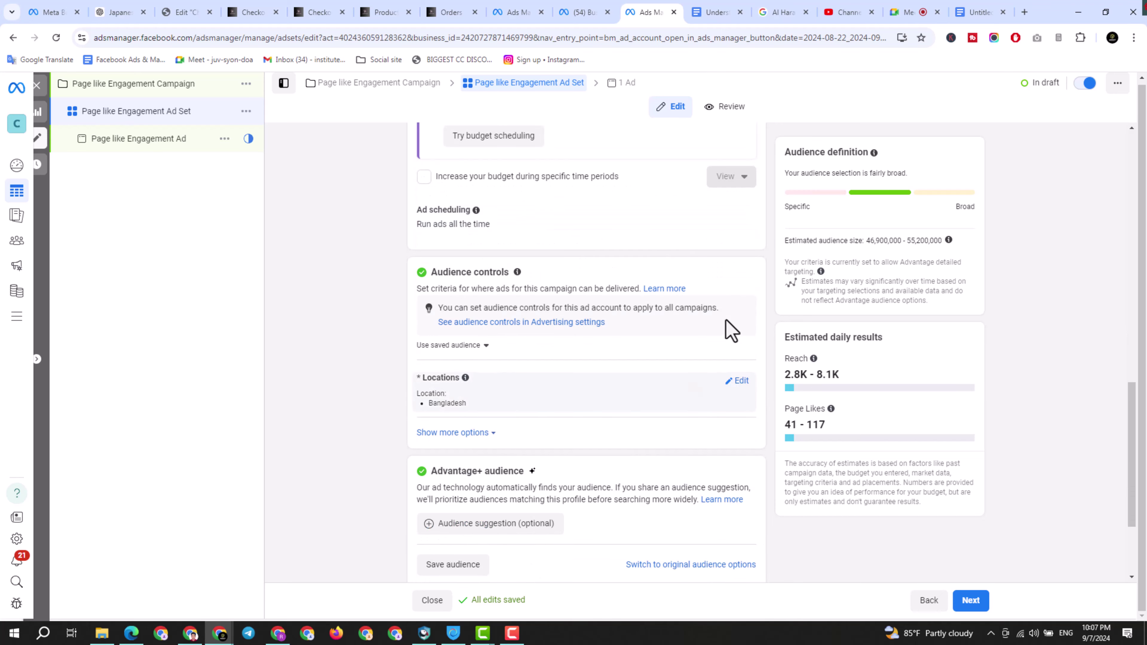
{"action": "scroll", "coordinate": [551, 453], "scroll_direction": "up", "scroll_amount": 3}
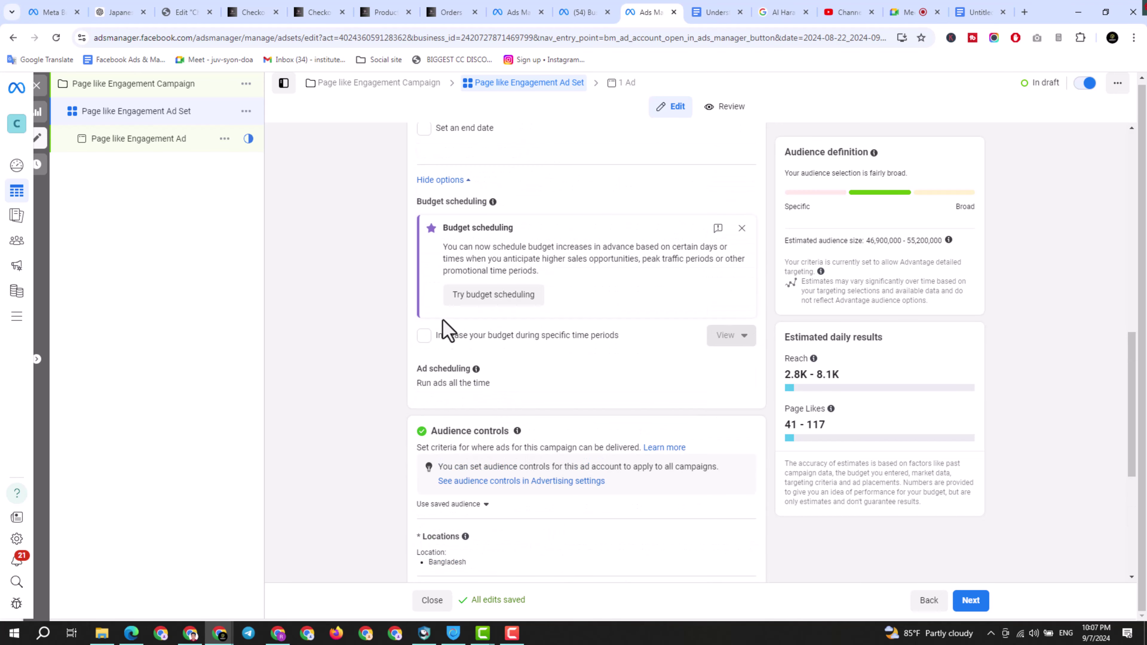
{"action": "scroll", "coordinate": [482, 422], "scroll_direction": "down", "scroll_amount": 3}
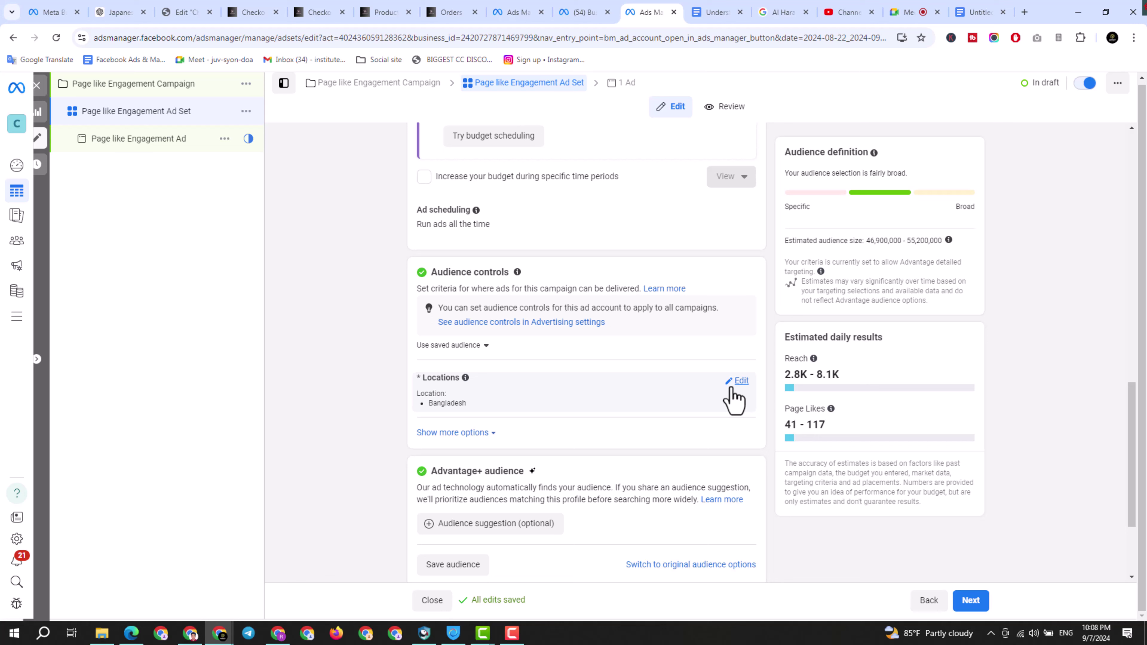
{"action": "left_click", "coordinate": [435, 433]}
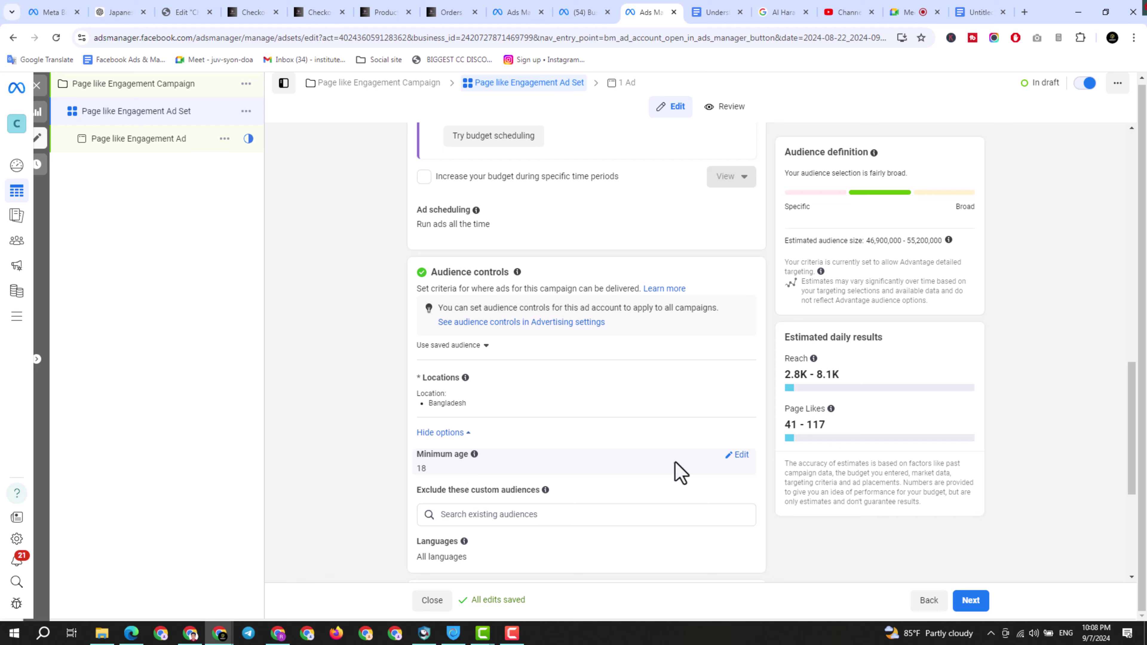
{"action": "left_click", "coordinate": [738, 455]}
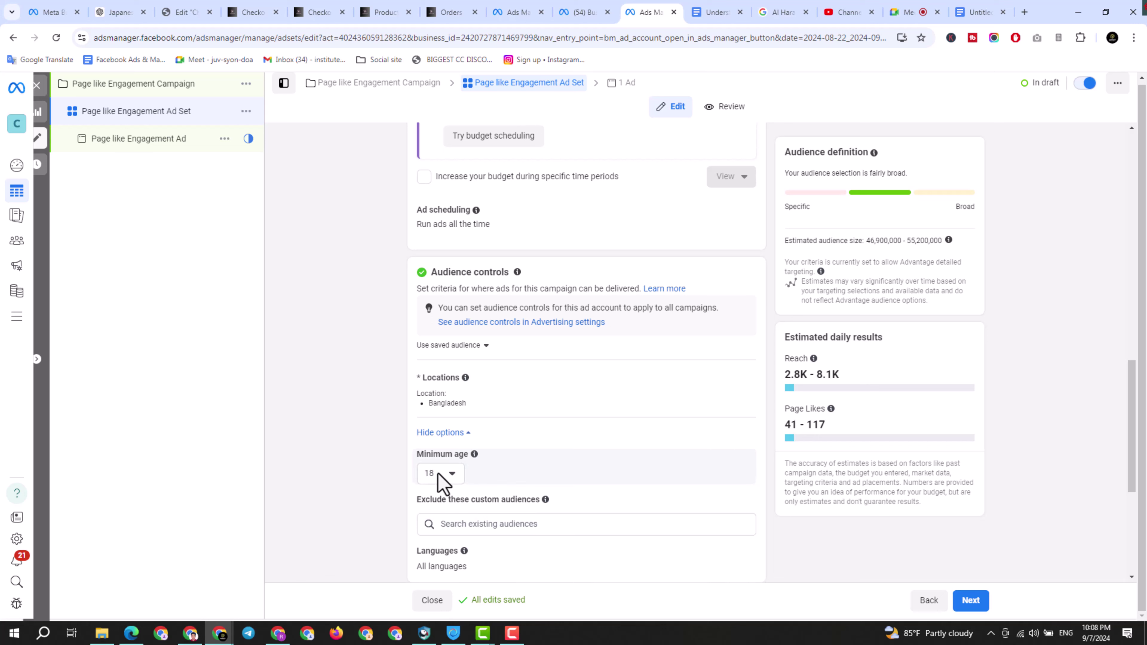
{"action": "left_click", "coordinate": [450, 473]}
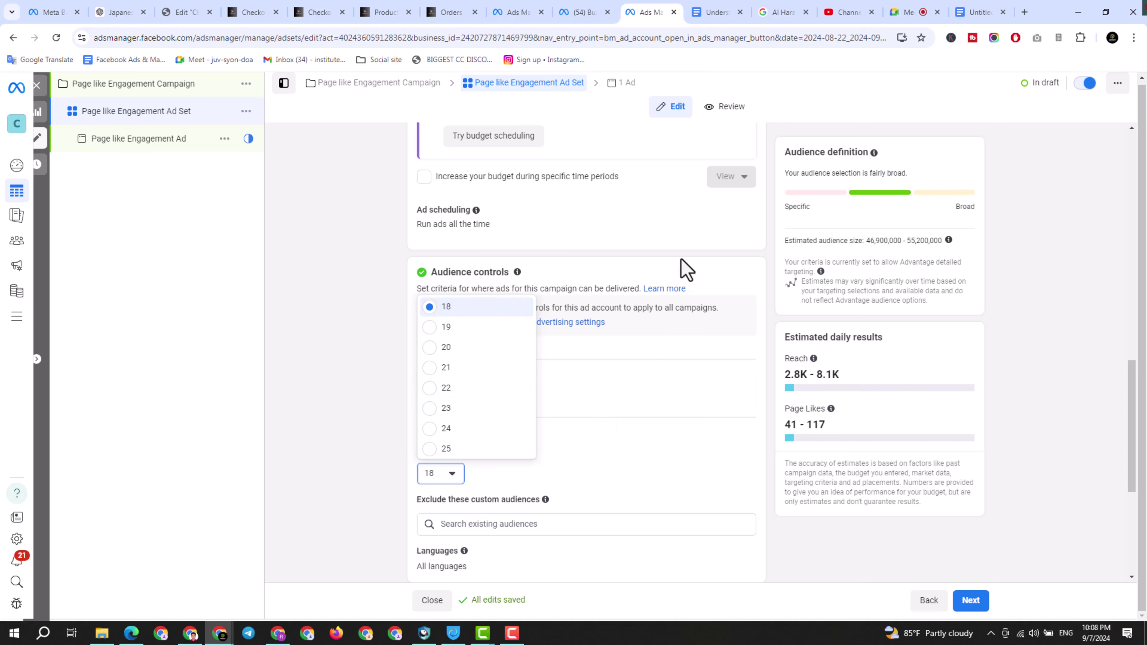
{"action": "left_click", "coordinate": [686, 270]}
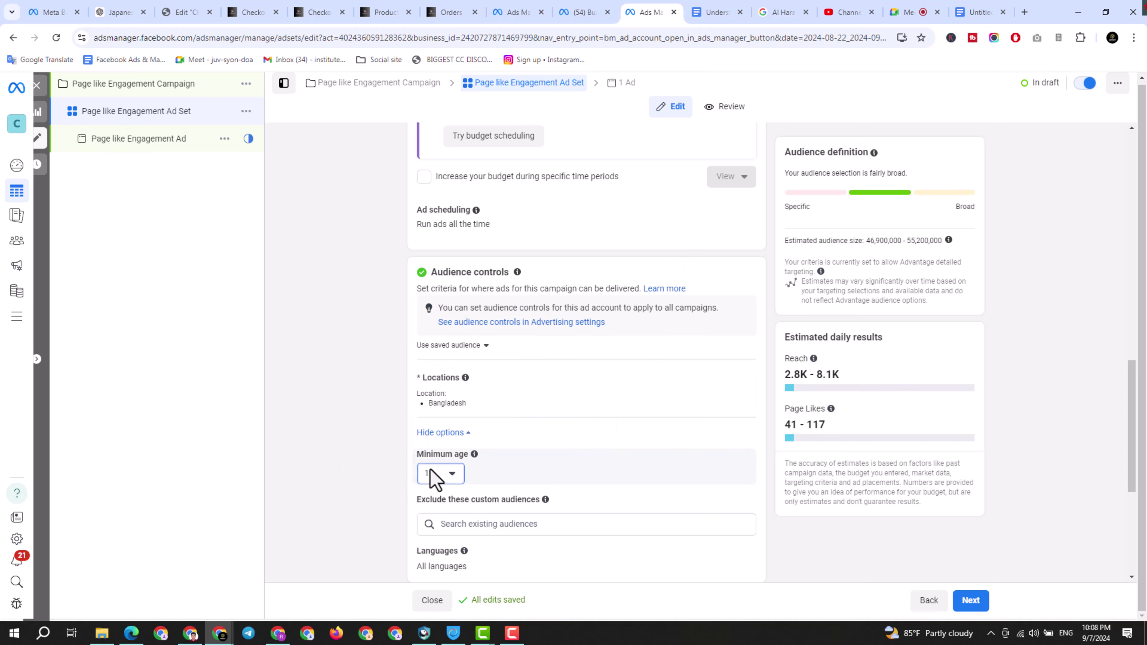
Expand the optional Advantage+ audience suggestion and review its custom audience, age, gender and detailed targeting settings and the placements
{"action": "scroll", "coordinate": [445, 472], "scroll_direction": "down", "scroll_amount": 3}
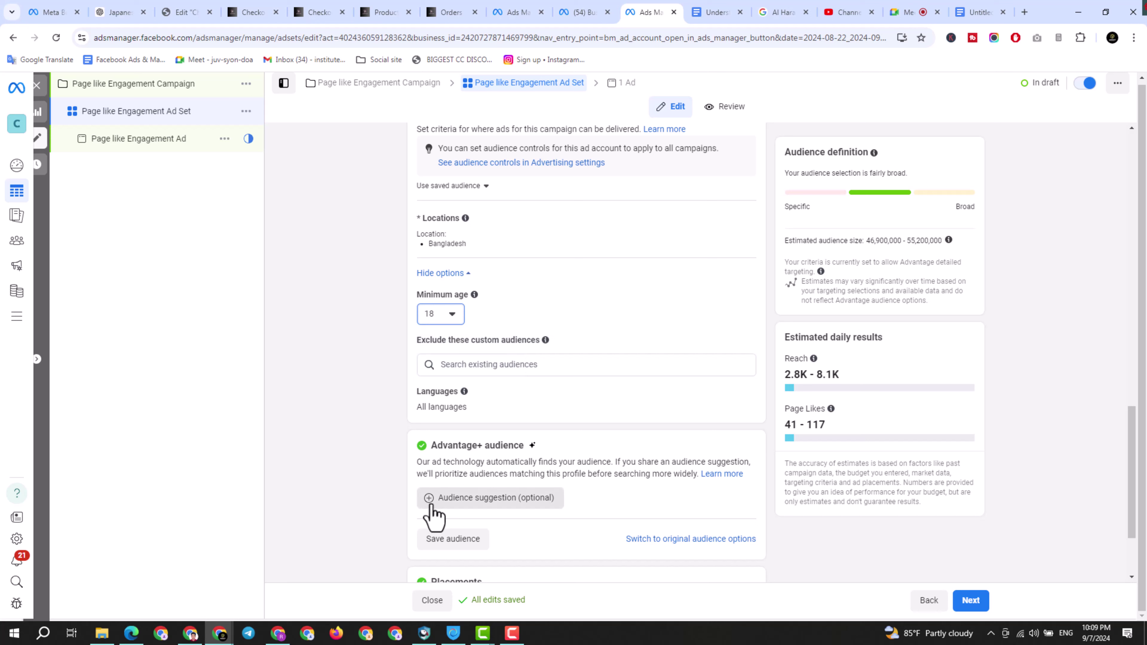
{"action": "left_click", "coordinate": [452, 505]}
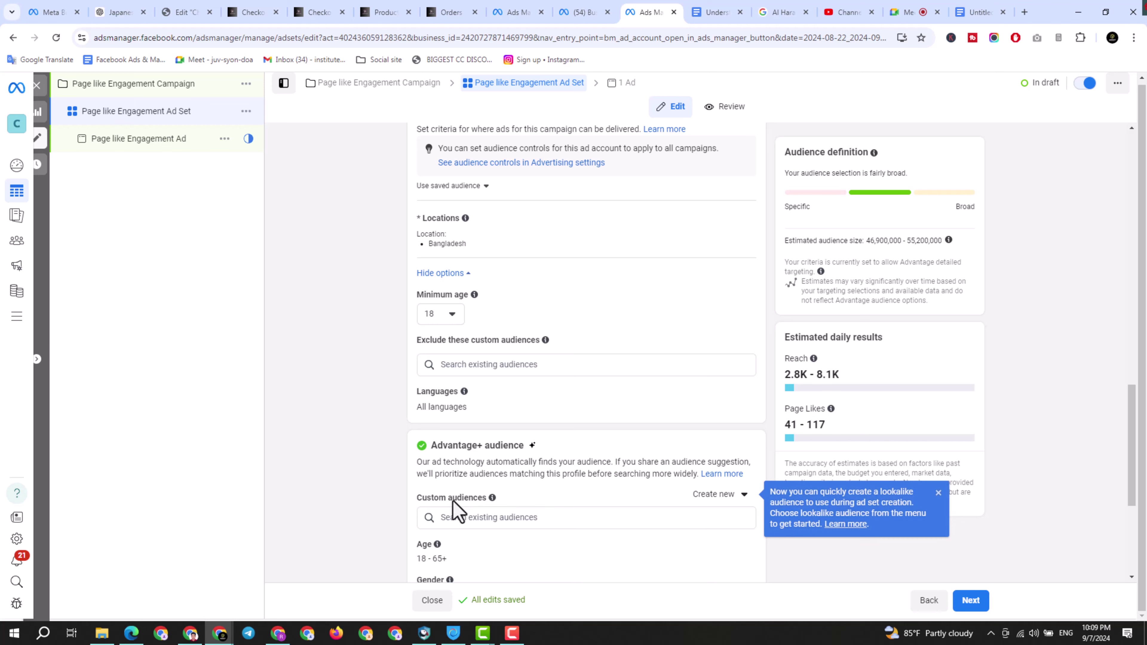
{"action": "scroll", "coordinate": [520, 463], "scroll_direction": "down", "scroll_amount": 3}
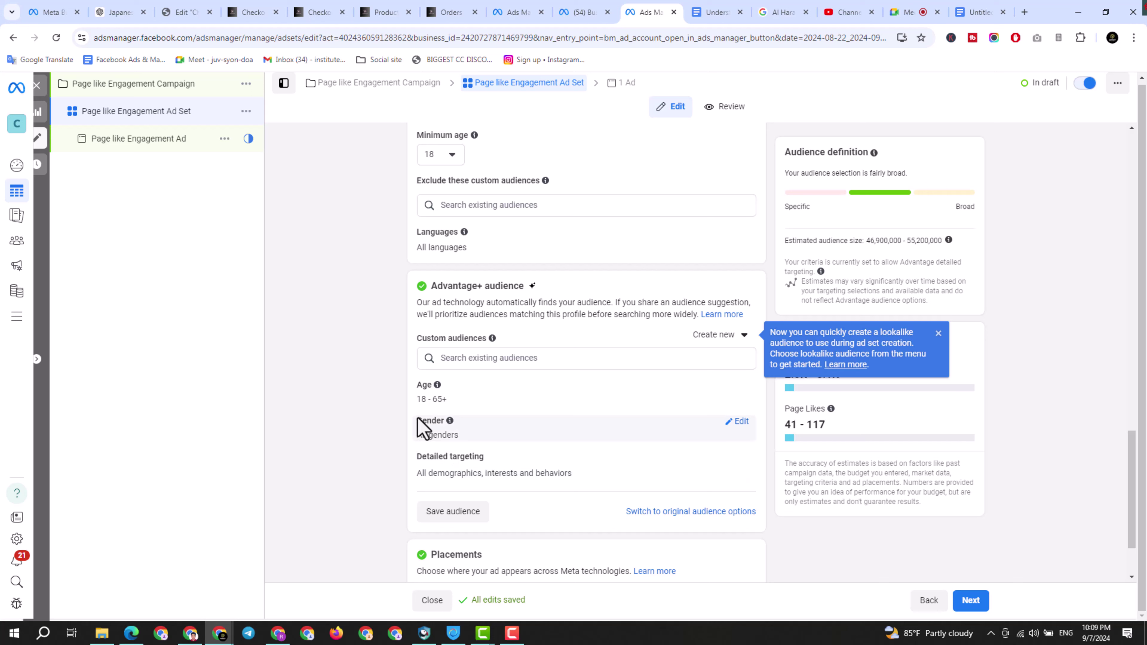
{"action": "scroll", "coordinate": [526, 466], "scroll_direction": "down", "scroll_amount": 2}
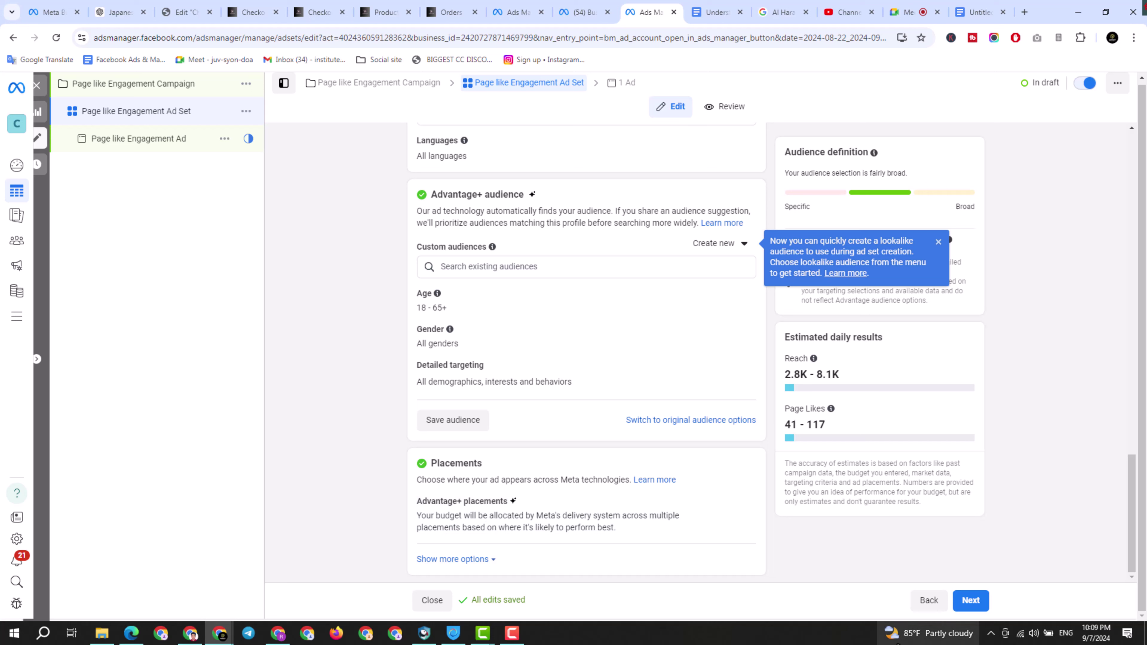
Proceed to the Page like Engagement Ad and review its identity, ad setup, ad creative, tracking and preview
{"action": "left_click", "coordinate": [957, 606]}
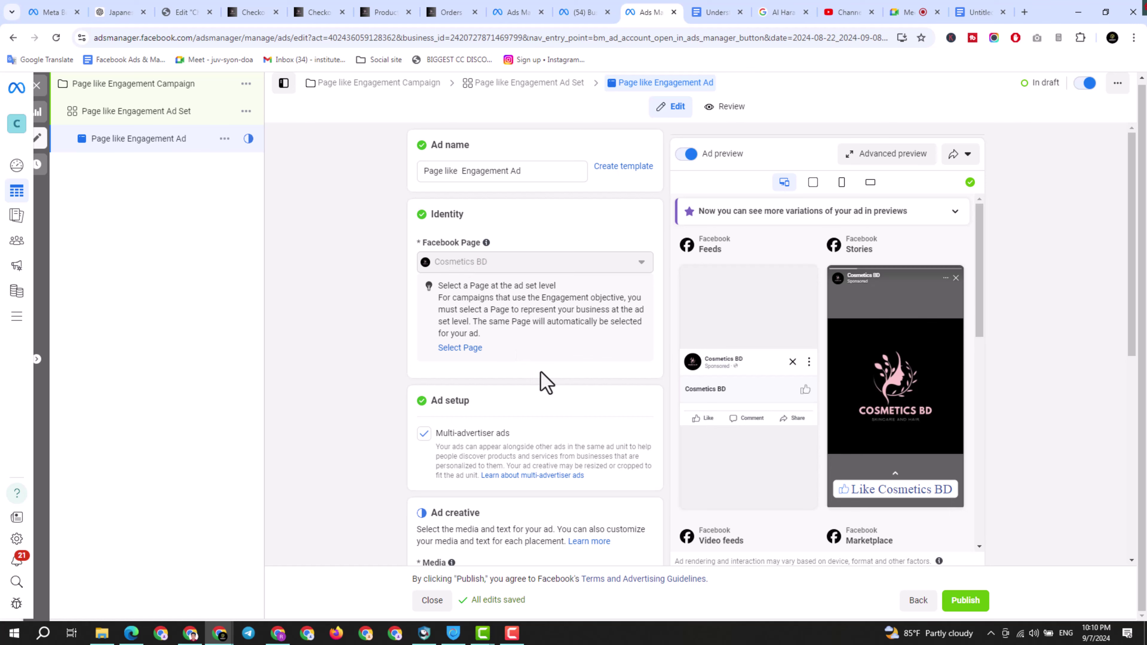
{"action": "scroll", "coordinate": [543, 381], "scroll_direction": "down", "scroll_amount": 3}
{"action": "scroll", "coordinate": [543, 381], "scroll_direction": "down", "scroll_amount": 3}
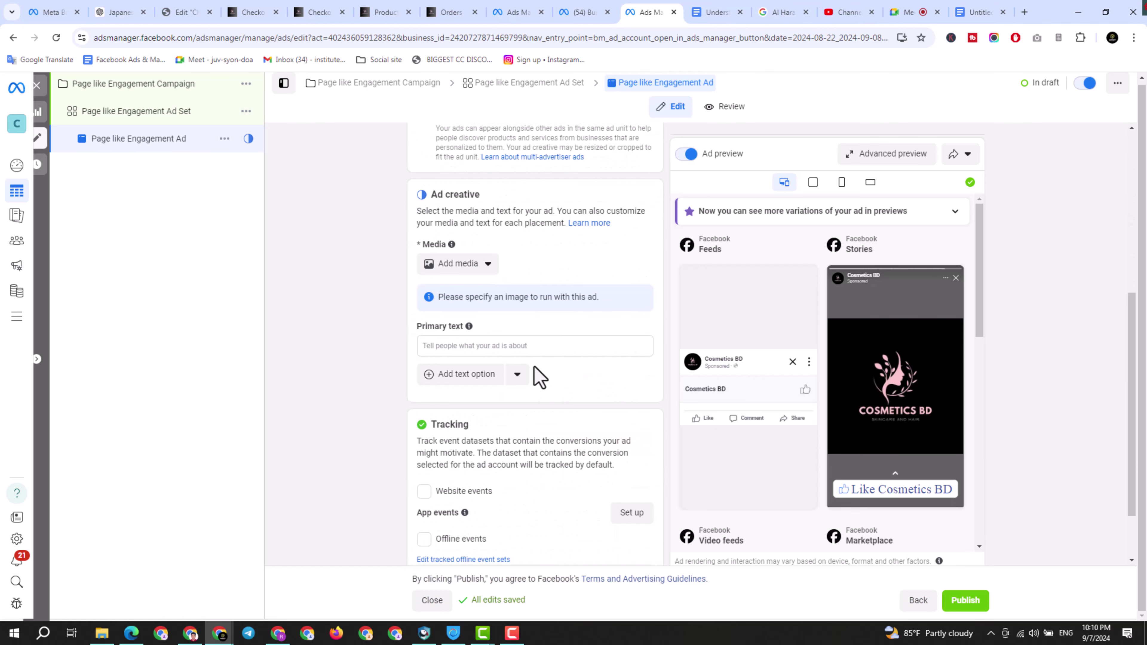
{"action": "scroll", "coordinate": [539, 377], "scroll_direction": "down", "scroll_amount": 2}
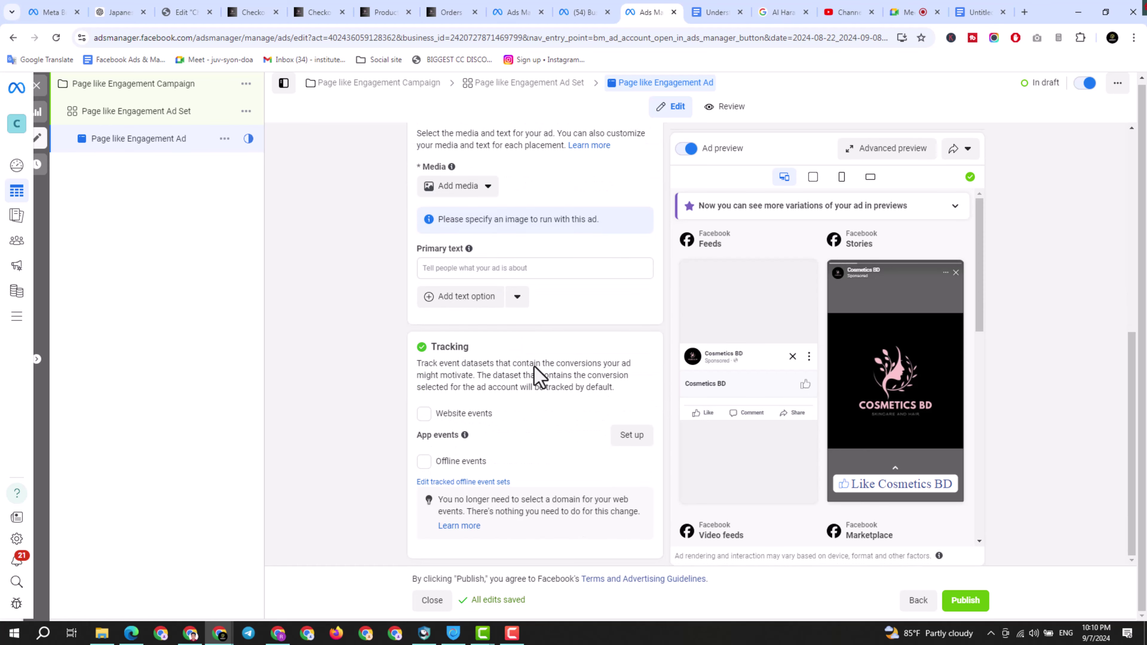
{"action": "scroll", "coordinate": [902, 326], "scroll_direction": "down", "scroll_amount": 5}
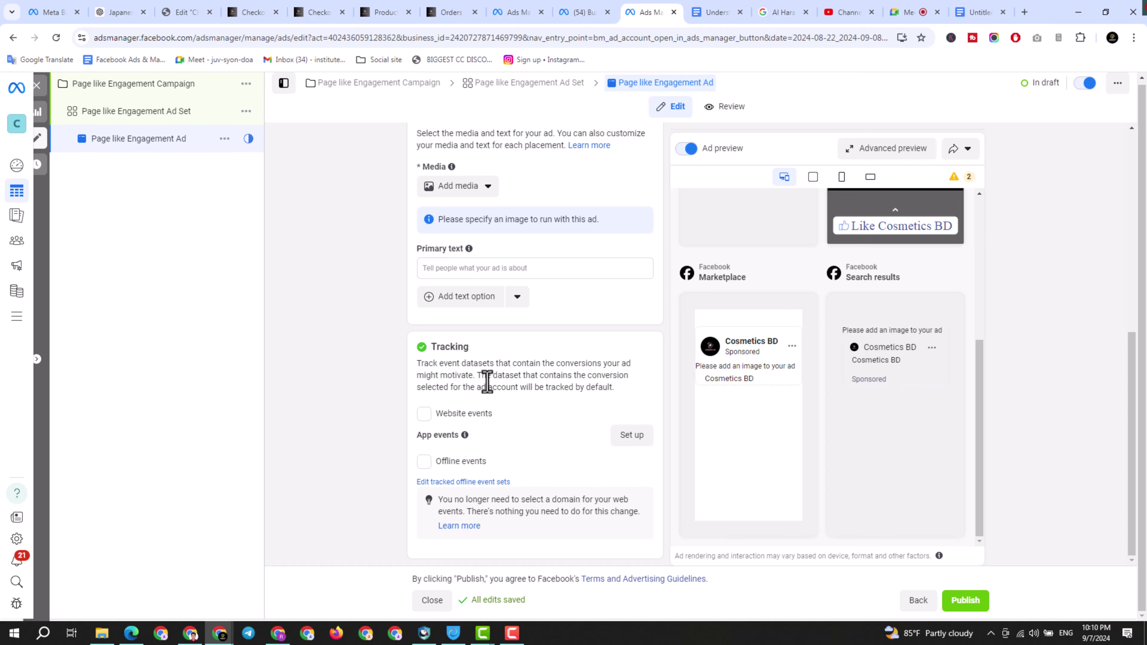
{"action": "scroll", "coordinate": [486, 382], "scroll_direction": "up", "scroll_amount": 3}
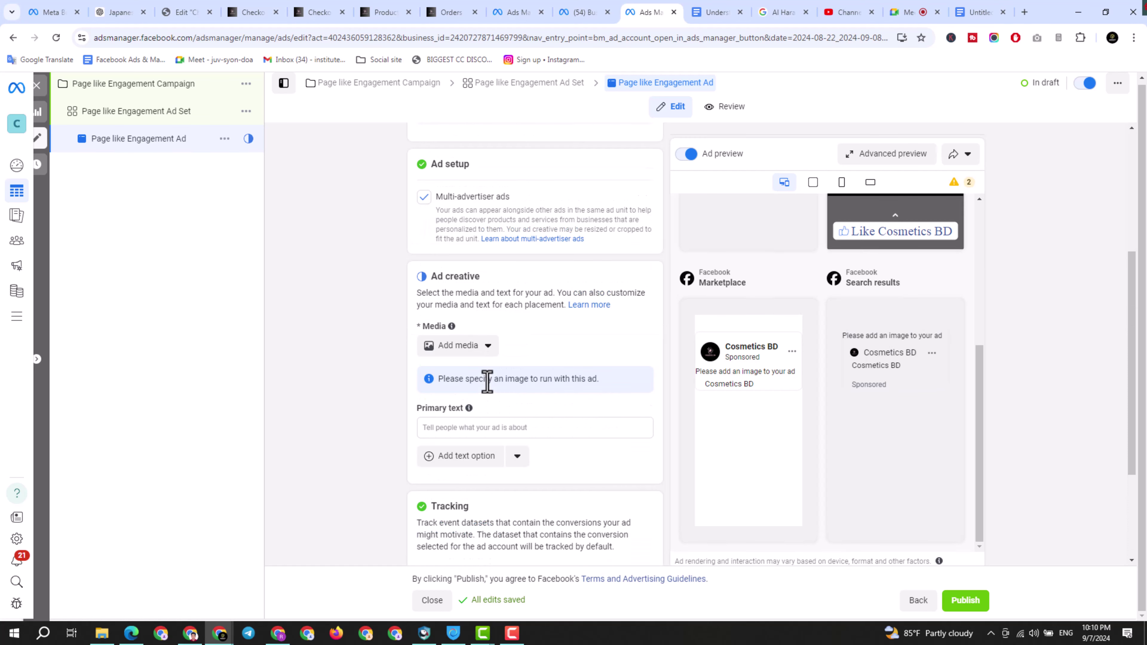
{"action": "scroll", "coordinate": [524, 389], "scroll_direction": "up", "scroll_amount": 3}
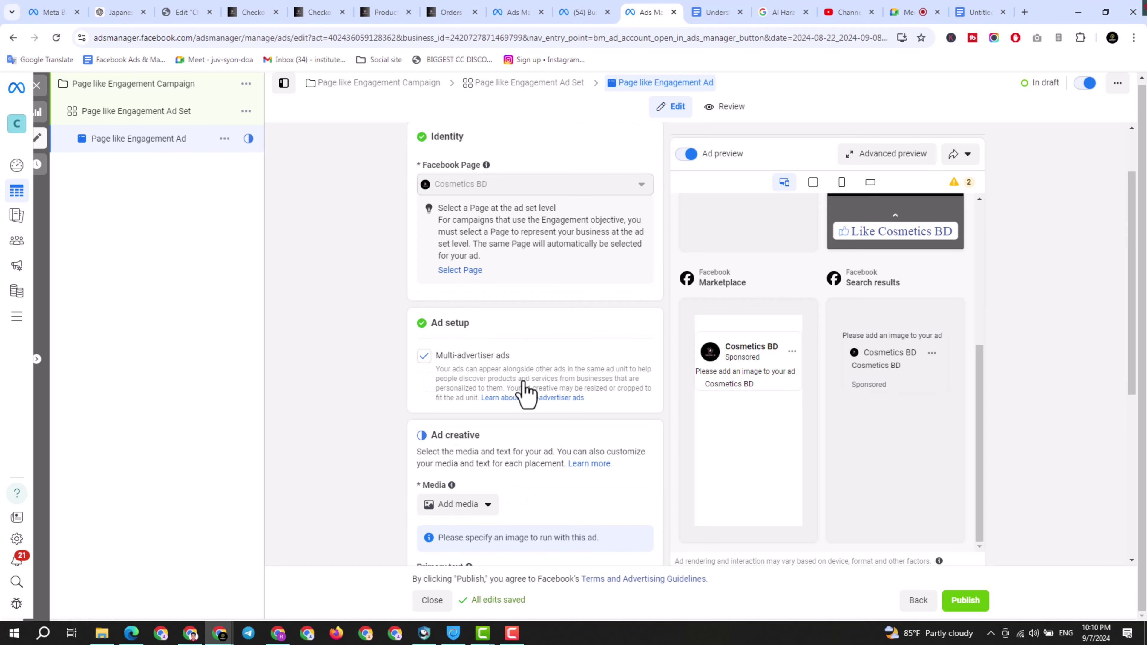
{"action": "scroll", "coordinate": [523, 384], "scroll_direction": "up", "scroll_amount": 2}
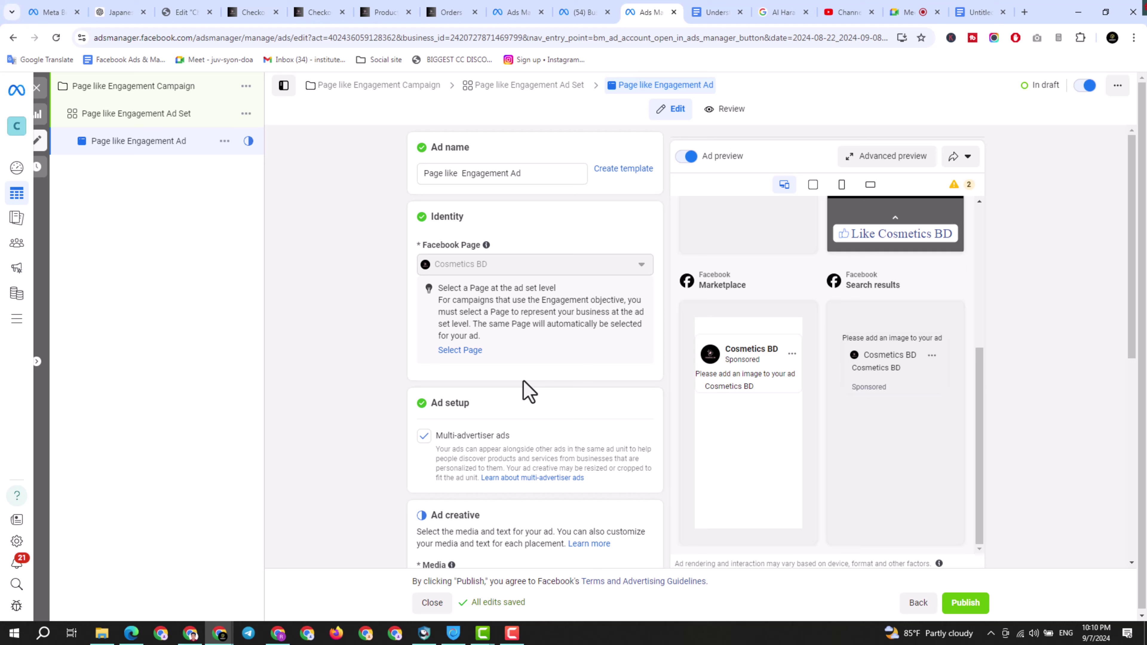
Browse the page's videos as a possible source for the ad's video media, then close the media selection
{"action": "scroll", "coordinate": [502, 398], "scroll_direction": "down", "scroll_amount": 3}
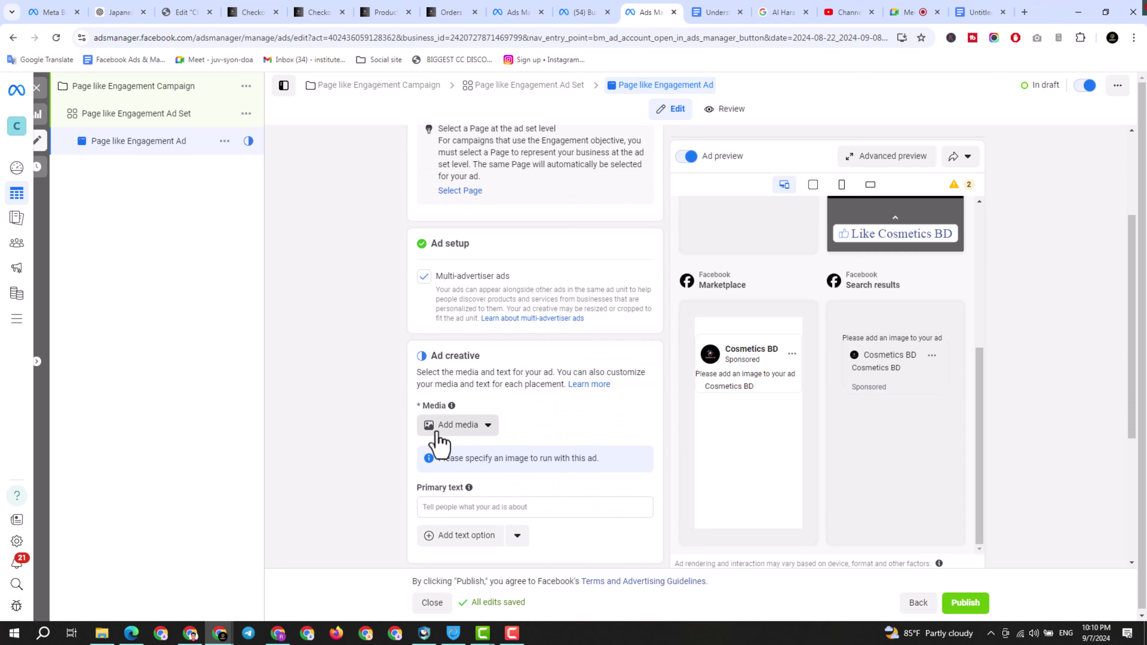
{"action": "mouse_move", "coordinate": [763, 397]}
{"action": "left_click", "coordinate": [488, 426]}
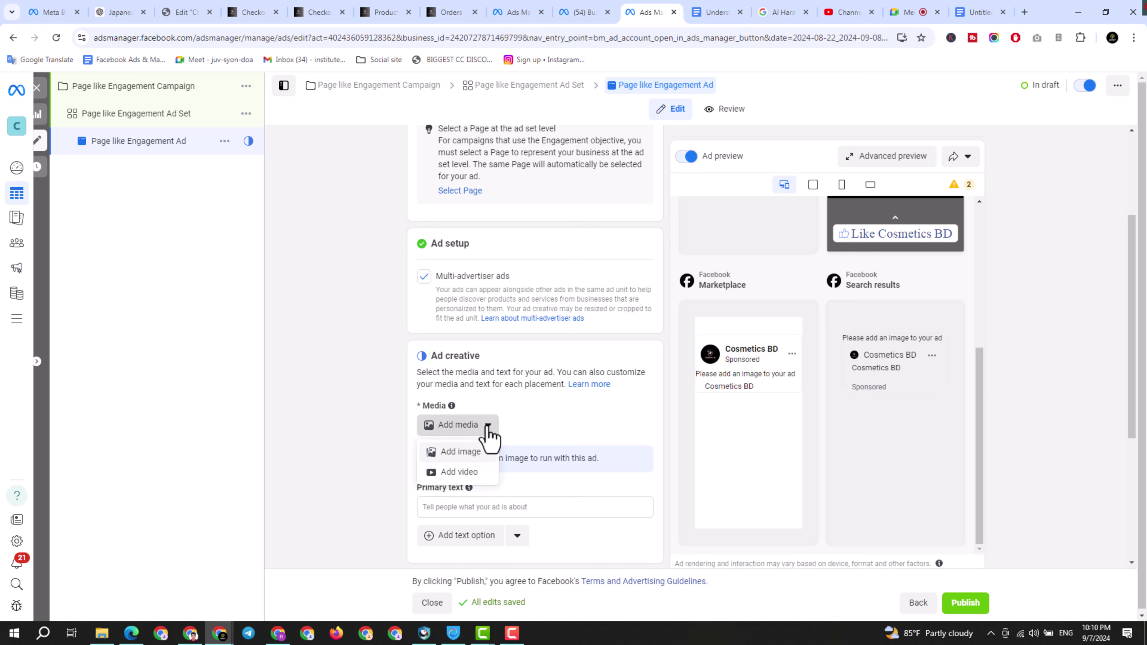
{"action": "left_click", "coordinate": [460, 472]}
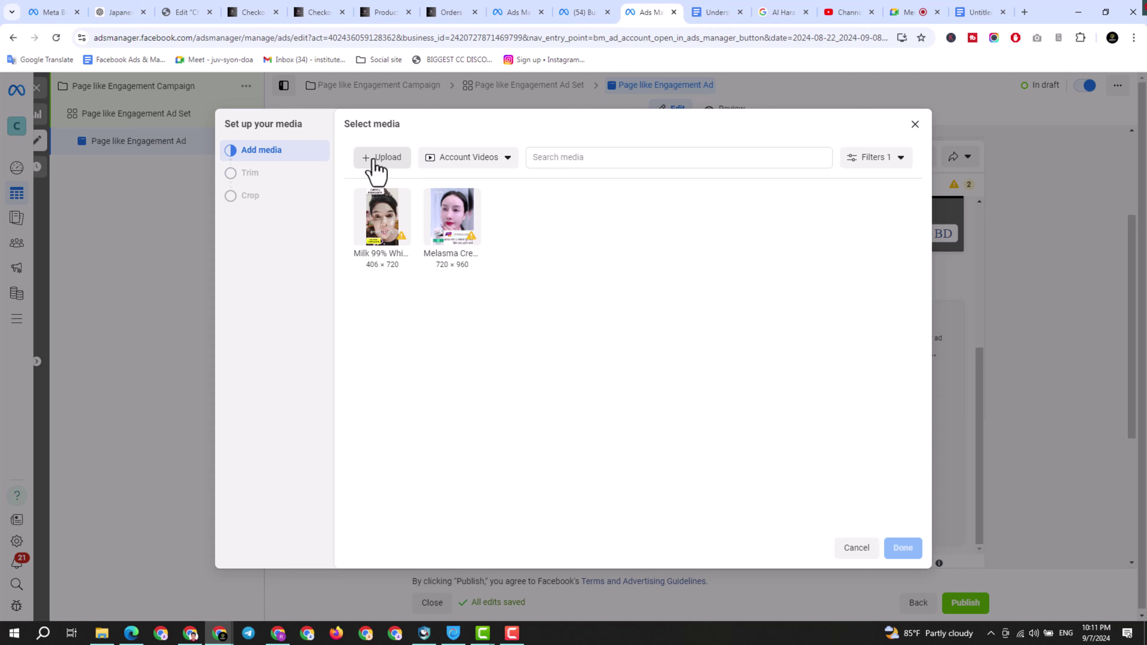
{"action": "left_click", "coordinate": [509, 158]}
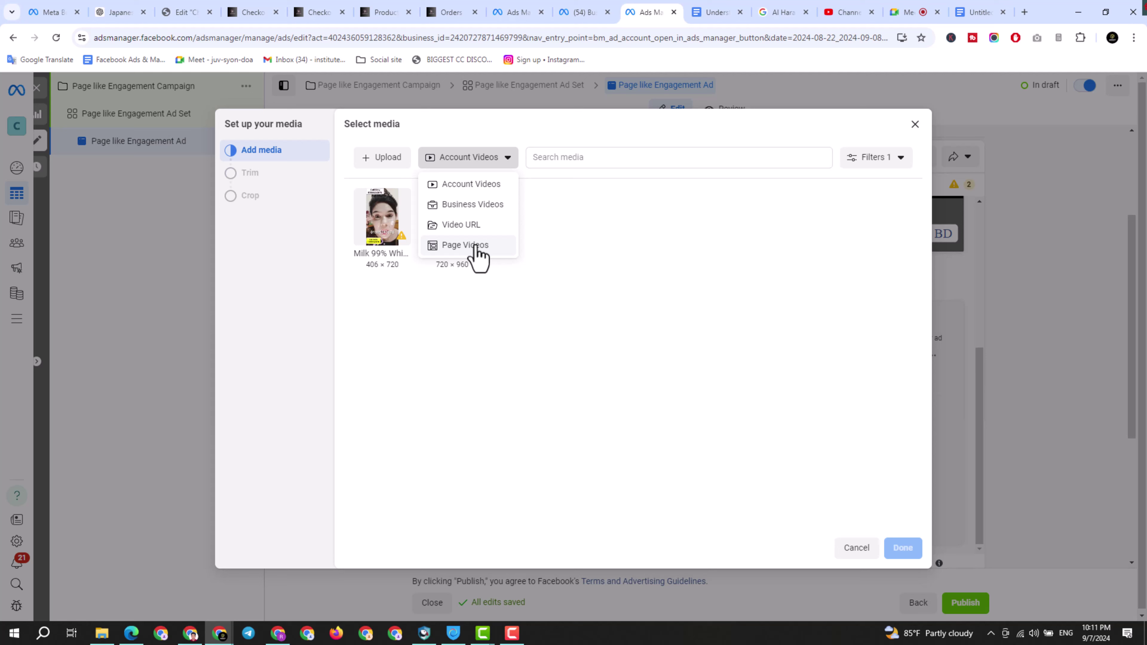
{"action": "left_click", "coordinate": [465, 244]}
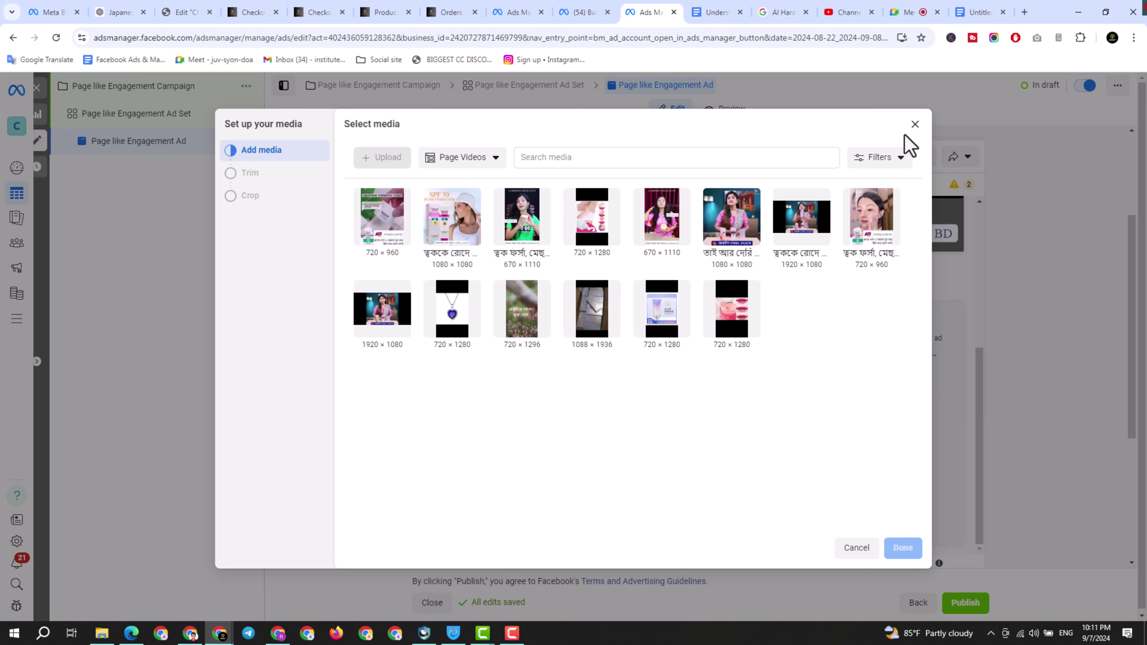
{"action": "left_click", "coordinate": [915, 125]}
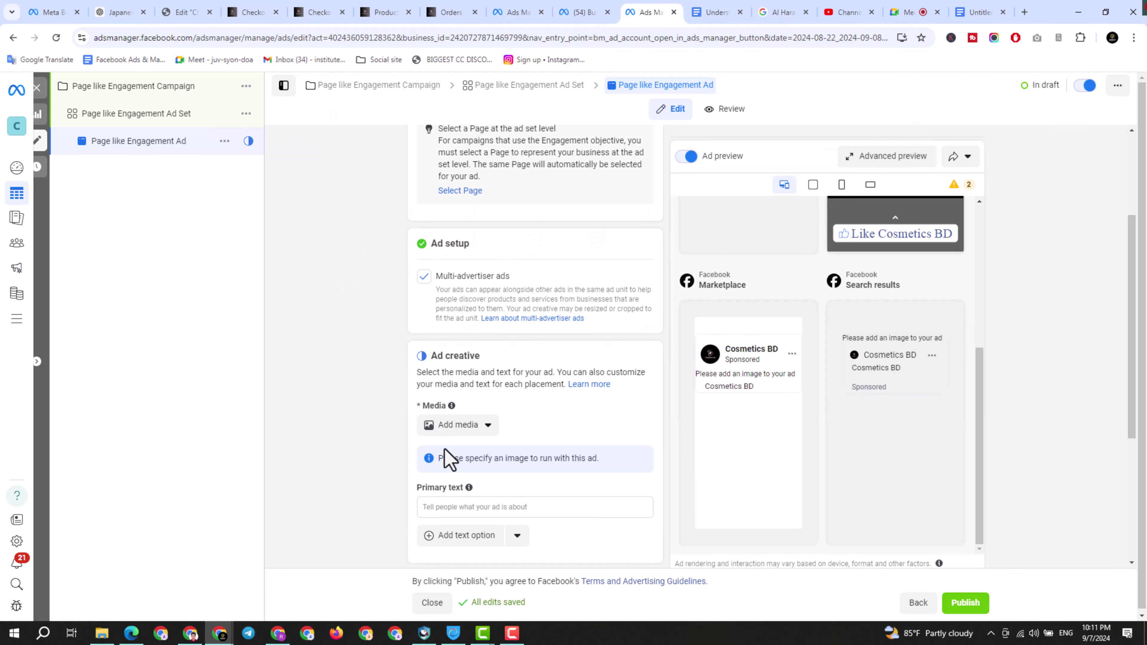
Upload the video "kojic sunscreen with number 78" from the Desktop folder and use it as the ad's media
{"action": "left_click", "coordinate": [472, 429]}
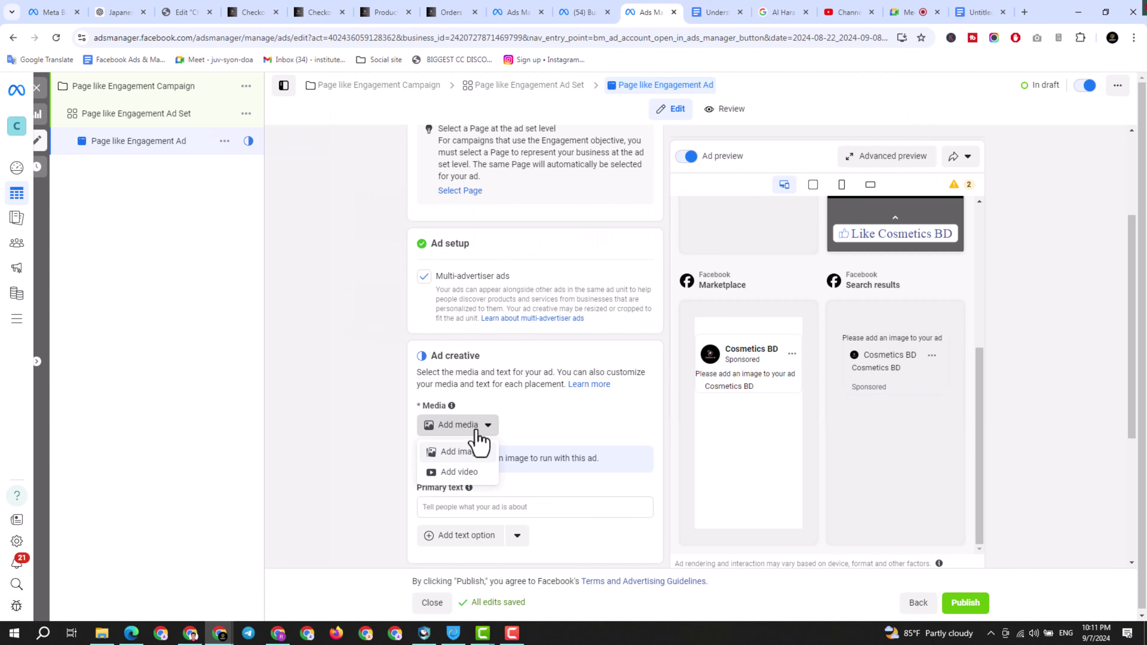
{"action": "left_click", "coordinate": [468, 473]}
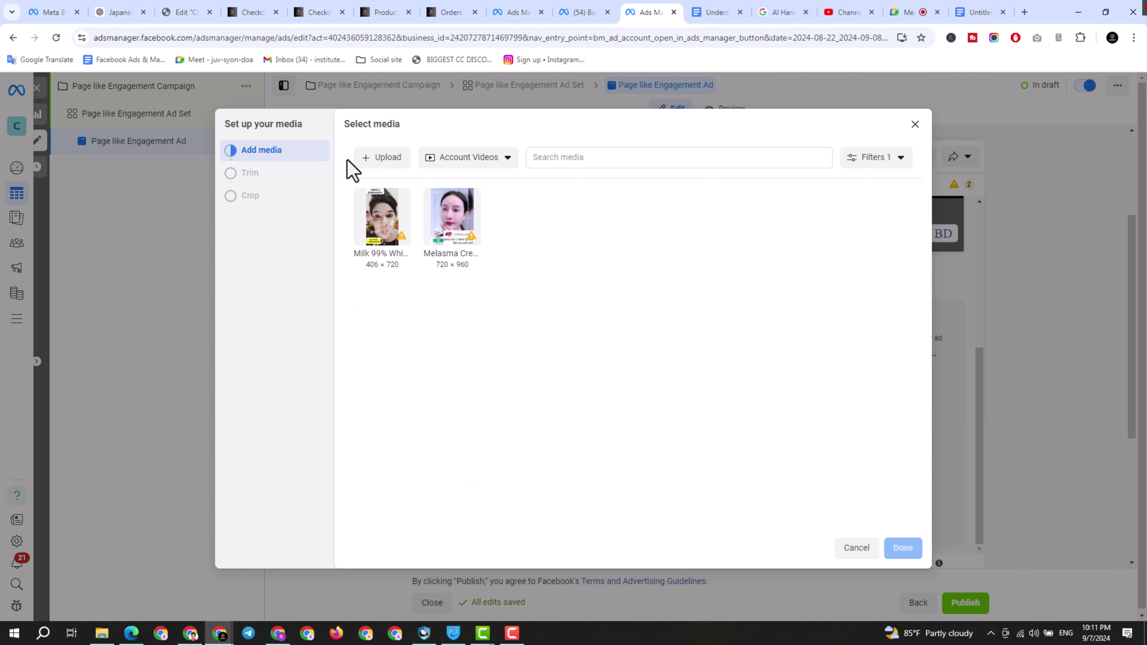
{"action": "left_click", "coordinate": [389, 168]}
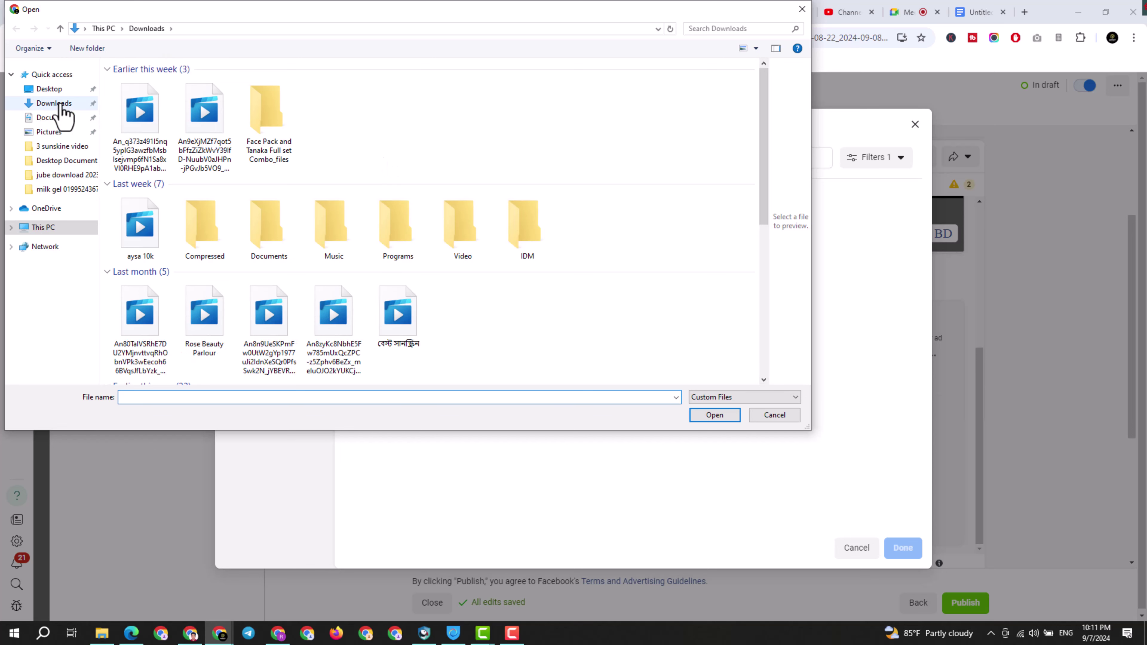
{"action": "left_click", "coordinate": [53, 91]}
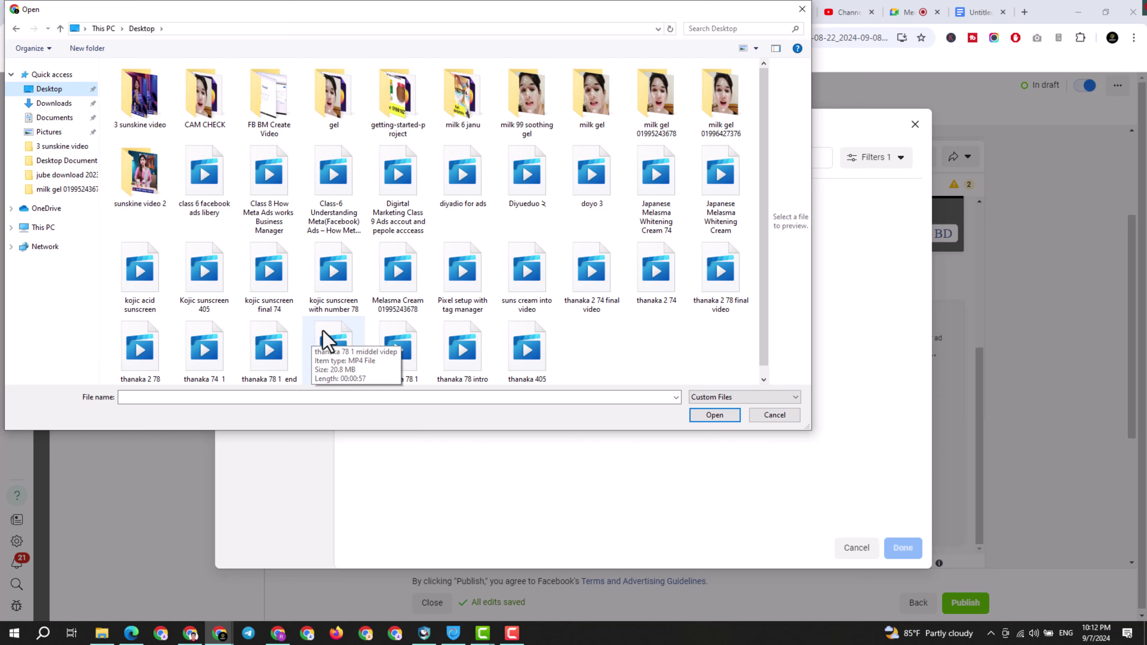
{"action": "left_click", "coordinate": [342, 281]}
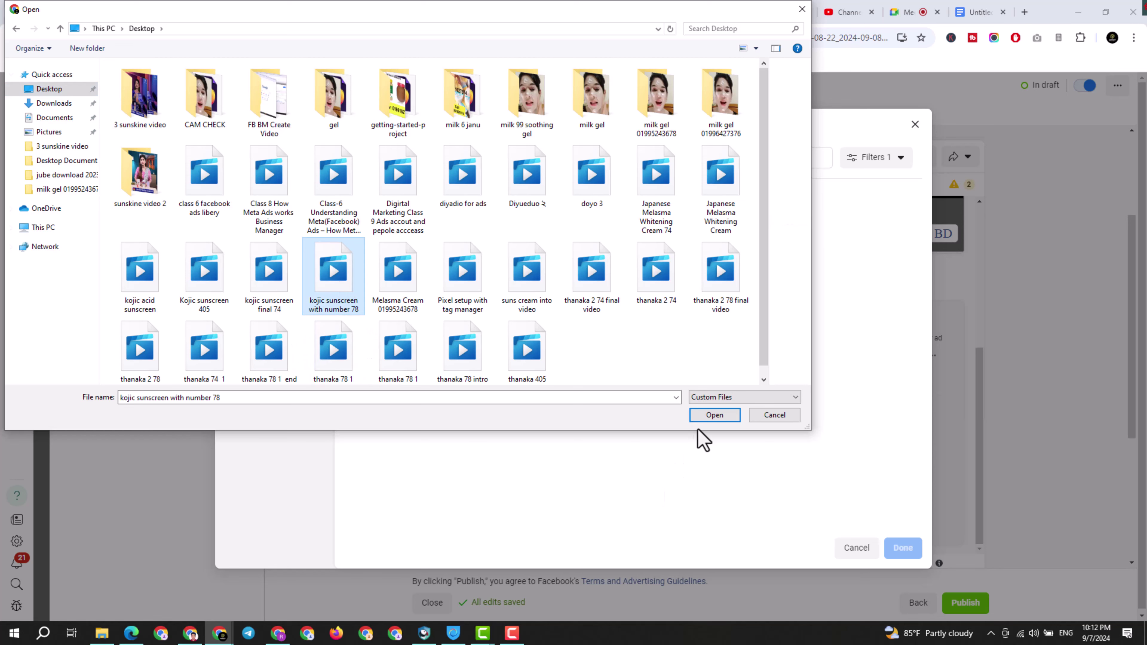
{"action": "left_click", "coordinate": [711, 415]}
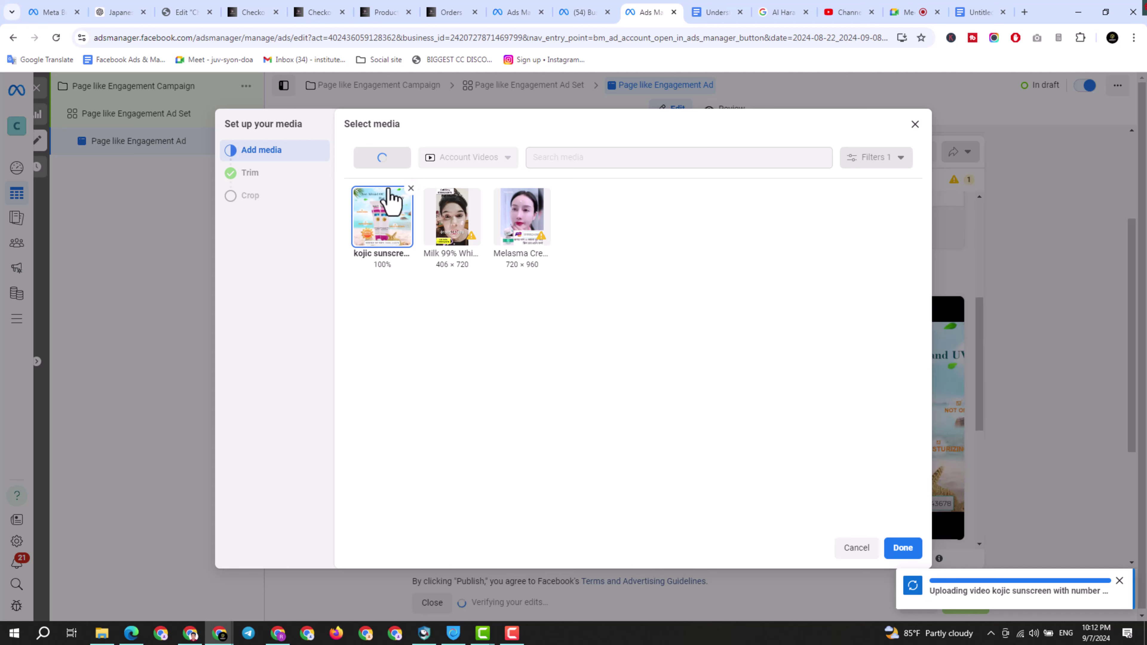
{"action": "left_click", "coordinate": [902, 548]}
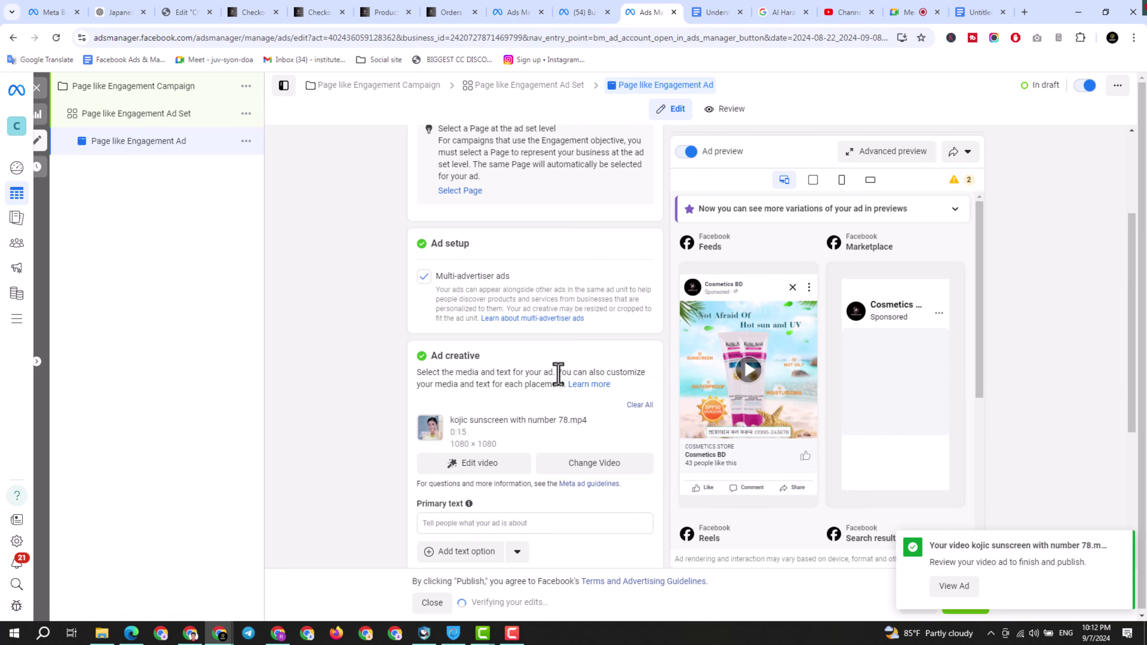
Copy ad copy 11 from the untitled Google Docs document and paste it as the ad's primary text in Ads Manager
{"action": "scroll", "coordinate": [435, 532], "scroll_direction": "down", "scroll_amount": 3}
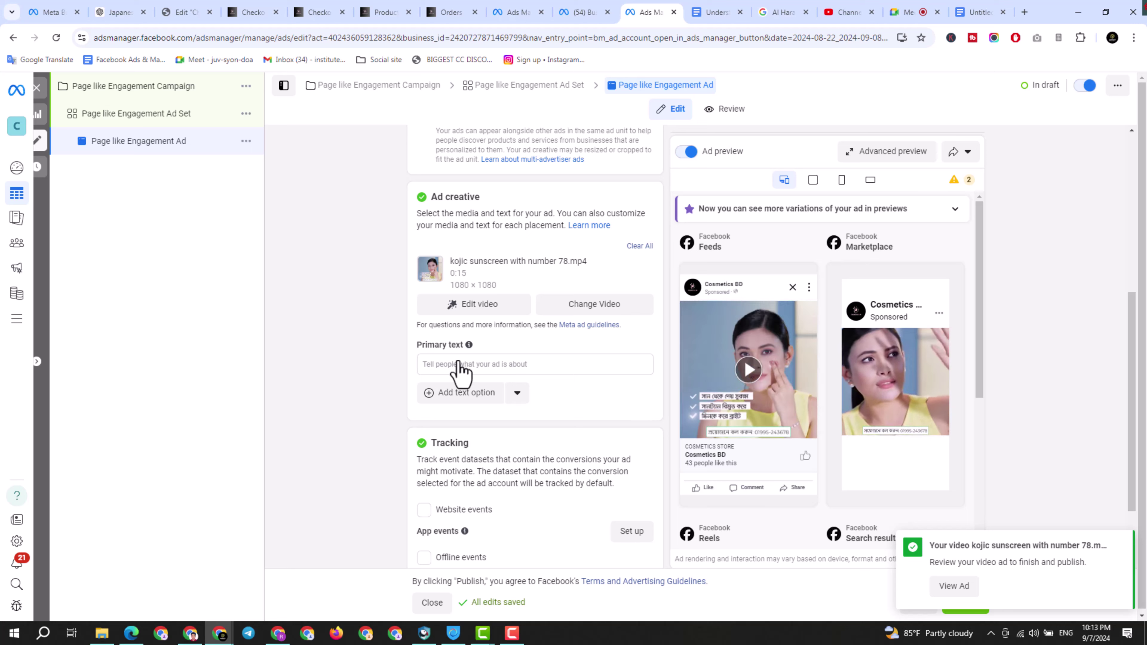
{"action": "left_click", "coordinate": [458, 362]}
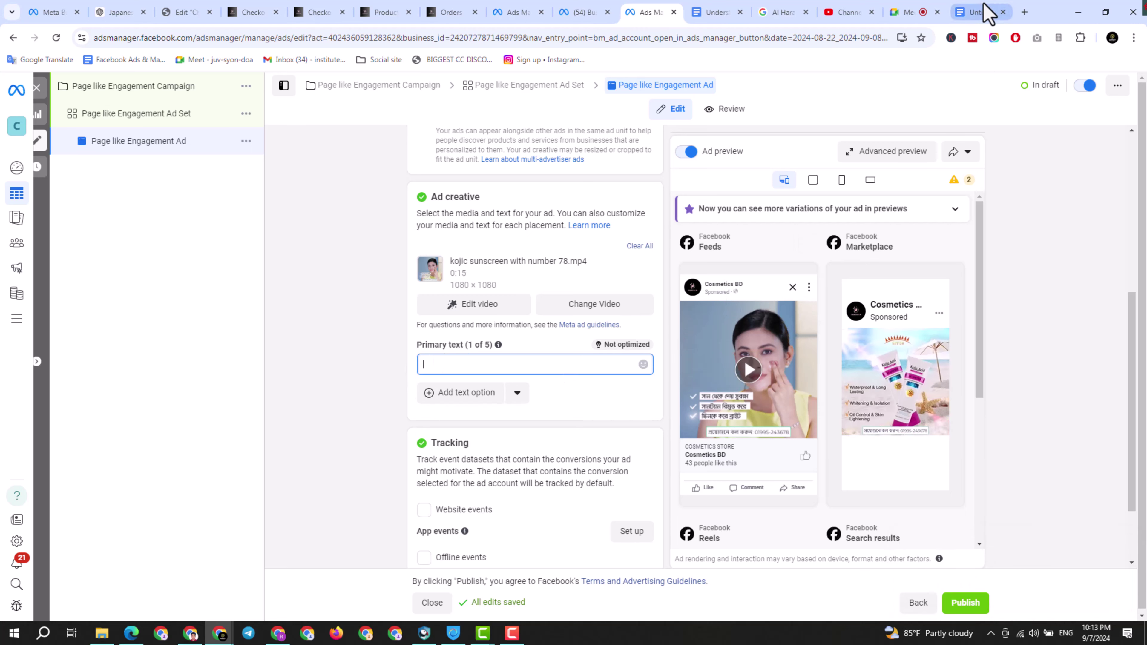
{"action": "left_click_drag", "start_coordinate": [975, 16], "coordinate": [720, 11]}
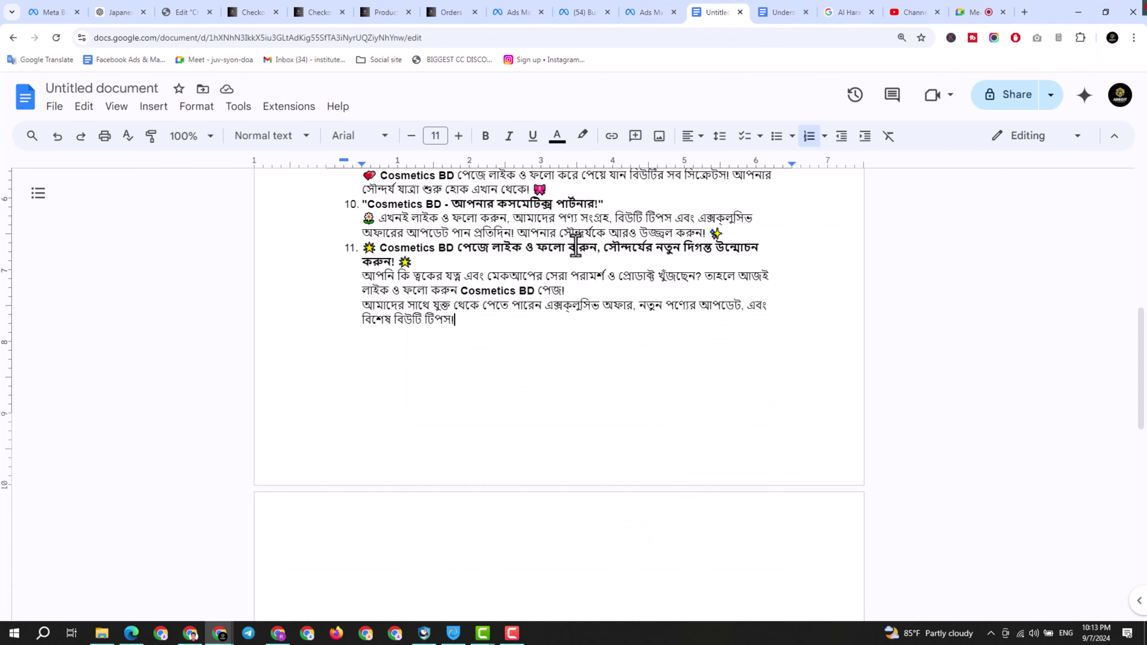
{"action": "scroll", "coordinate": [574, 246], "scroll_direction": "up", "scroll_amount": 7}
{"action": "scroll", "coordinate": [574, 246], "scroll_direction": "up", "scroll_amount": 4}
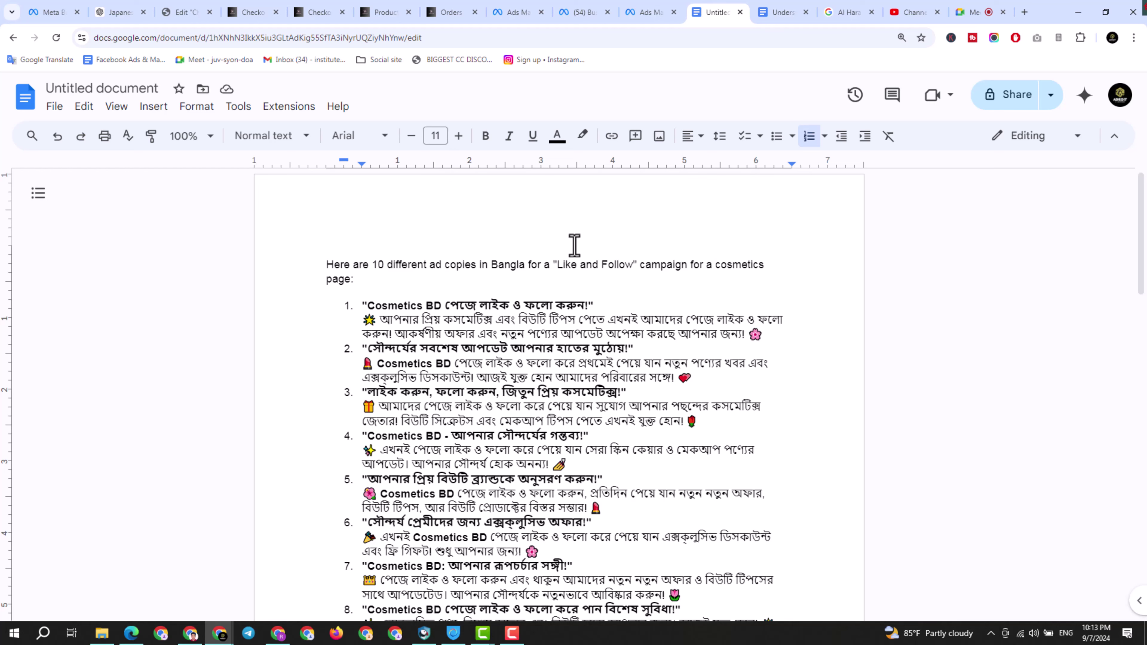
{"action": "scroll", "coordinate": [552, 248], "scroll_direction": "down", "scroll_amount": 7}
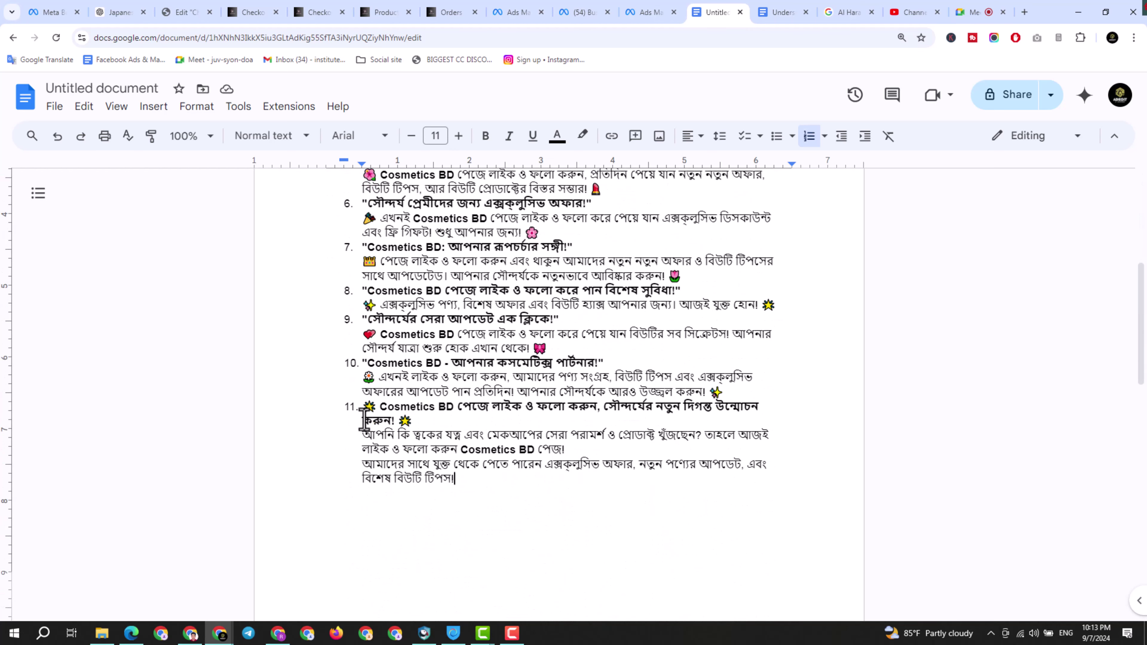
{"action": "left_click_drag", "start_coordinate": [363, 411], "coordinate": [459, 479]}
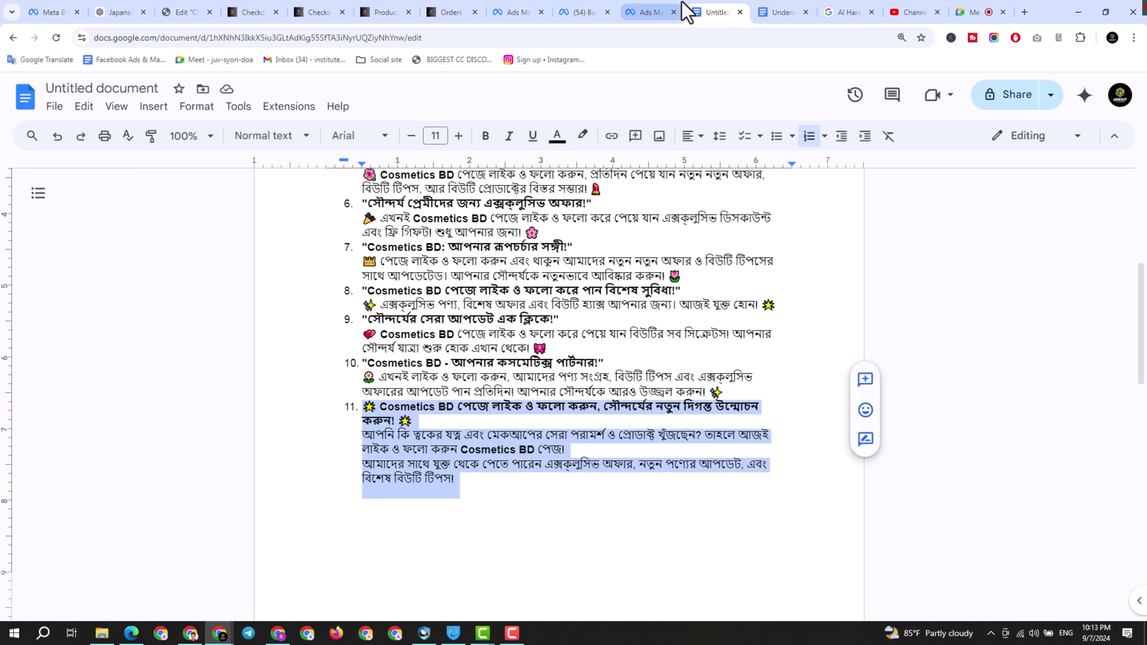
{"action": "left_click", "coordinate": [646, 10]}
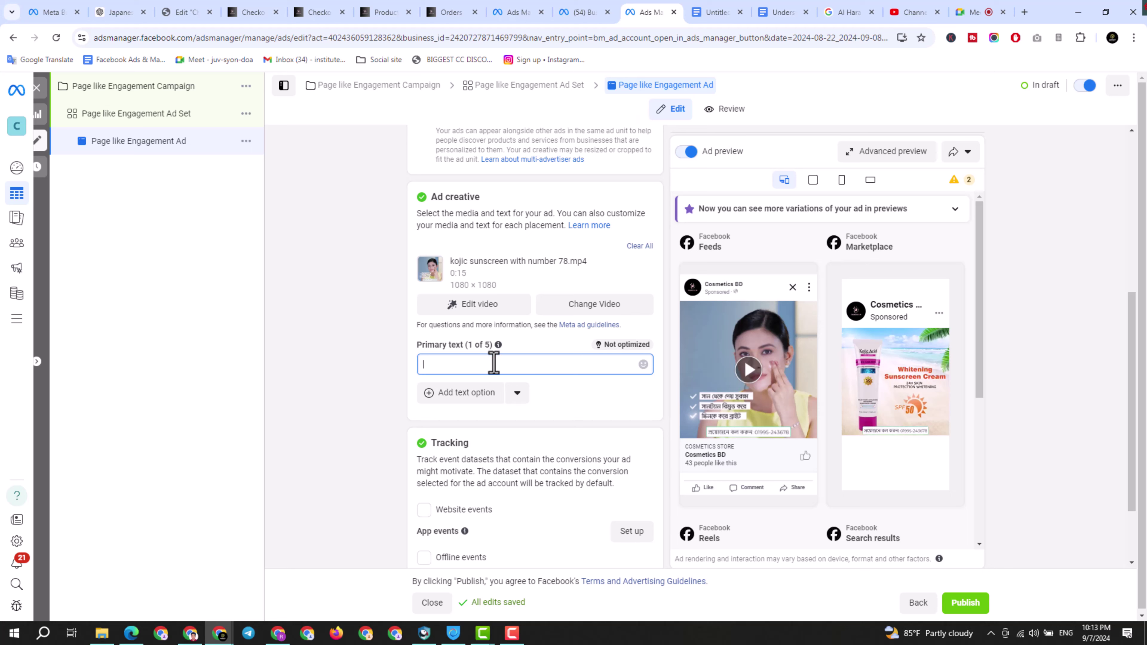
{"action": "key", "text": "ctrl+v"}
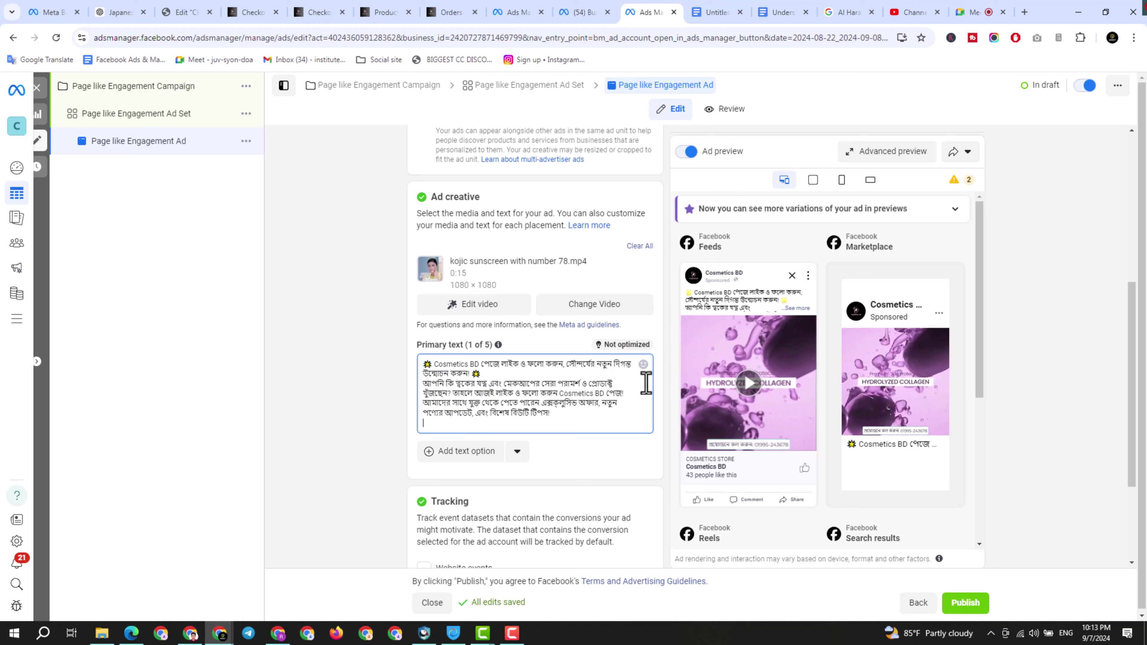
Add a second primary text option and fill it with ad copy 2 from the Google Docs document
{"action": "left_click", "coordinate": [446, 453]}
{"action": "left_click", "coordinate": [720, 12]}
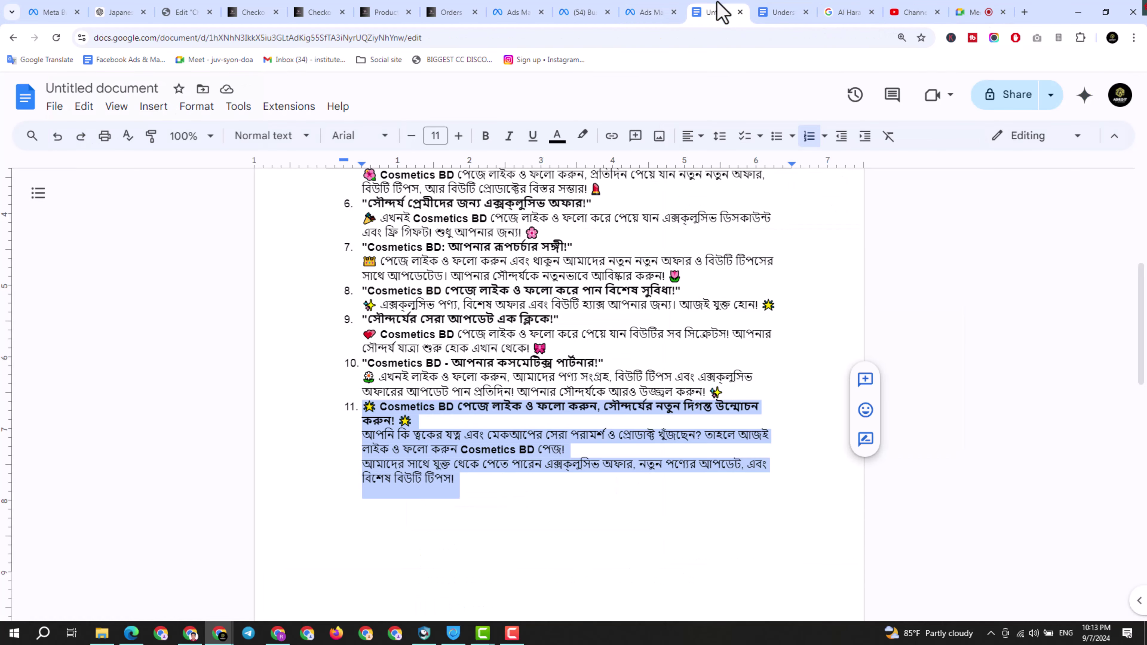
{"action": "scroll", "coordinate": [607, 416], "scroll_direction": "up", "scroll_amount": 3}
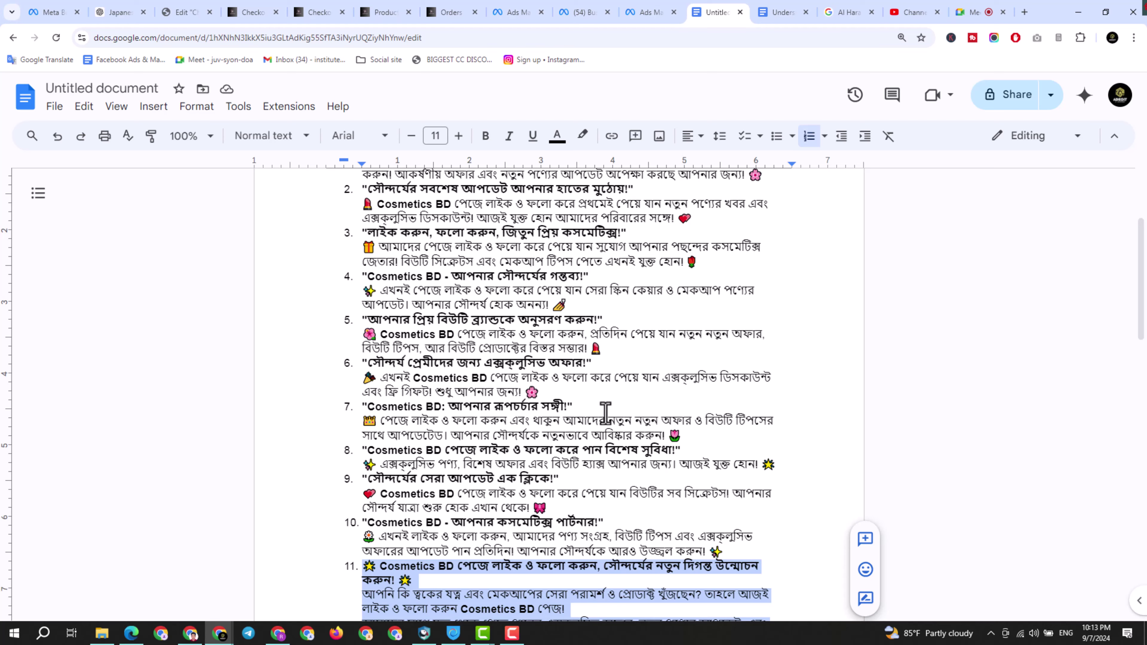
{"action": "scroll", "coordinate": [604, 413], "scroll_direction": "up", "scroll_amount": 3}
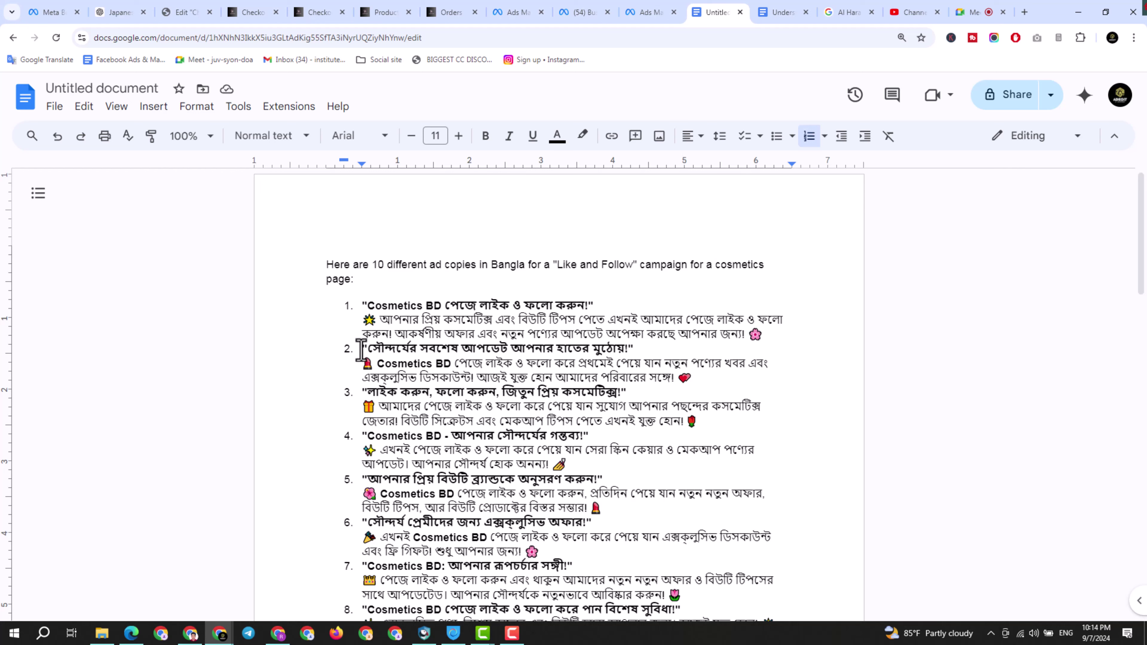
{"action": "left_click_drag", "start_coordinate": [361, 348], "coordinate": [711, 382]}
{"action": "key", "text": "ctrl+c"}
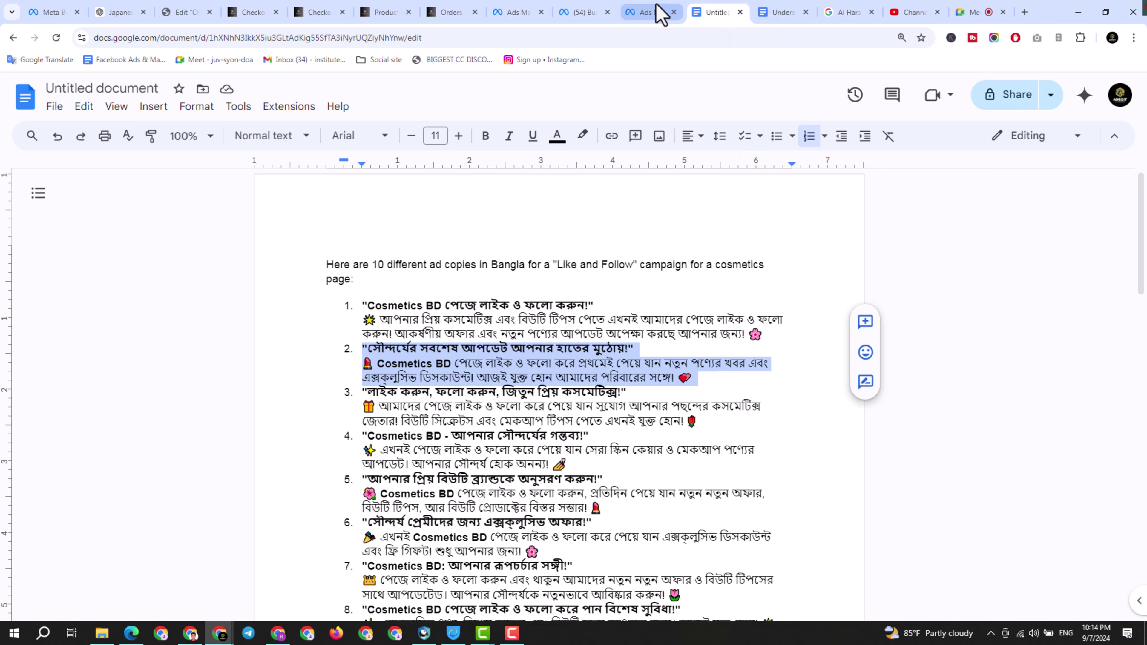
{"action": "left_click", "coordinate": [645, 13]}
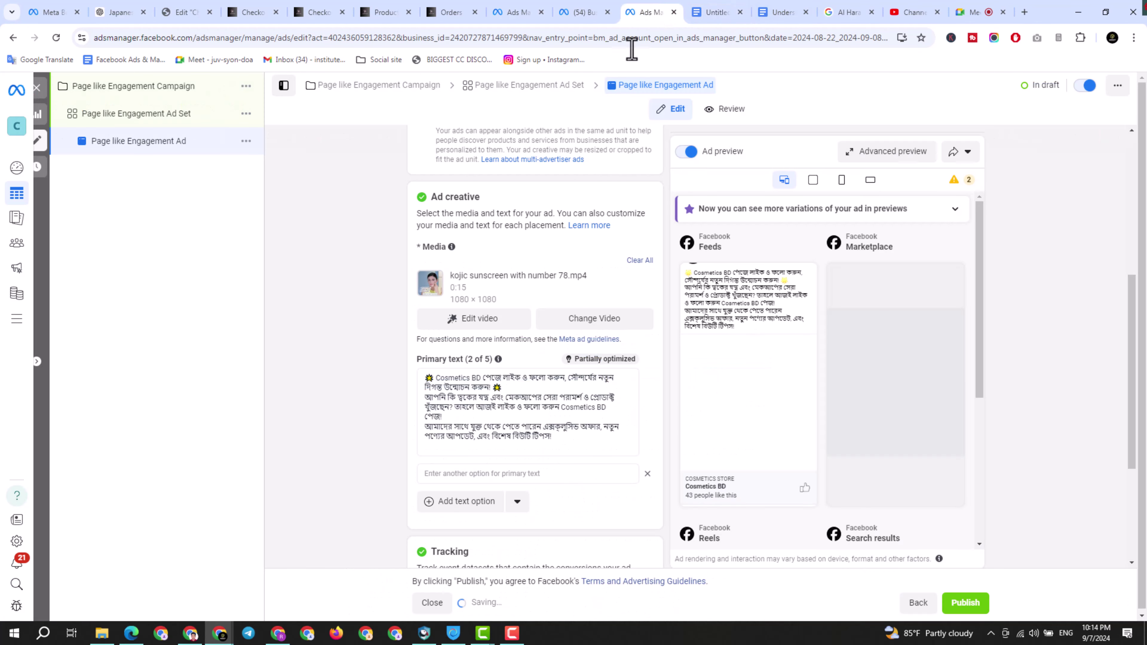
{"action": "left_click", "coordinate": [504, 473]}
{"action": "key", "text": "ctrl+v"}
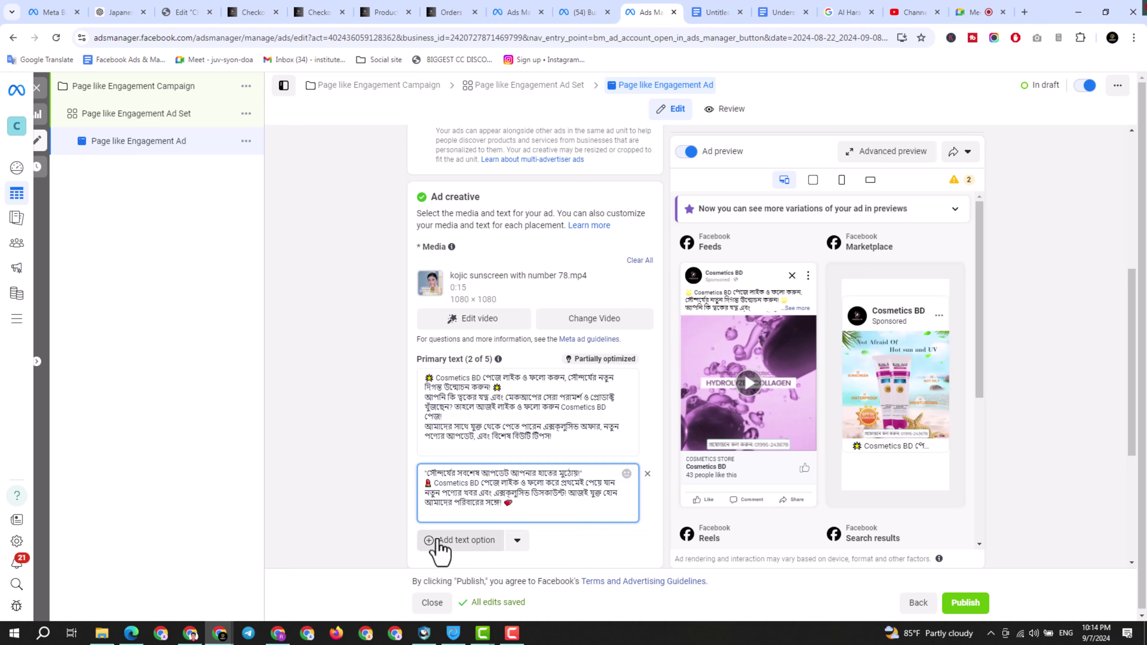
Fill a third primary text option with ad copy 5 copied from the Google Docs document
{"action": "left_click", "coordinate": [583, 13]}
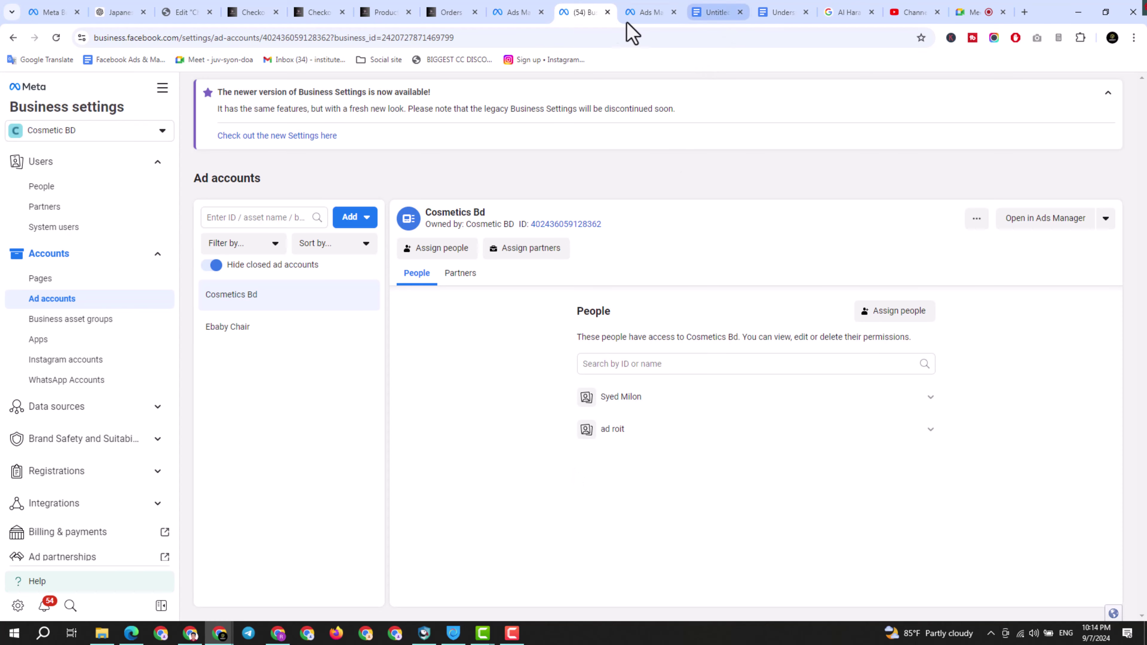
{"action": "left_click", "coordinate": [654, 12]}
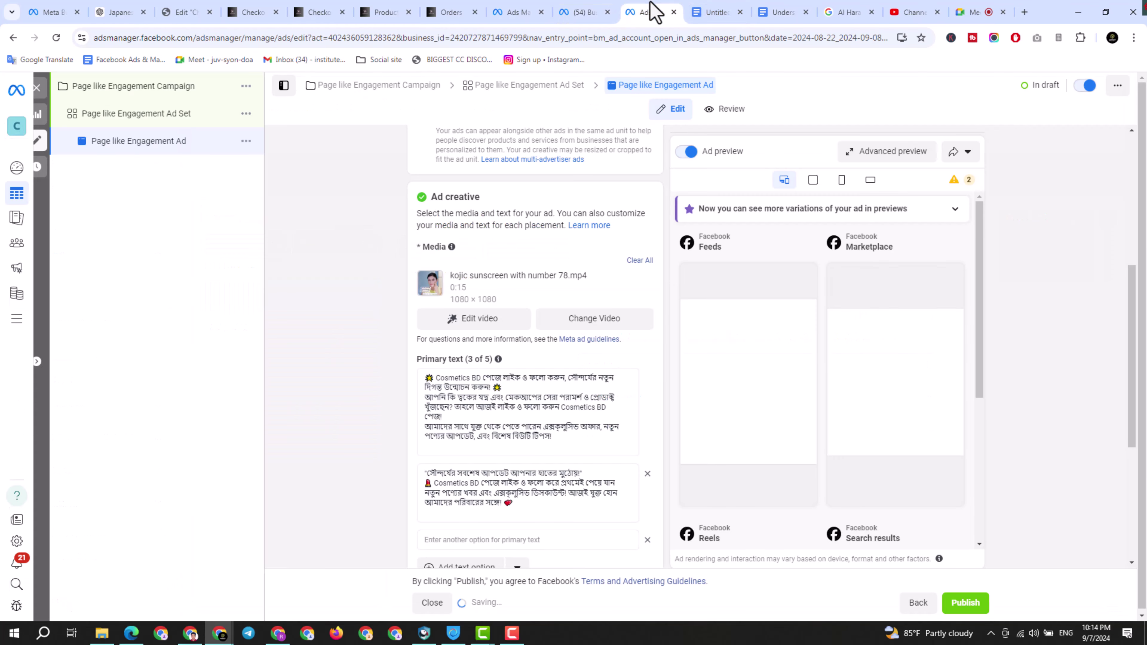
{"action": "left_click", "coordinate": [718, 12]}
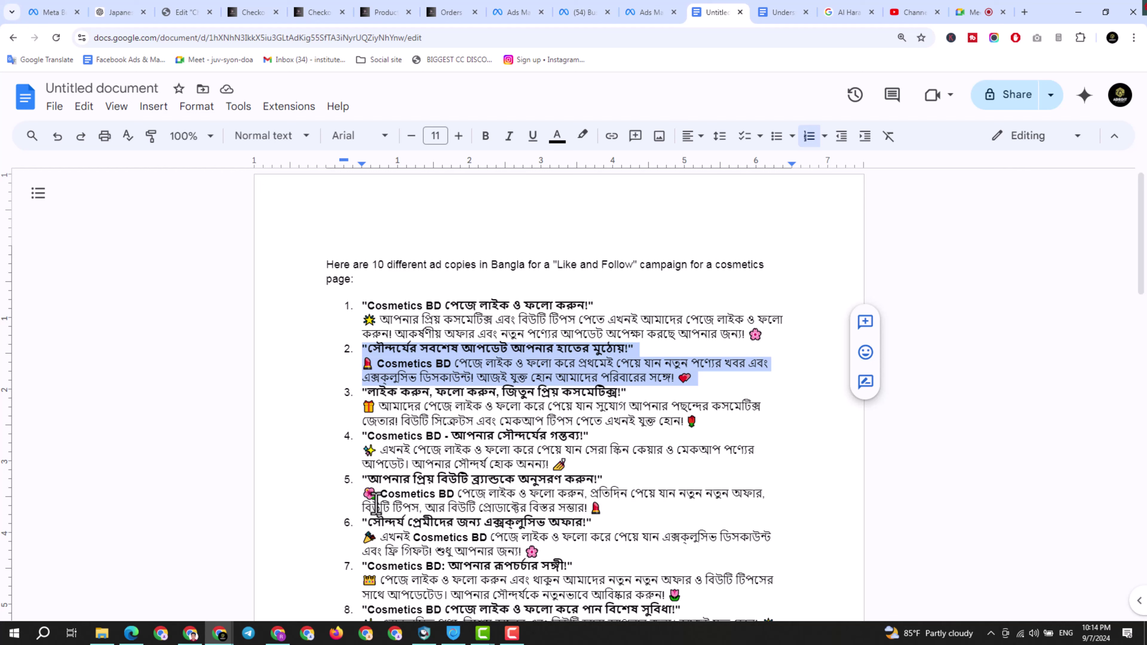
{"action": "left_click", "coordinate": [361, 483]}
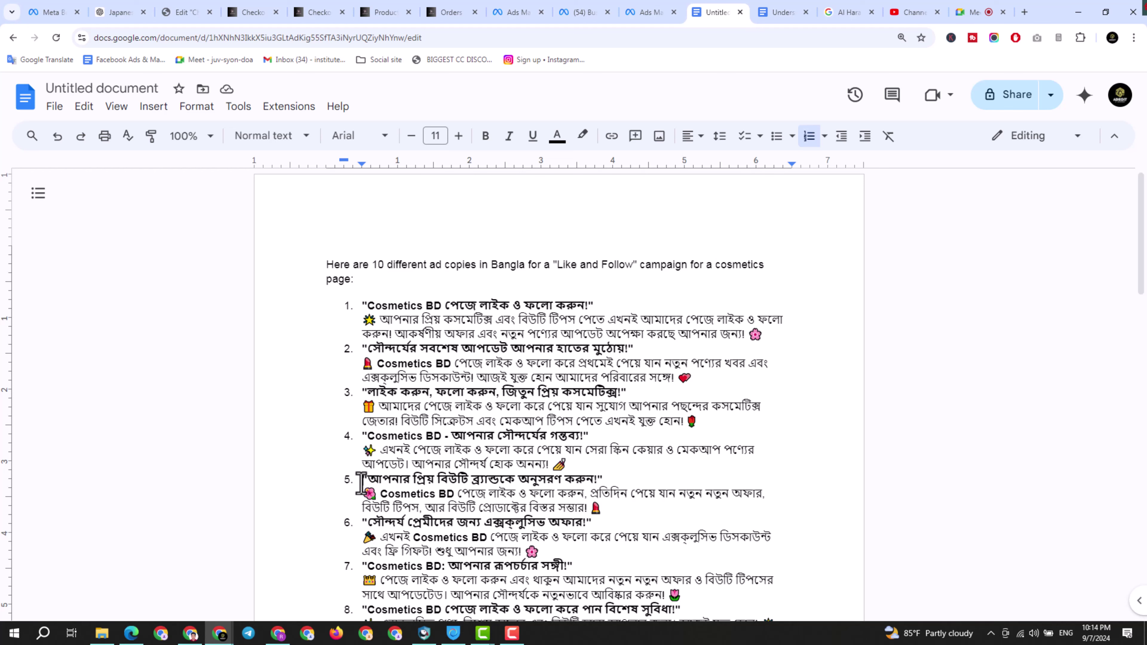
{"action": "left_click_drag", "start_coordinate": [361, 484], "coordinate": [625, 512]}
{"action": "key", "text": "ctrl+c"}
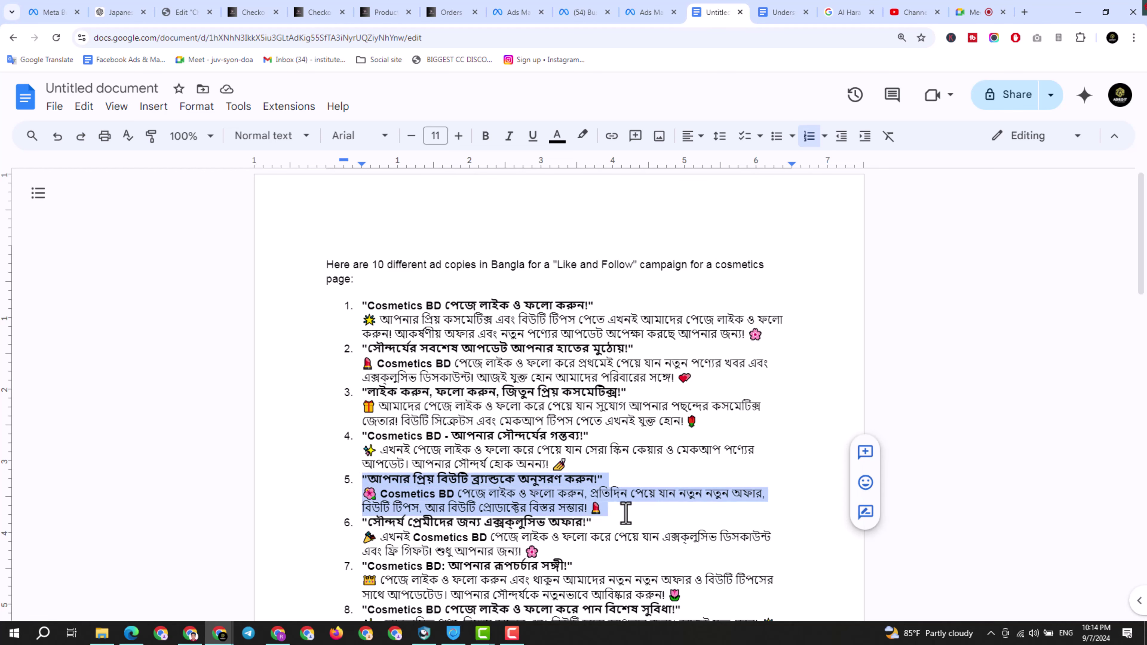
{"action": "left_click", "coordinate": [657, 12]}
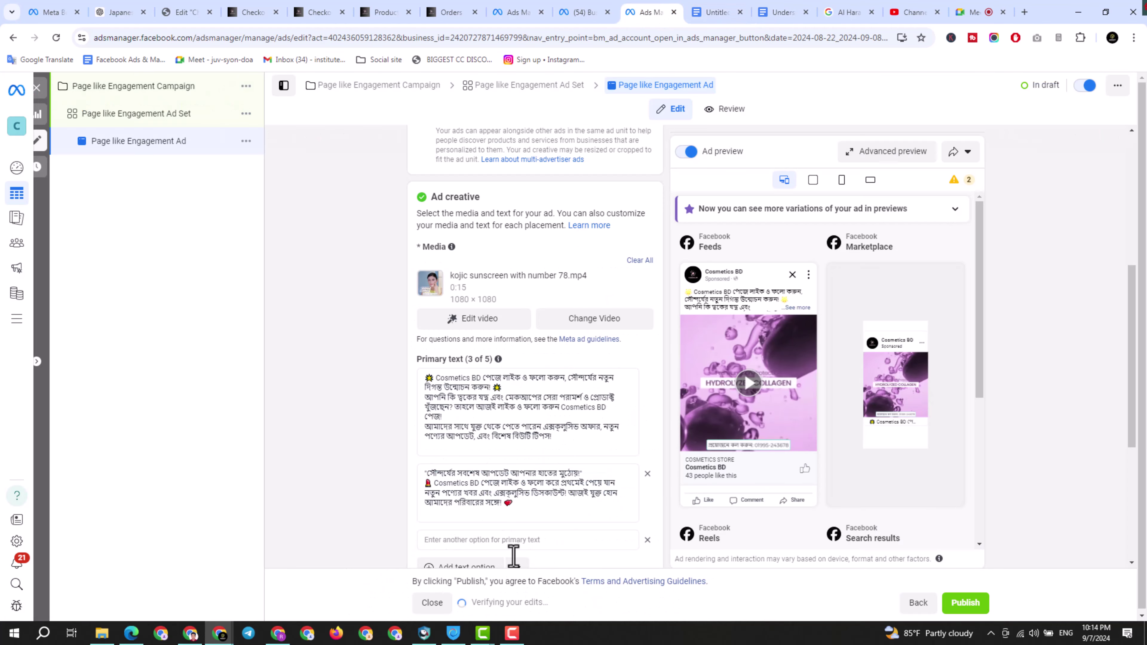
{"action": "left_click", "coordinate": [496, 540]}
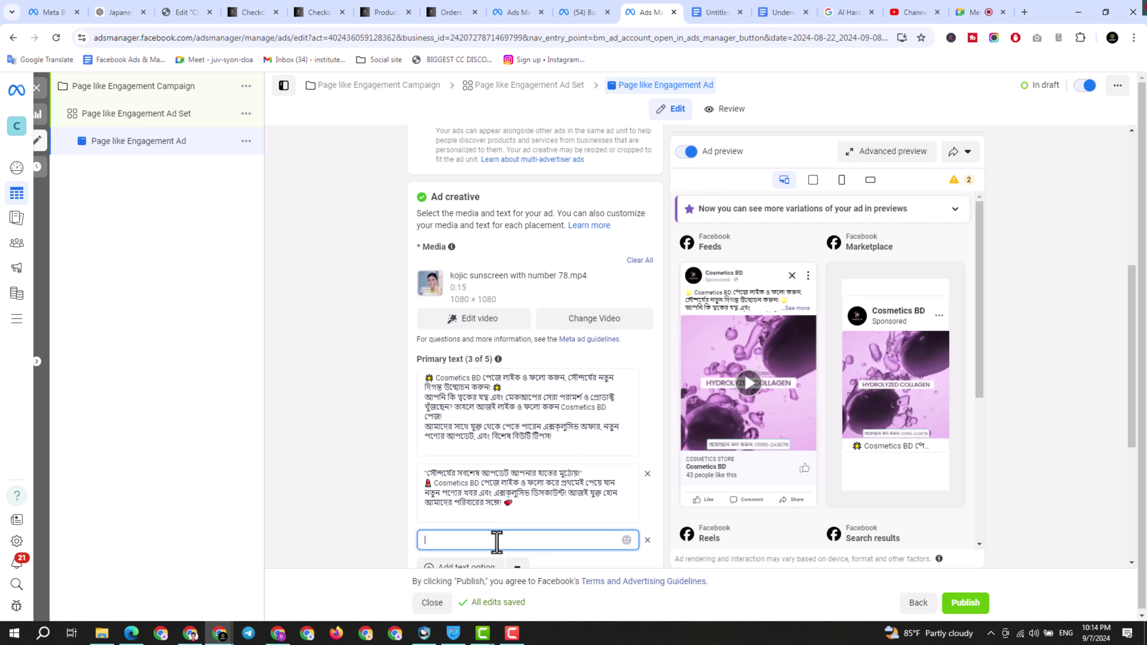
{"action": "key", "text": "ctrl+v"}
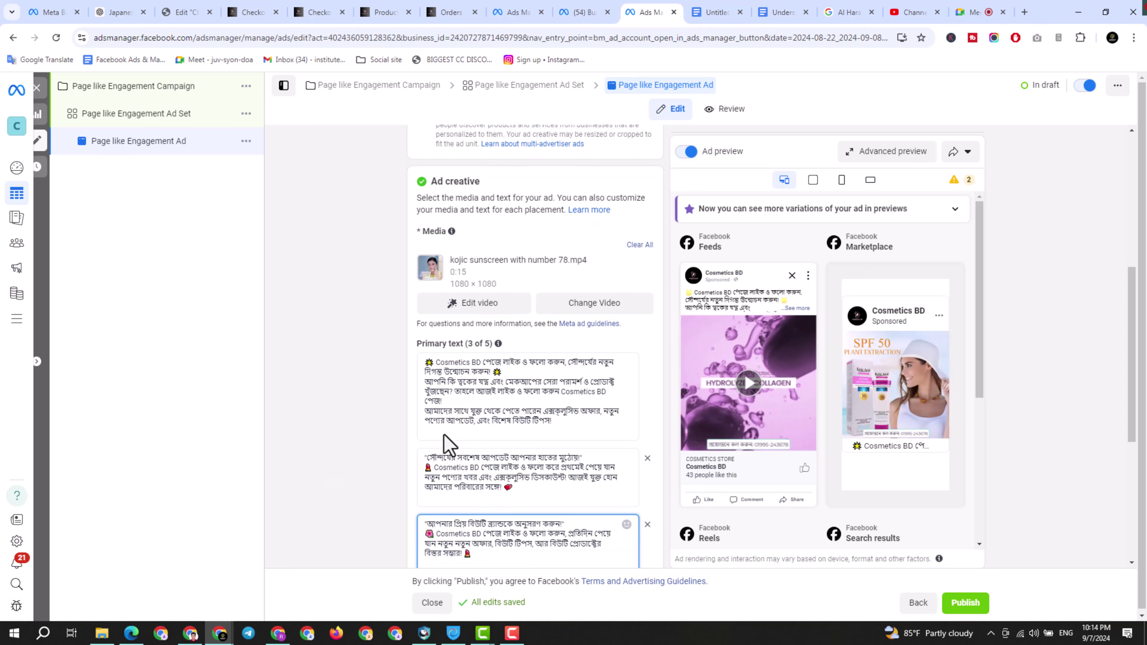
Add a fourth primary text option and fill it with ad copy 6 from the Google Docs document
{"action": "scroll", "coordinate": [506, 429], "scroll_direction": "down", "scroll_amount": 5}
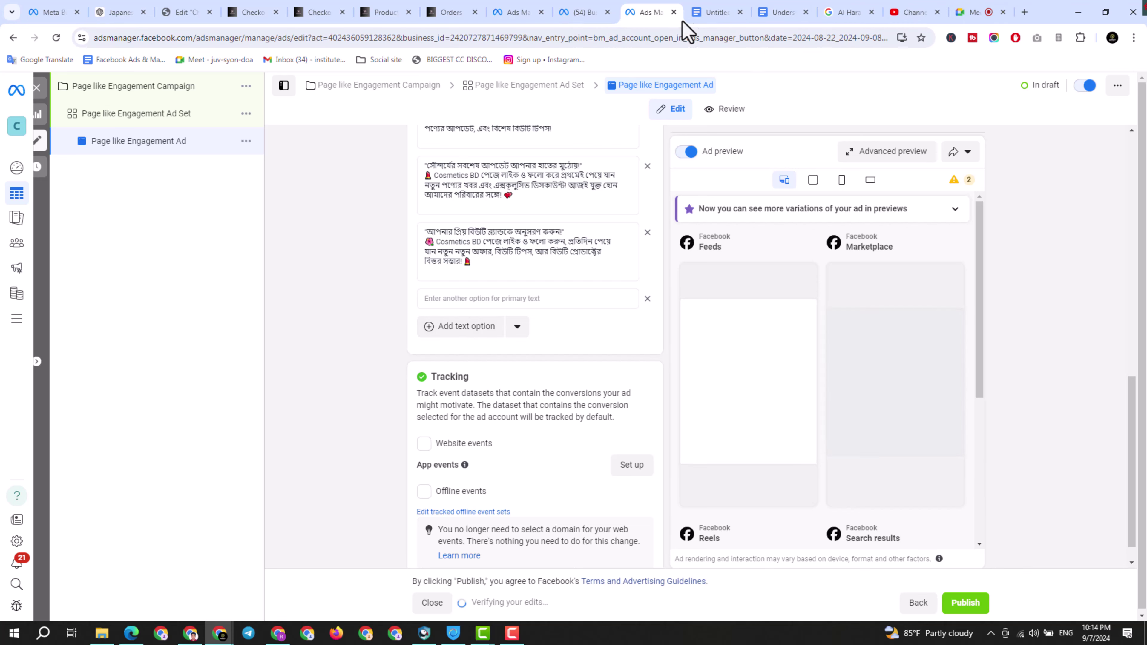
{"action": "left_click", "coordinate": [719, 13]}
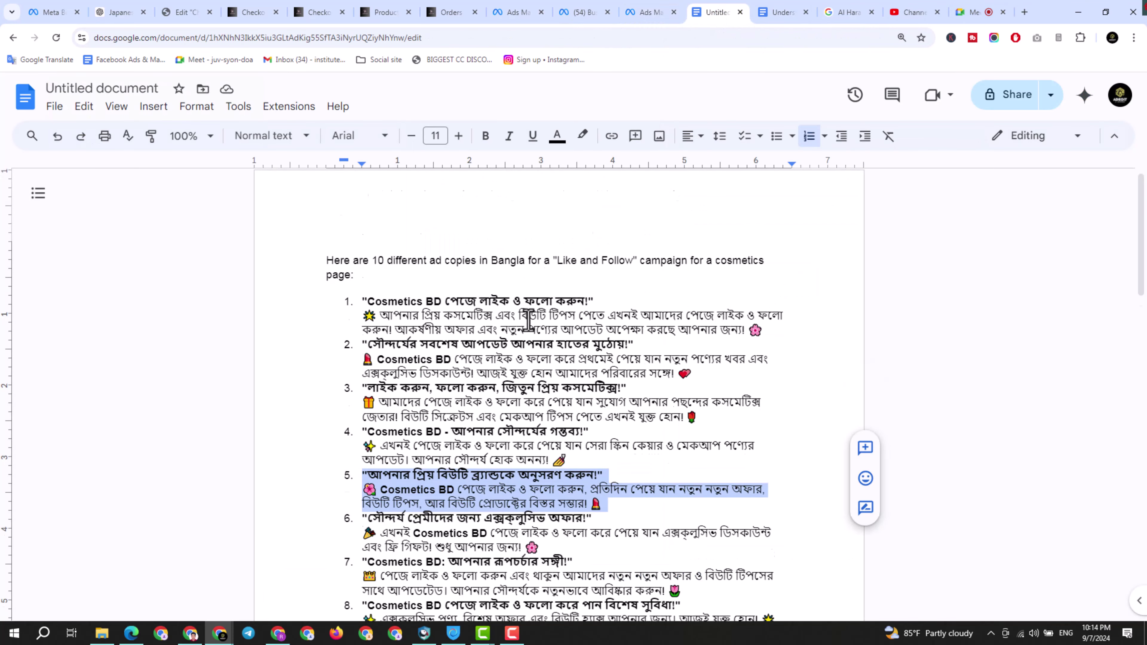
{"action": "scroll", "coordinate": [529, 318], "scroll_direction": "down", "scroll_amount": 3}
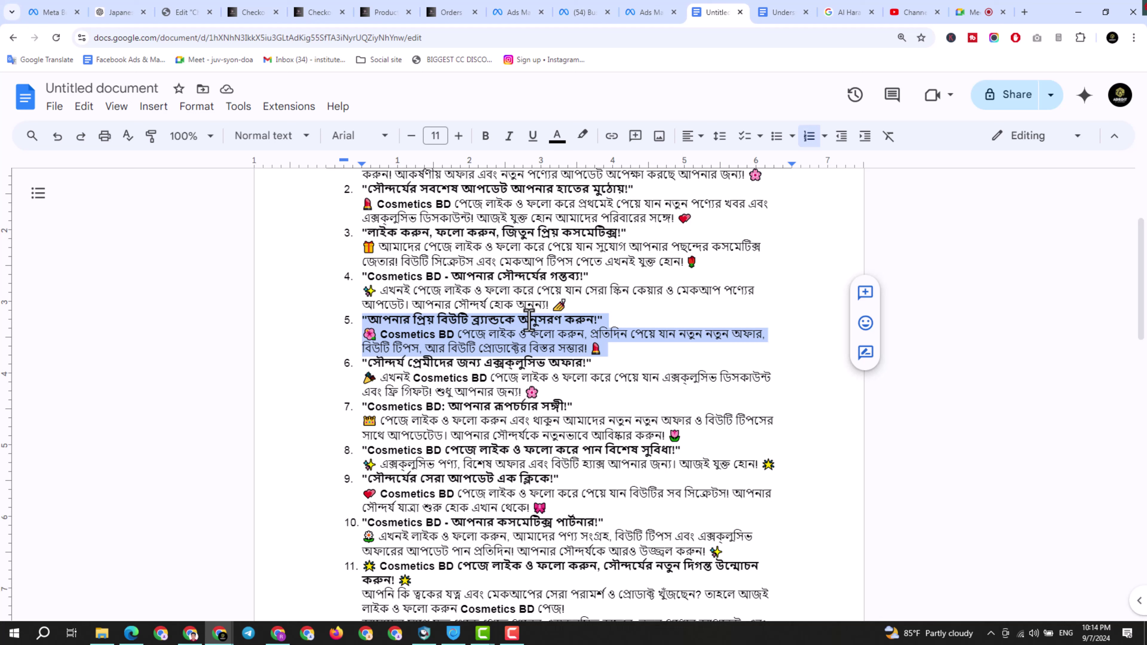
{"action": "left_click", "coordinate": [363, 368]}
{"action": "left_click_drag", "start_coordinate": [363, 368], "coordinate": [572, 394]}
{"action": "key", "text": "ctrl+c"}
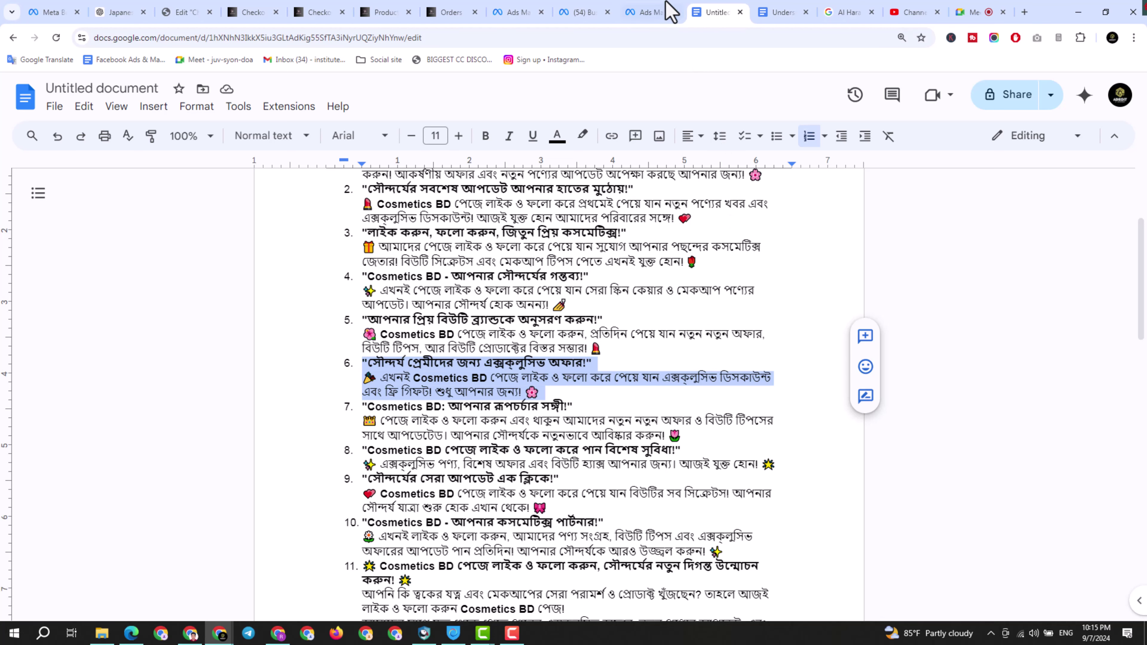
{"action": "left_click", "coordinate": [655, 12]}
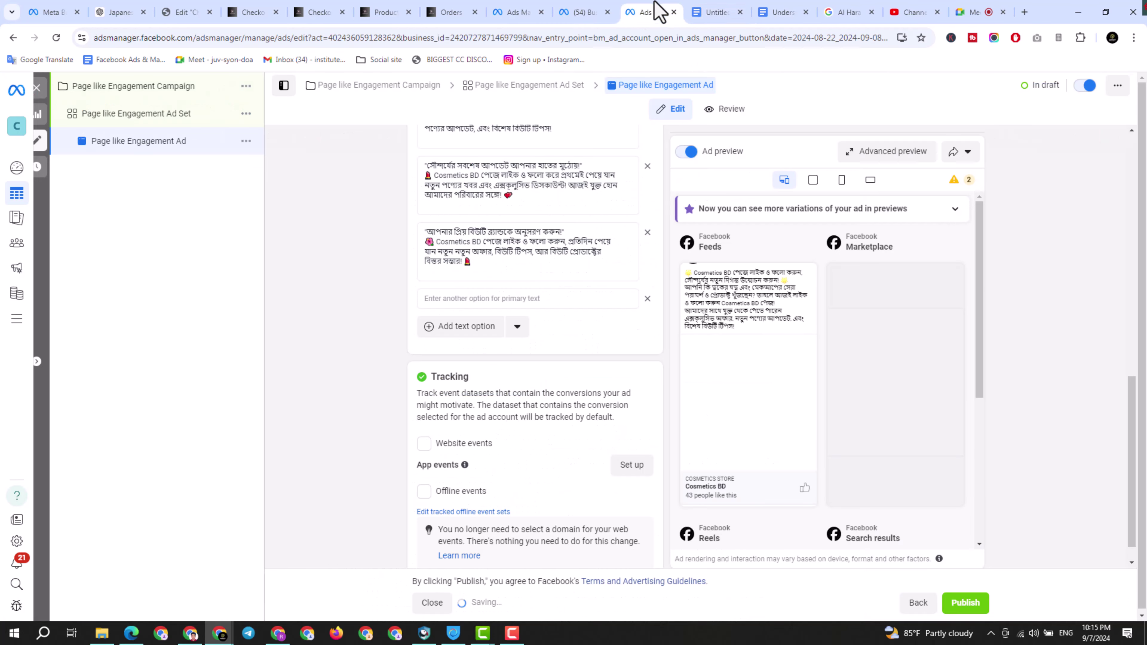
{"action": "left_click", "coordinate": [492, 298]}
{"action": "key", "text": "ctrl+v"}
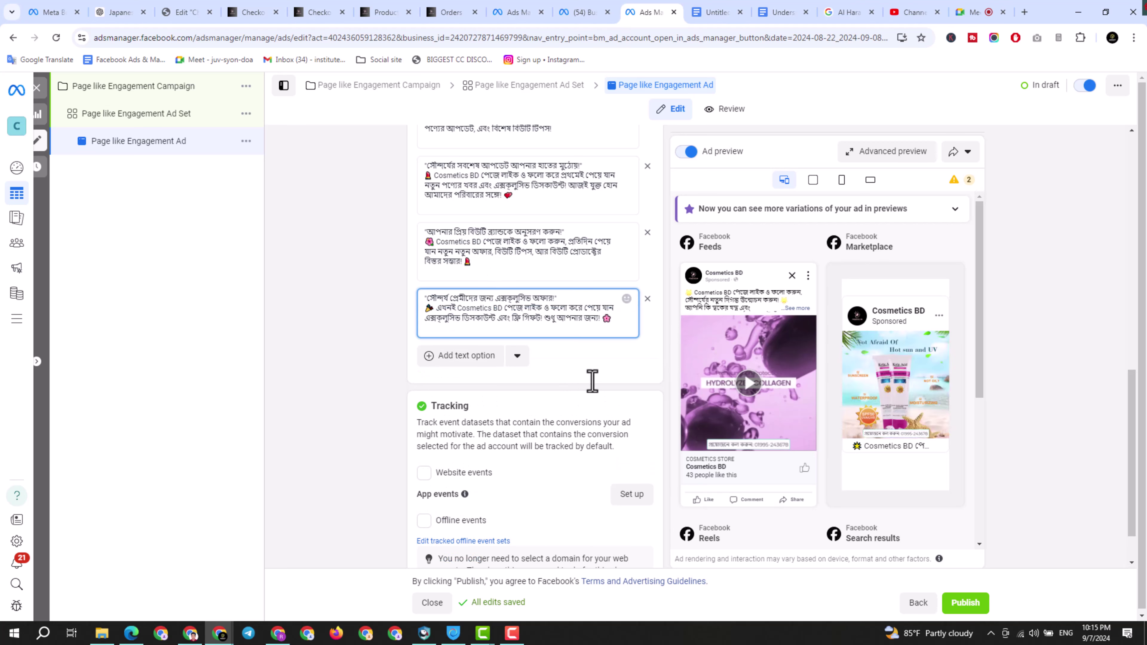
{"action": "left_click", "coordinate": [597, 370]}
Review the ad's primary text options, tracking, identity and ad setup sections
{"action": "scroll", "coordinate": [504, 367], "scroll_direction": "down", "scroll_amount": 2}
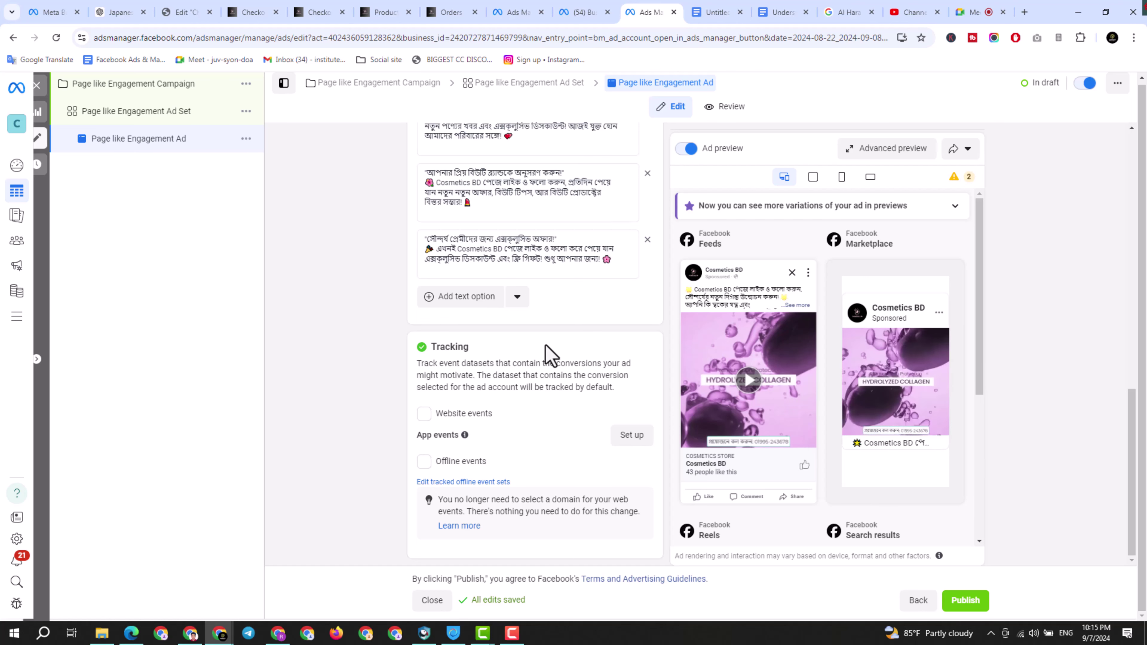
{"action": "scroll", "coordinate": [546, 354], "scroll_direction": "up", "scroll_amount": 7}
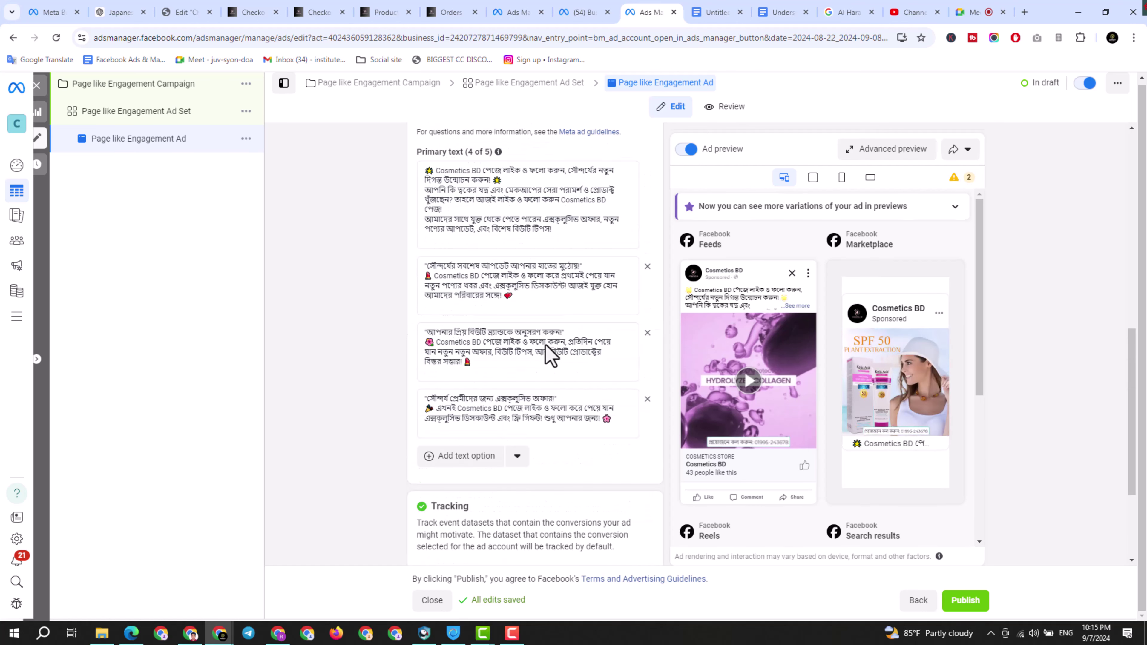
{"action": "scroll", "coordinate": [546, 345], "scroll_direction": "up", "scroll_amount": 8}
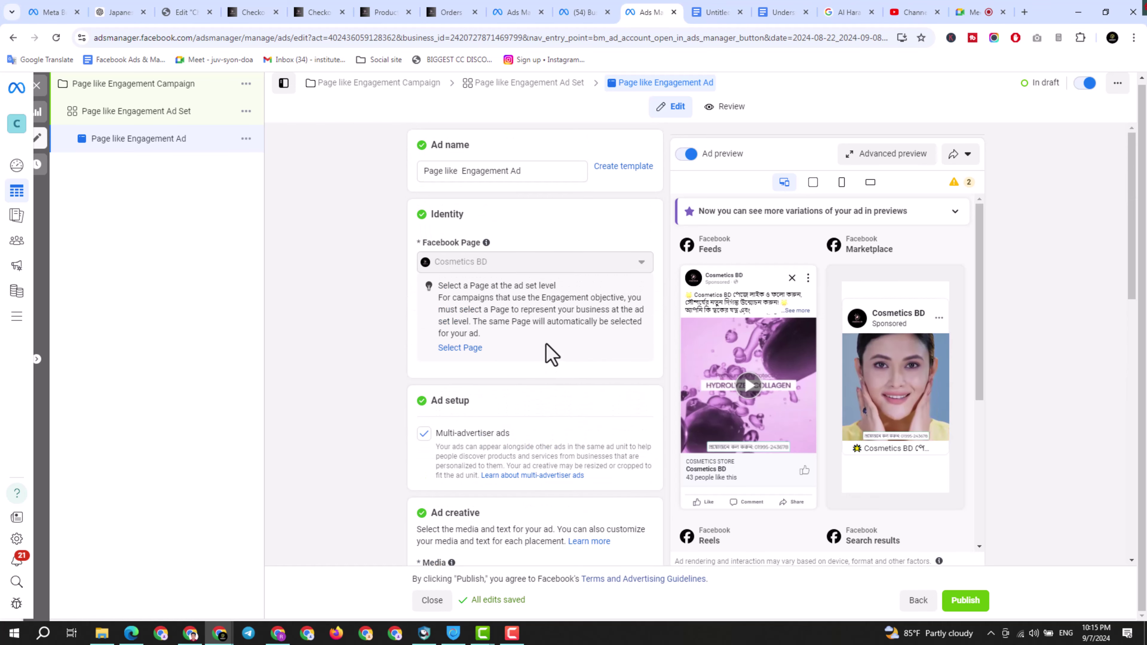
{"action": "left_click", "coordinate": [513, 632]}
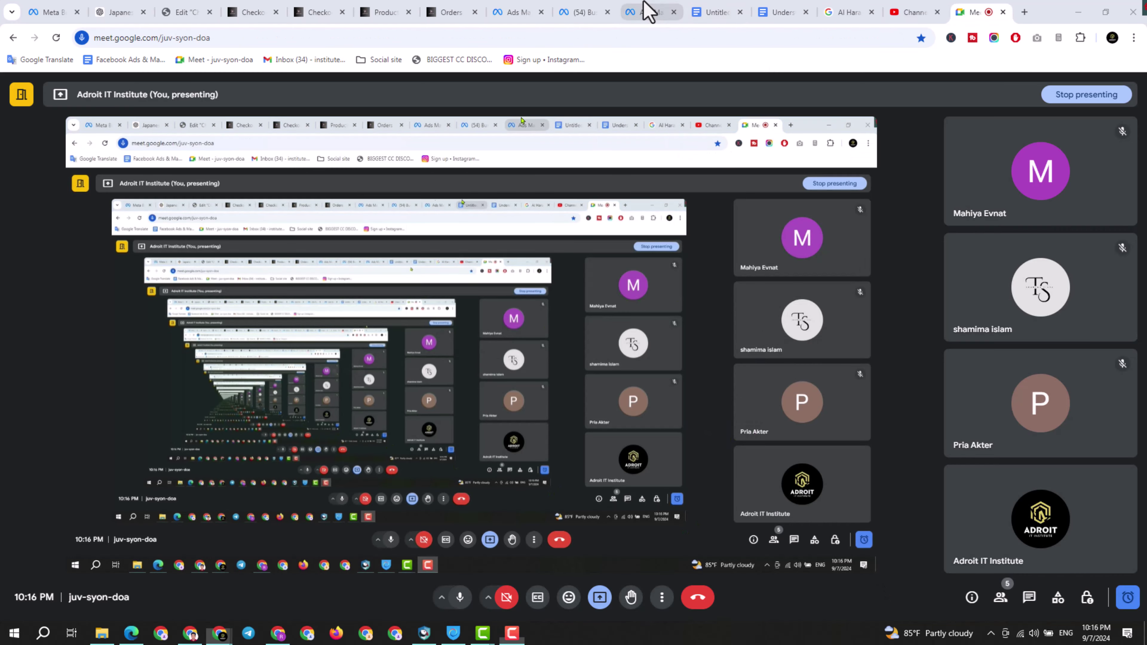
{"action": "left_click", "coordinate": [648, 11]}
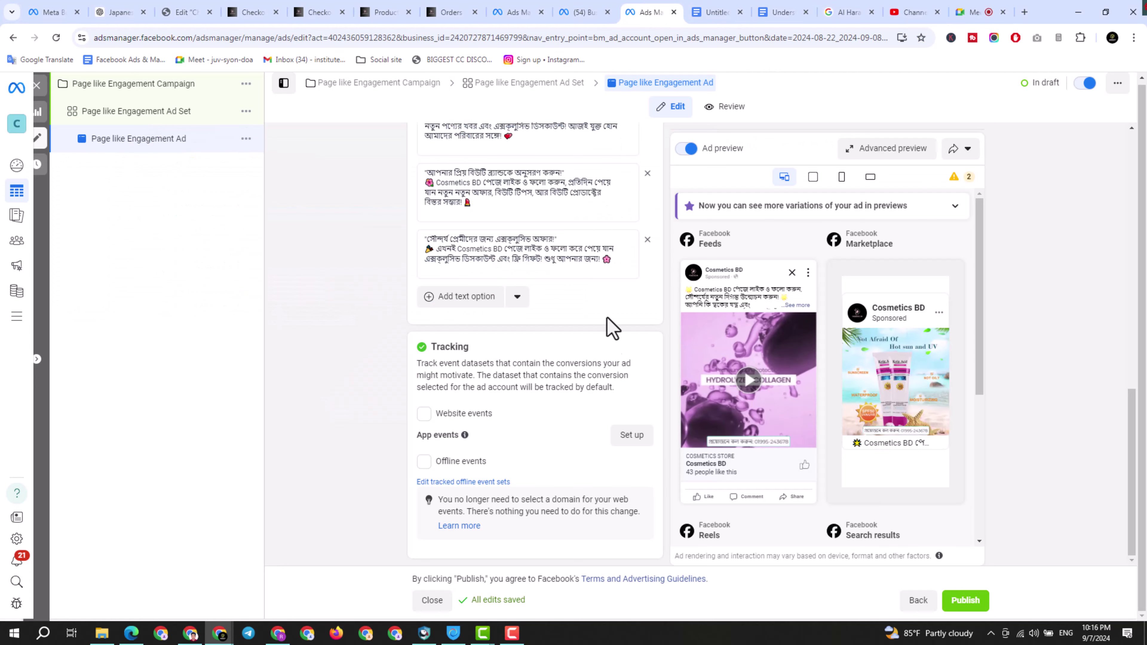
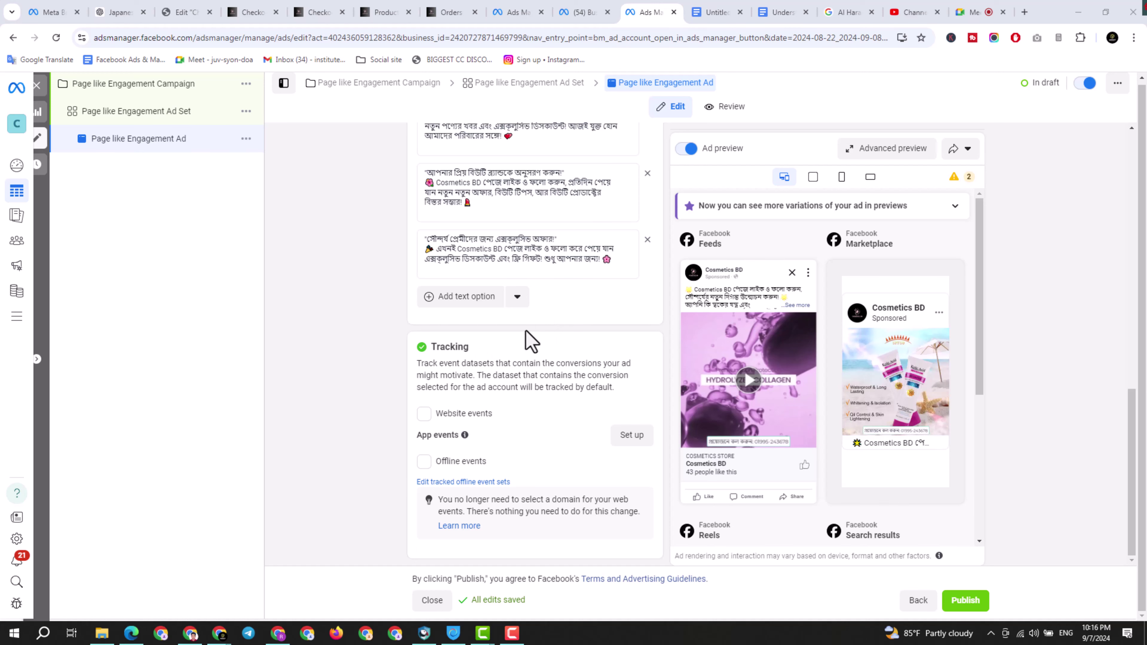
Review the list of 11 Bangla call-to-actions in the Google Docs document and return to Ads Manager
{"action": "left_click", "coordinate": [732, 13]}
{"action": "scroll", "coordinate": [558, 340], "scroll_direction": "down", "scroll_amount": 10}
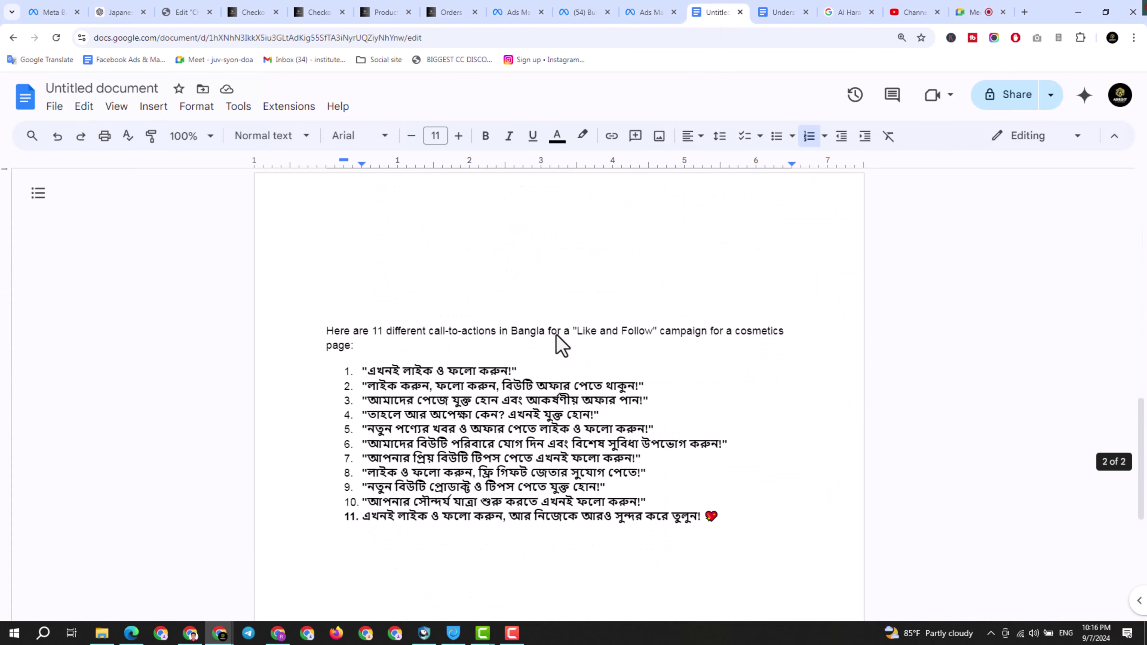
{"action": "left_click_drag", "start_coordinate": [345, 377], "coordinate": [724, 521]}
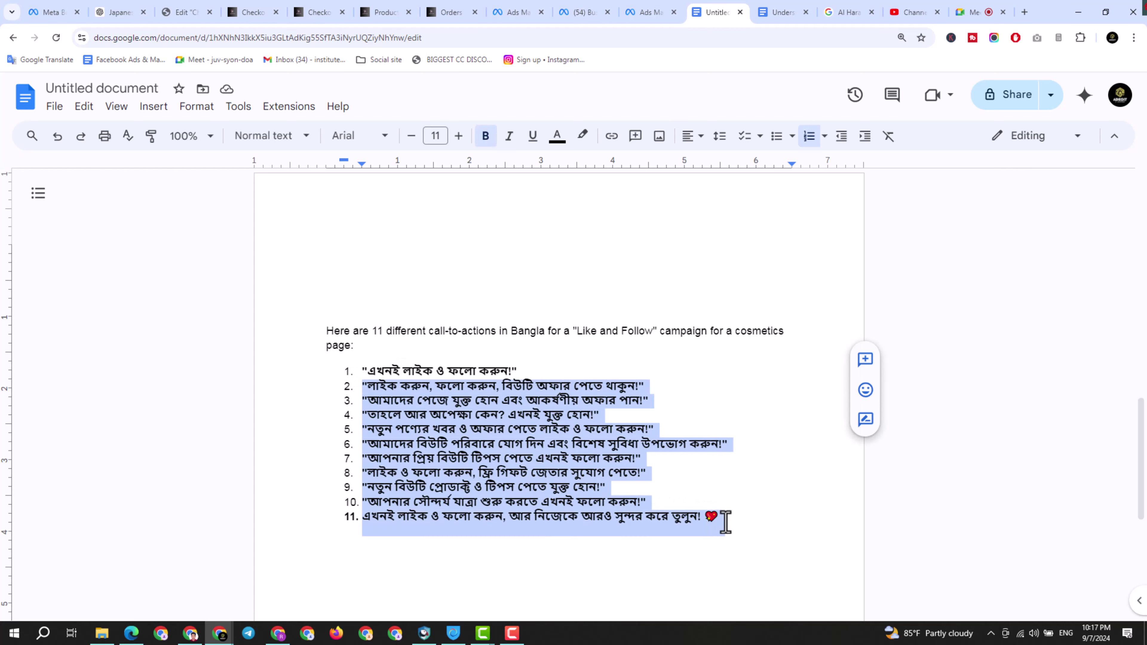
{"action": "left_click", "coordinate": [458, 452]}
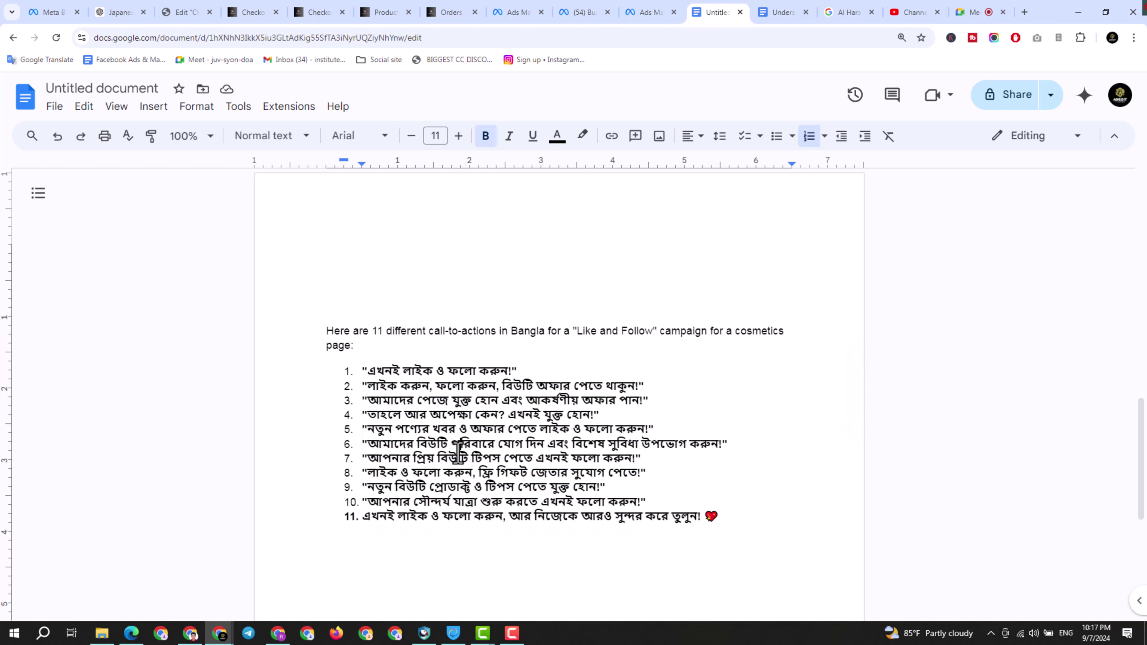
{"action": "left_click", "coordinate": [668, 12]}
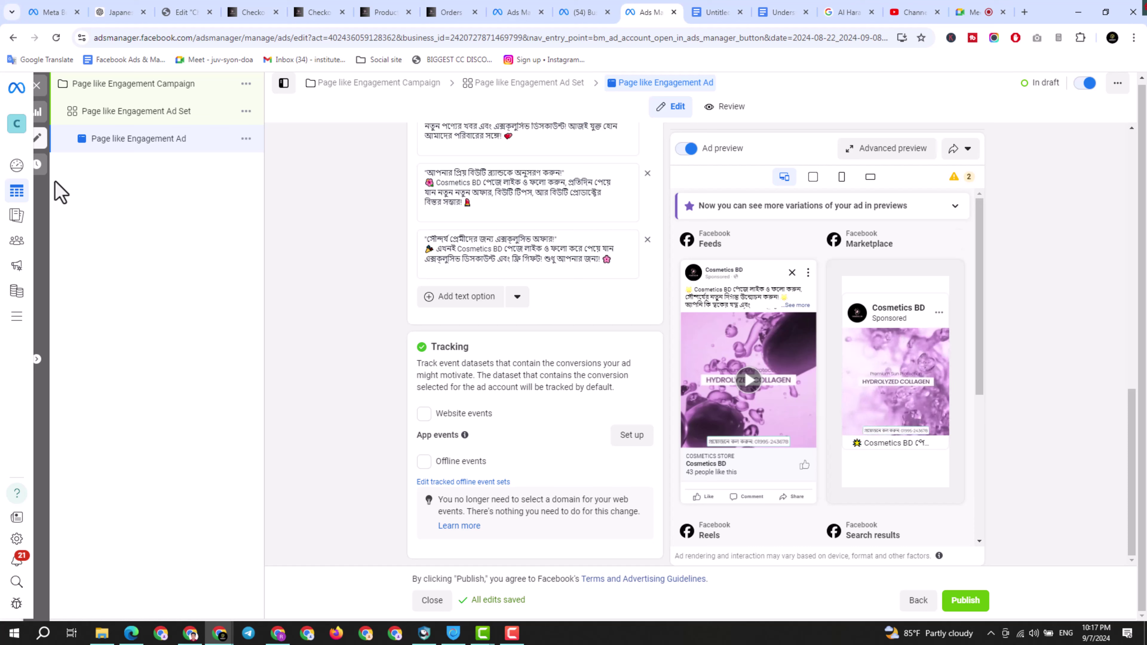
Quick-duplicate the Page like Engagement Ad Set together with its ad
{"action": "left_click", "coordinate": [121, 113]}
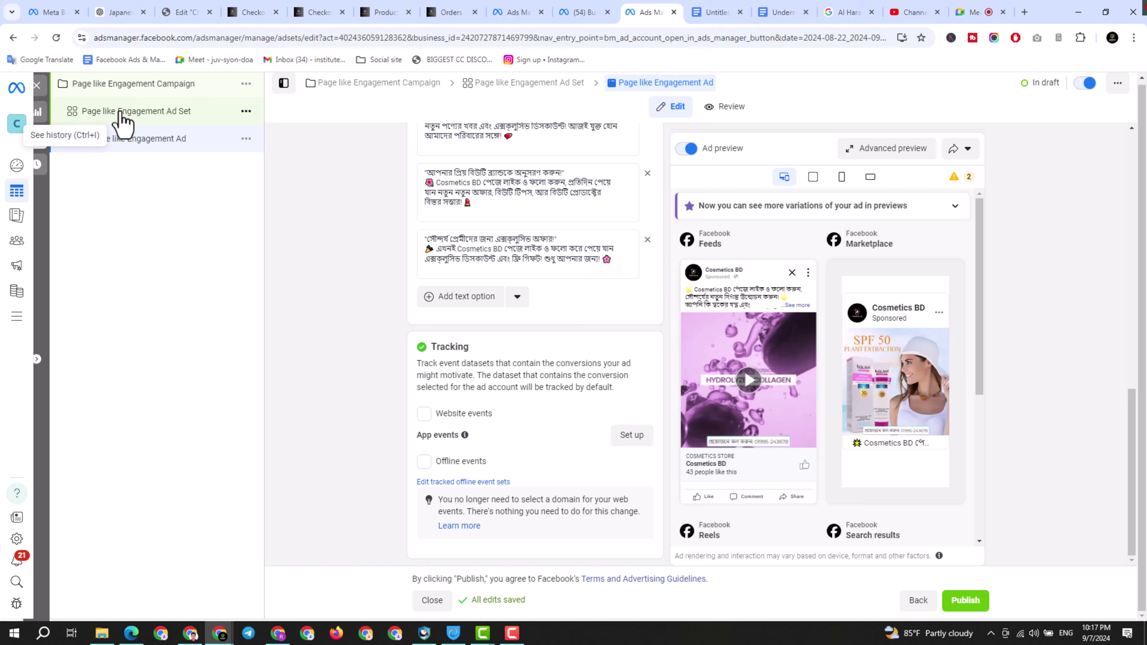
{"action": "left_click", "coordinate": [246, 113]}
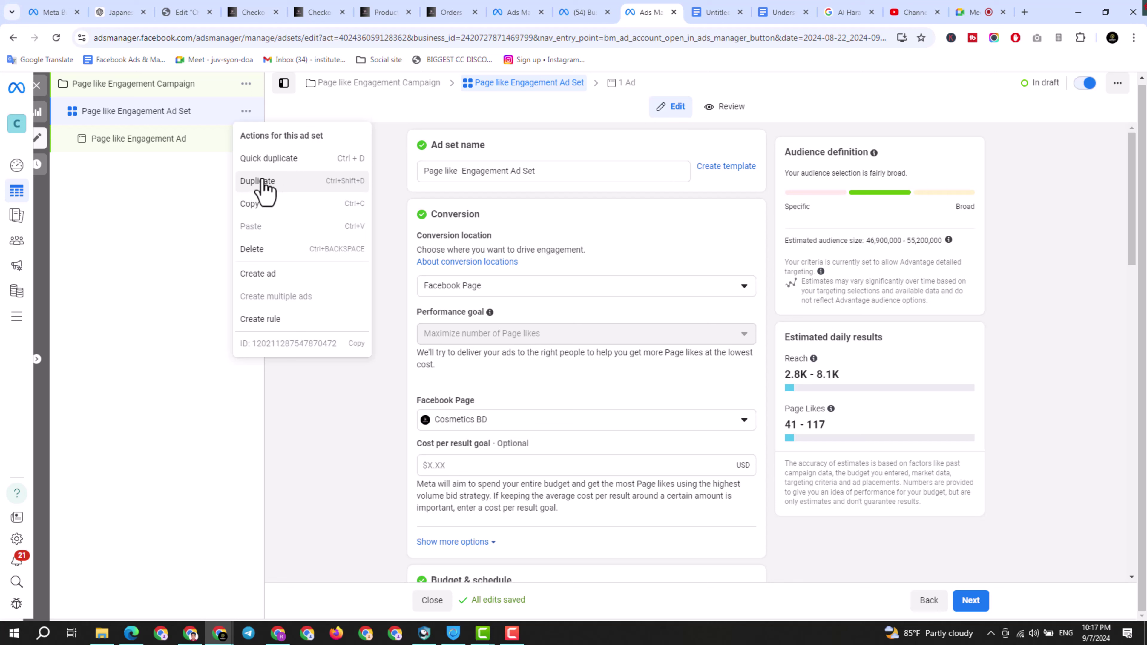
{"action": "left_click", "coordinate": [283, 159]}
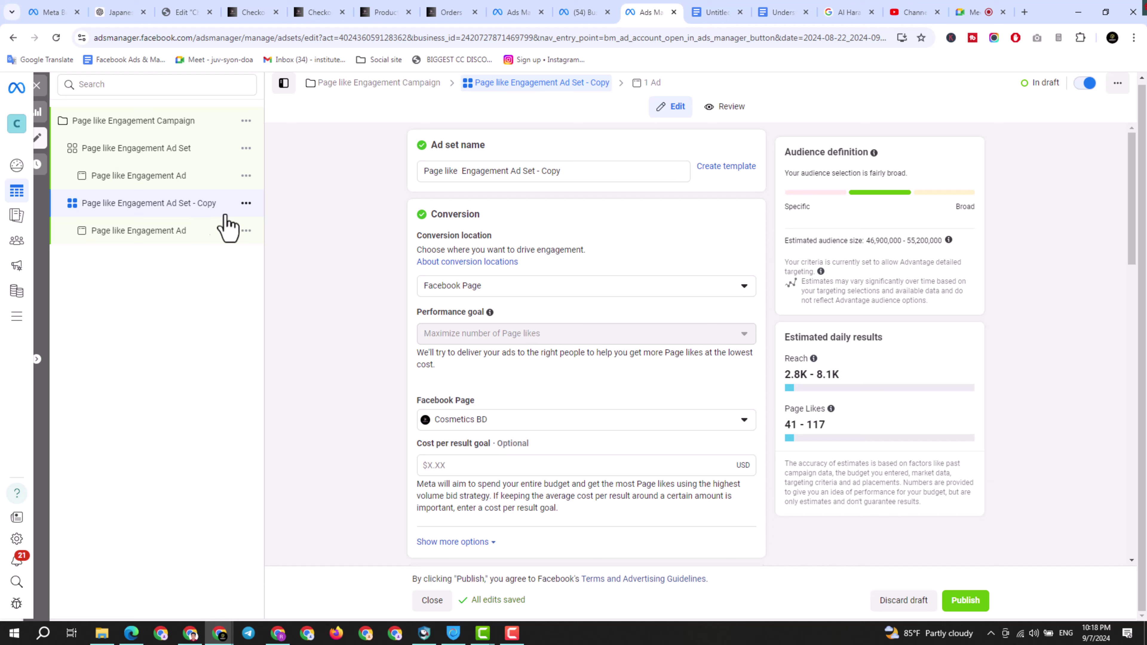
Rename the duplicated ad set as "Page like with audience Engagement Ad Set - Copy"
{"action": "left_click", "coordinate": [551, 171]}
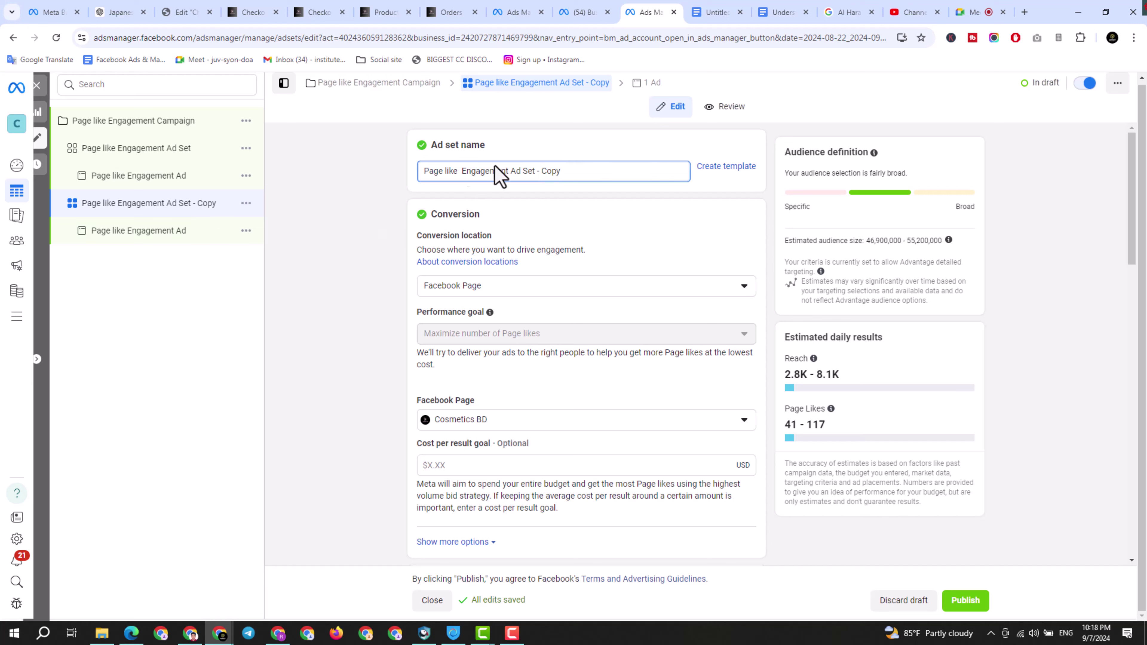
{"action": "left_click", "coordinate": [458, 172]}
{"action": "type", "text": "with "}
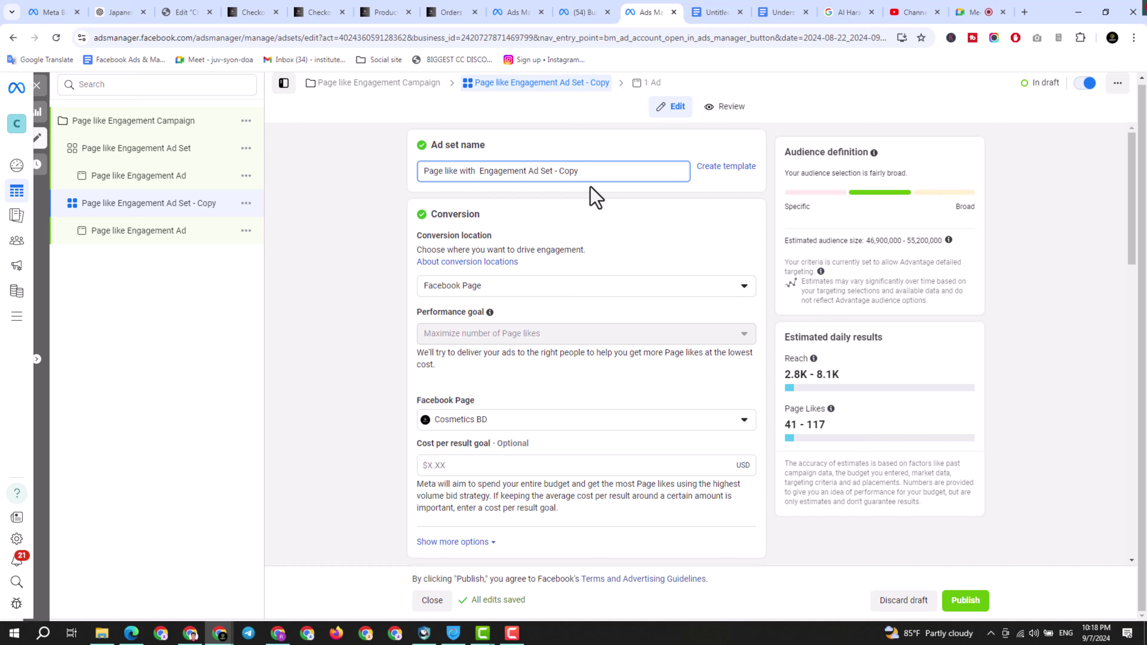
{"action": "type", "text": "audience"}
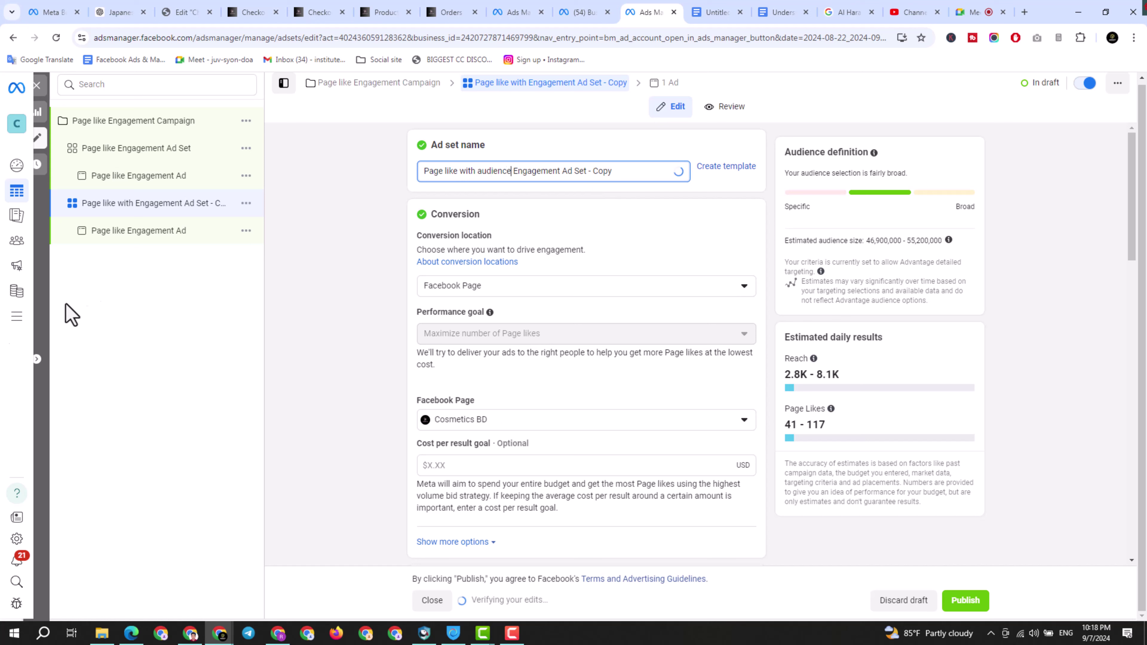
Rename the ad inside the duplicated ad set as "Page like with audience Engagement Ad"
{"action": "left_click", "coordinate": [127, 236]}
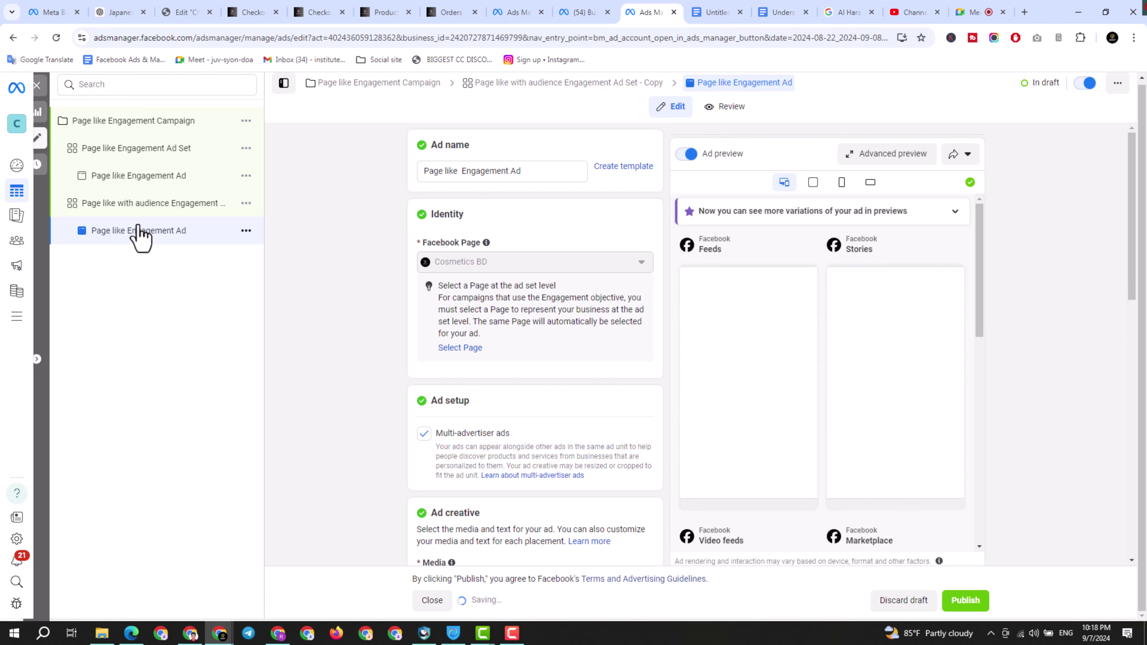
{"action": "left_click", "coordinate": [462, 171]}
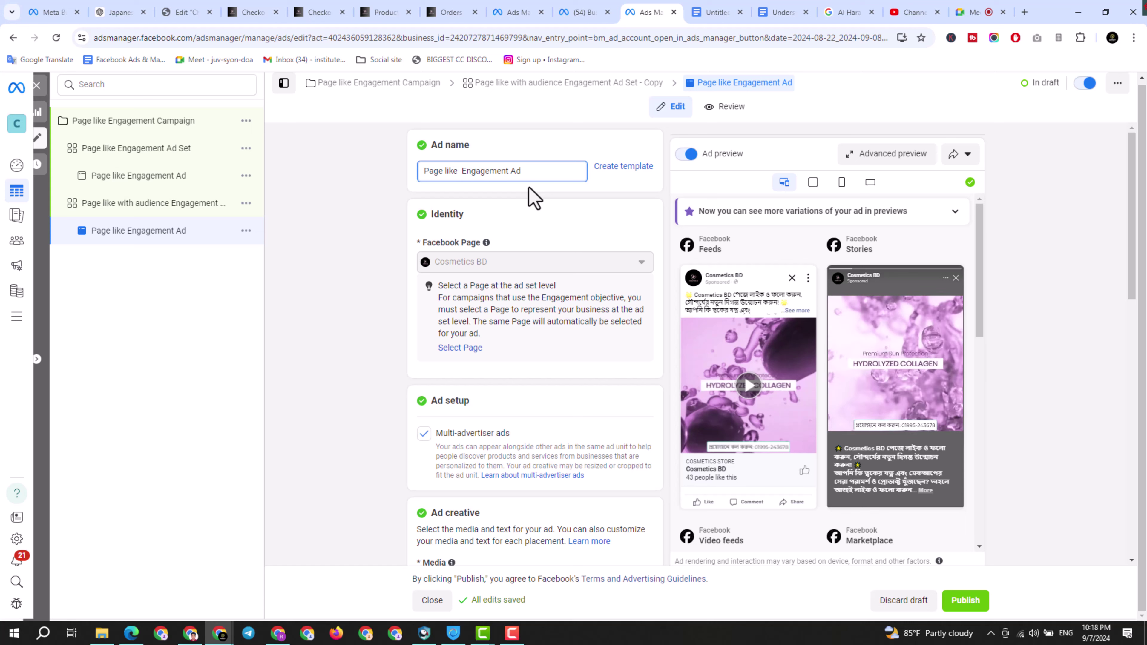
{"action": "type", "text": "with aud"}
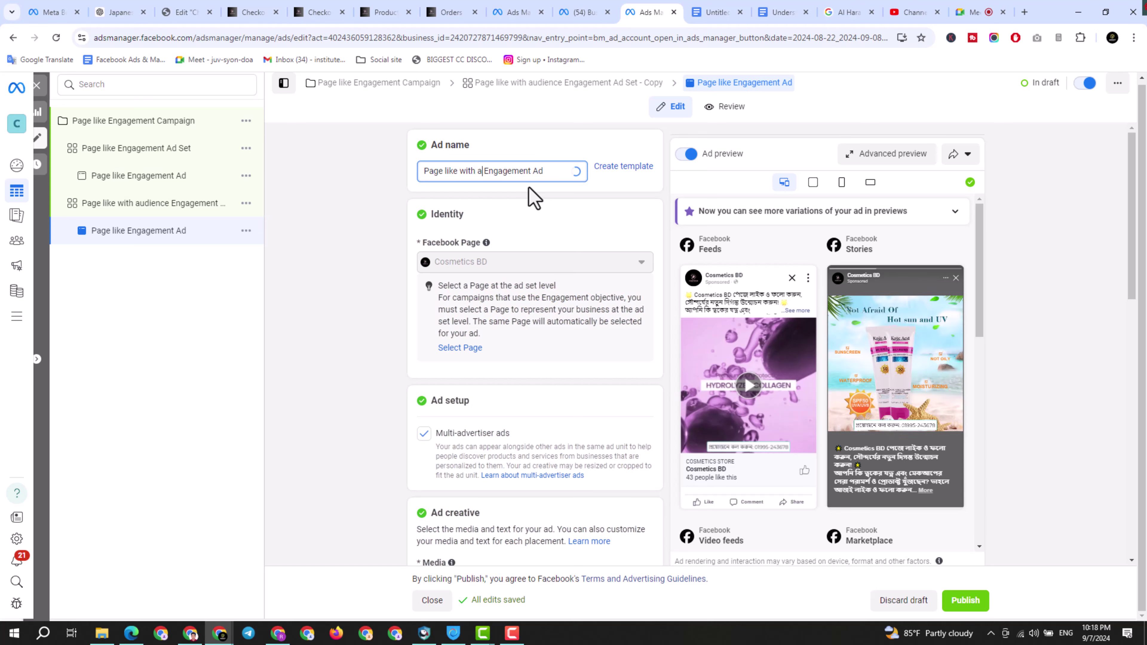
{"action": "type", "text": "ience"}
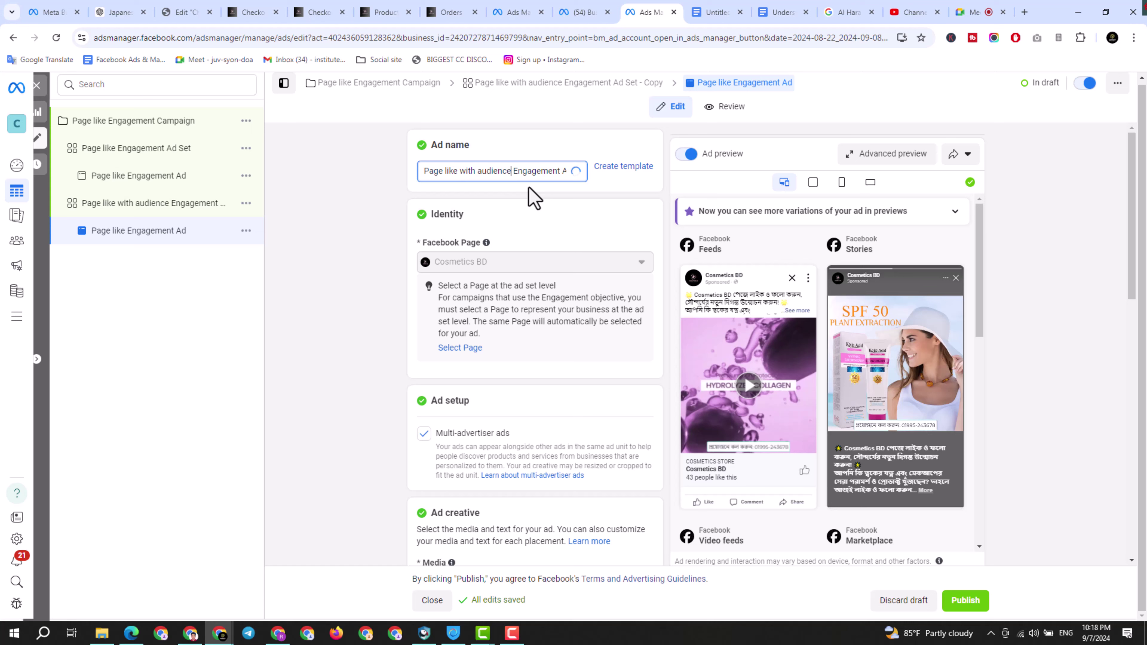
Examine the duplicated ad set's budget, start date and time, and its expanded audience controls
{"action": "left_click", "coordinate": [204, 207]}
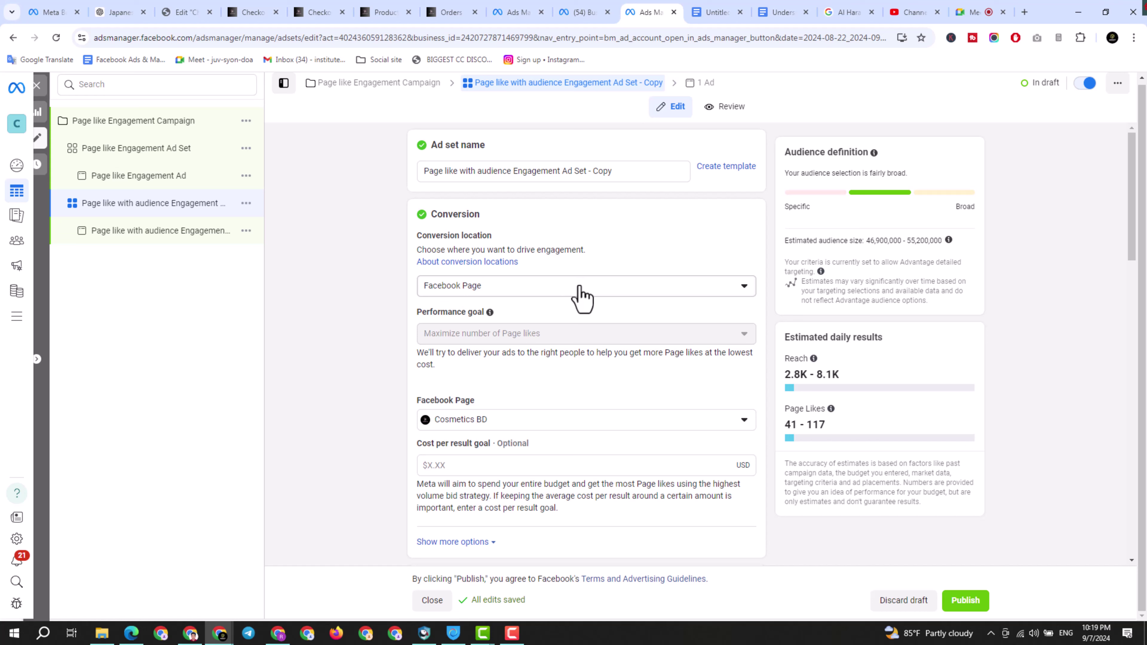
{"action": "scroll", "coordinate": [573, 293], "scroll_direction": "down", "scroll_amount": 6}
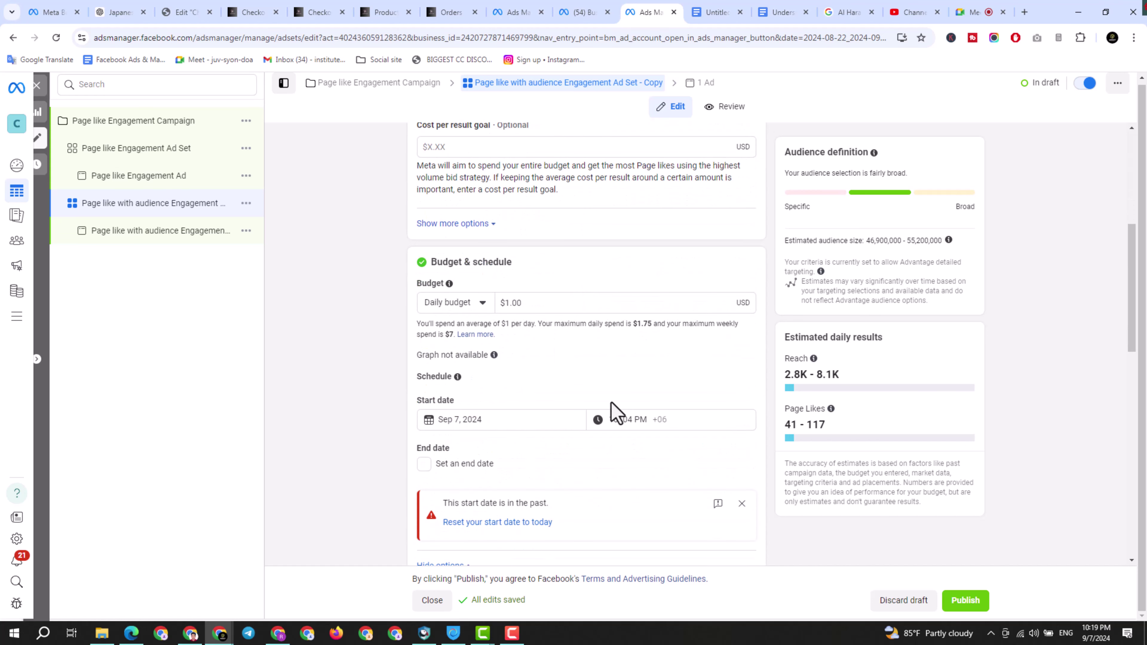
{"action": "scroll", "coordinate": [615, 409], "scroll_direction": "down", "scroll_amount": 3}
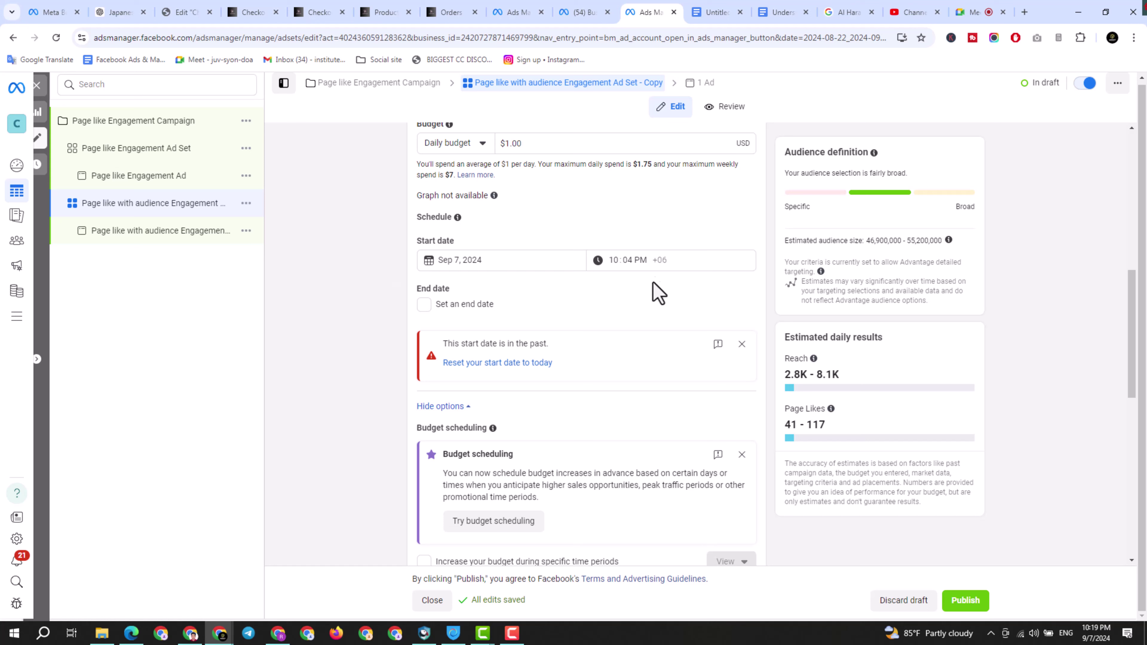
{"action": "left_click", "coordinate": [609, 262]}
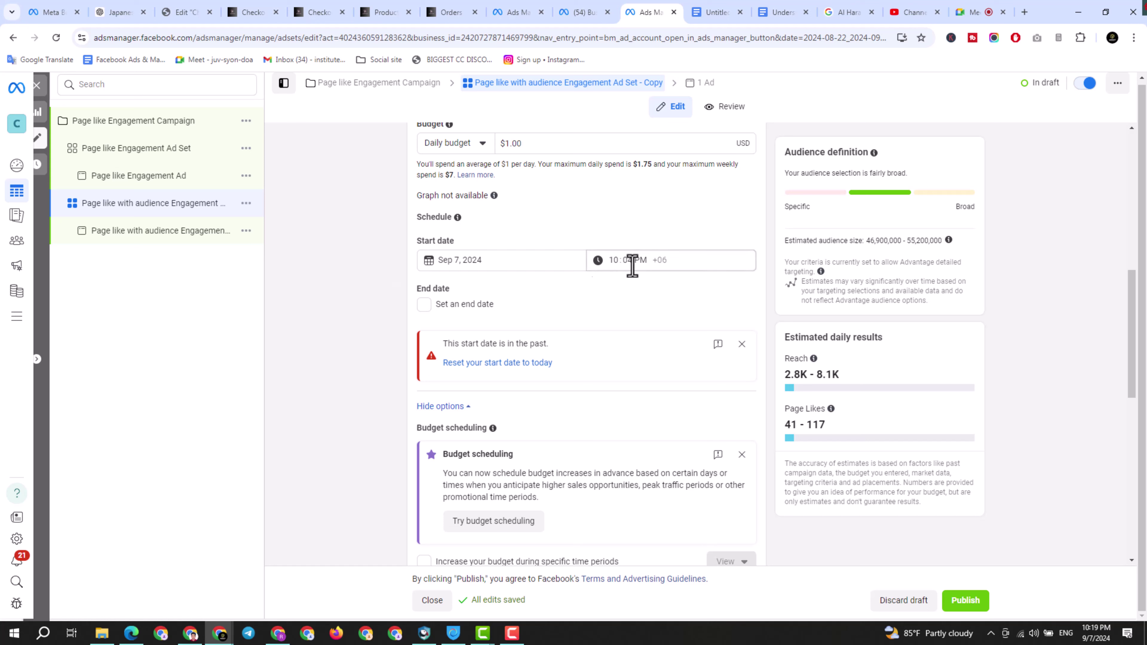
{"action": "mouse_move", "coordinate": [1096, 635]}
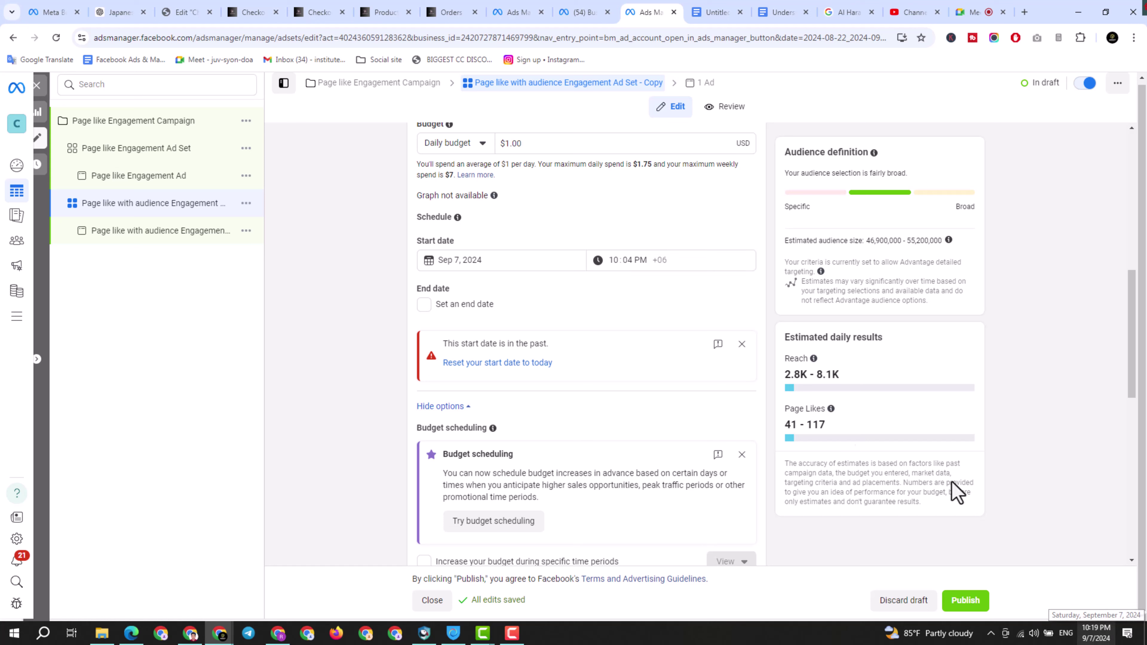
{"action": "scroll", "coordinate": [628, 330], "scroll_direction": "down", "scroll_amount": 10}
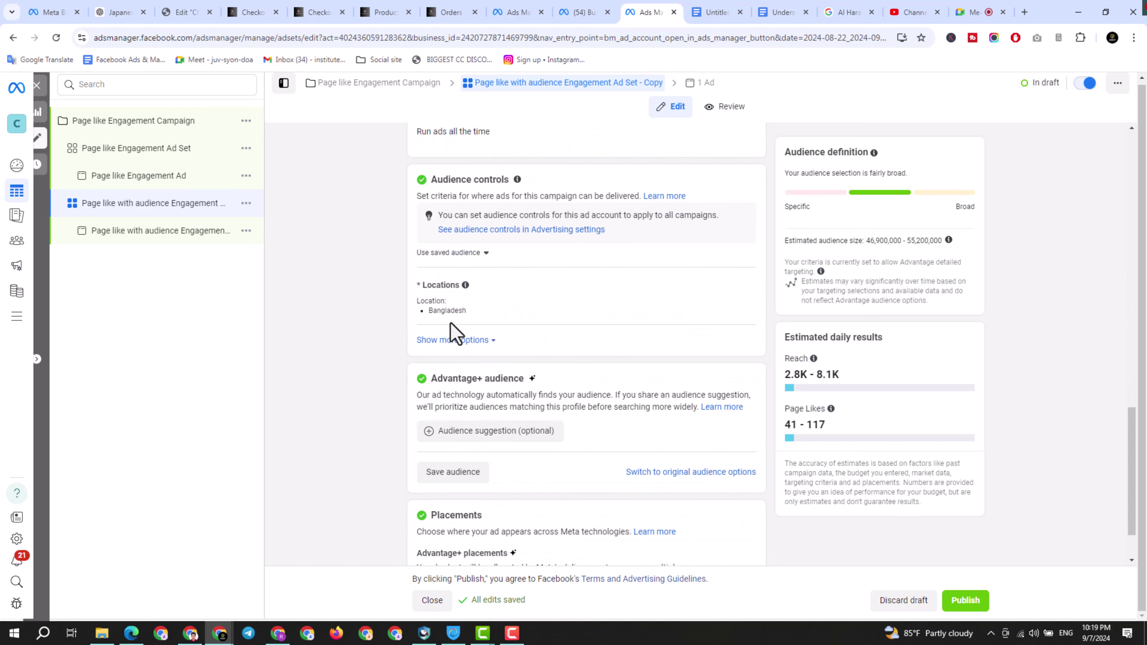
{"action": "left_click", "coordinate": [452, 341]}
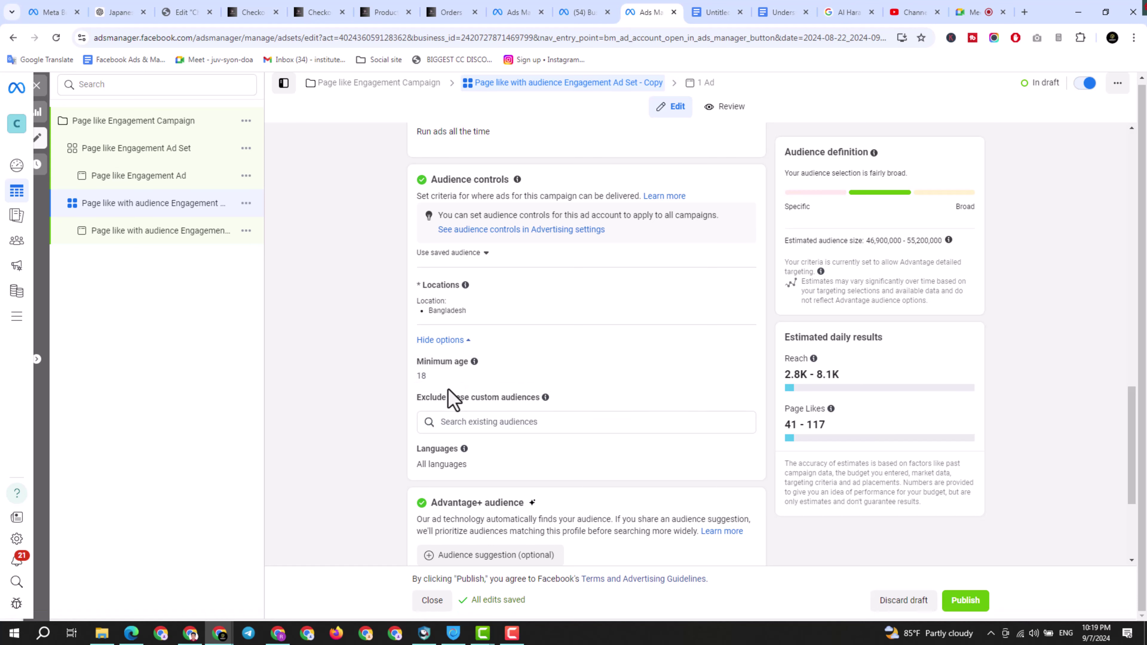
{"action": "mouse_move", "coordinate": [464, 448]}
{"action": "scroll", "coordinate": [442, 465], "scroll_direction": "down", "scroll_amount": 3}
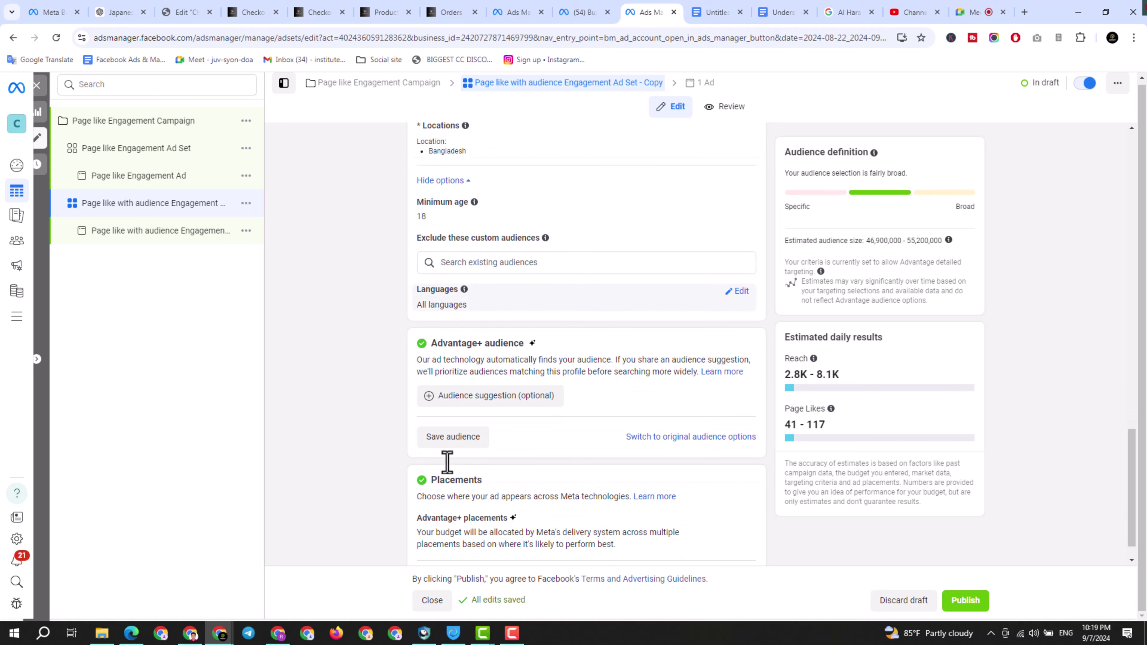
Add an Advantage+ audience suggestion to the duplicated ad set and set its gender to Women
{"action": "left_click", "coordinate": [460, 406]}
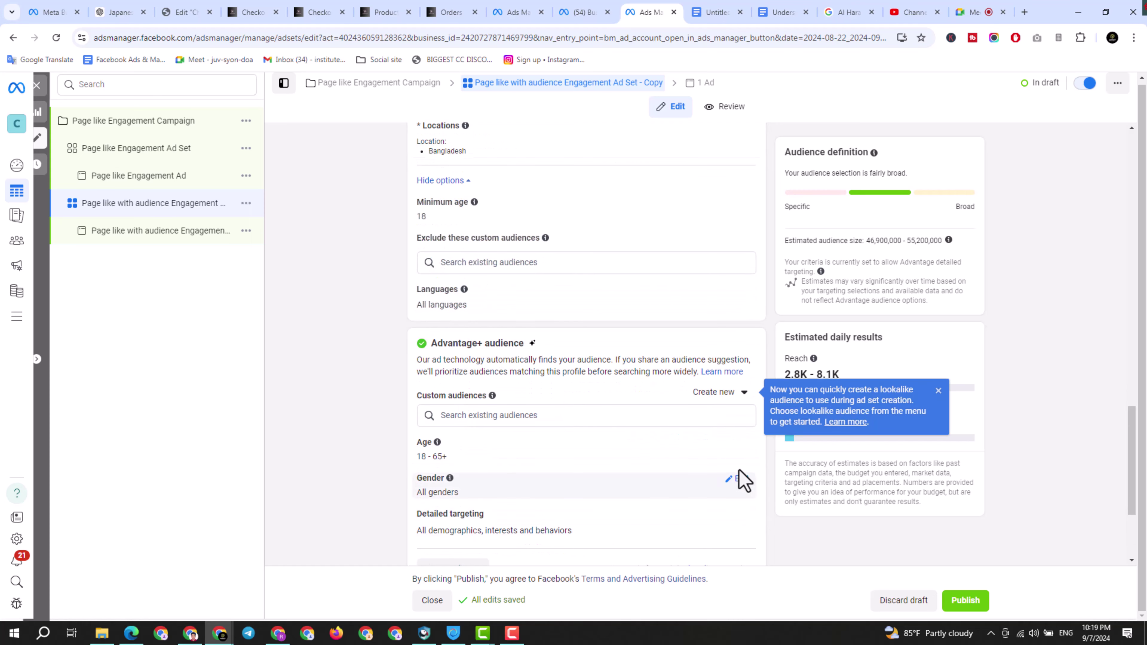
{"action": "left_click", "coordinate": [741, 480]}
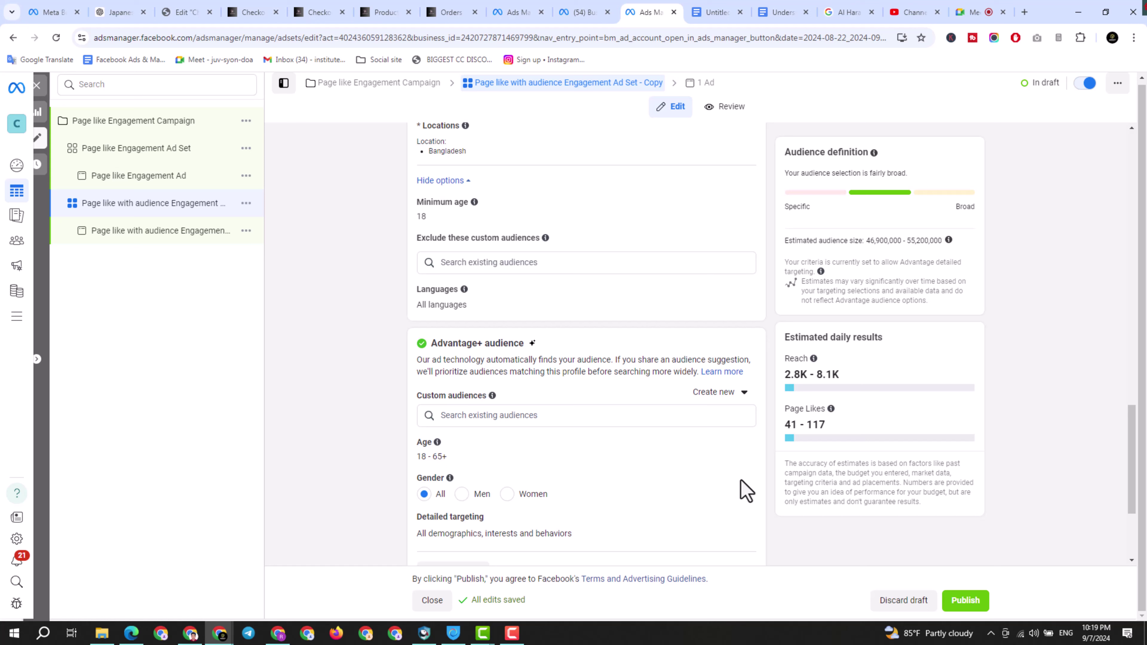
{"action": "left_click", "coordinate": [506, 494]}
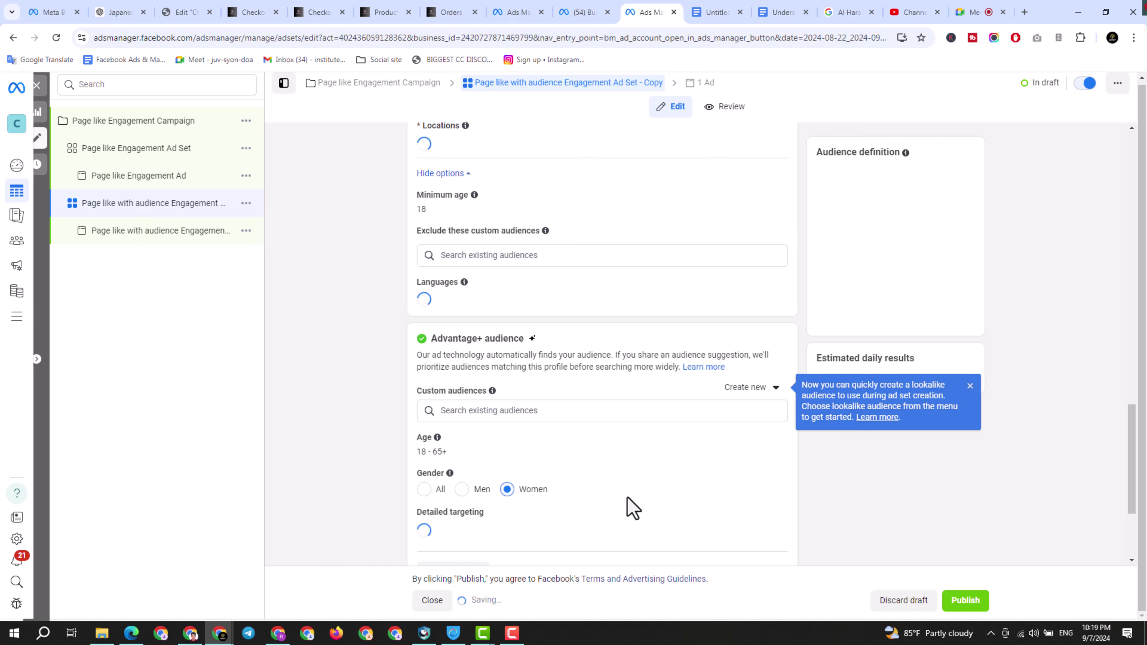
Set the maximum age of the Advantage+ audience suggestion to 50
{"action": "scroll", "coordinate": [650, 472], "scroll_direction": "down", "scroll_amount": 4}
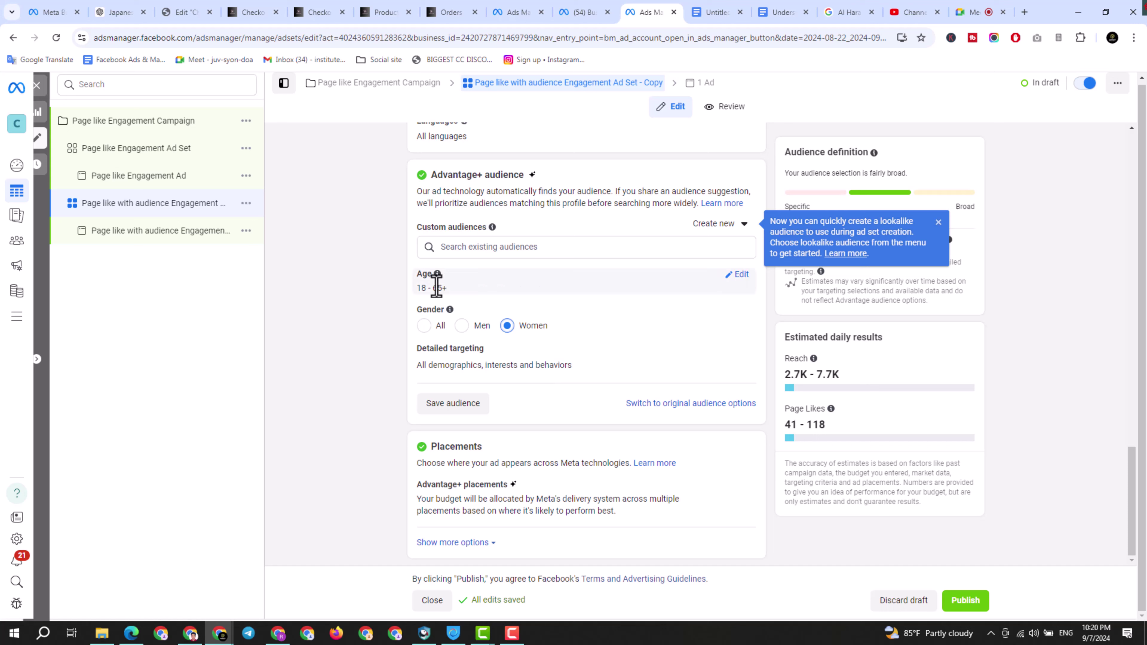
{"action": "left_click", "coordinate": [740, 275]}
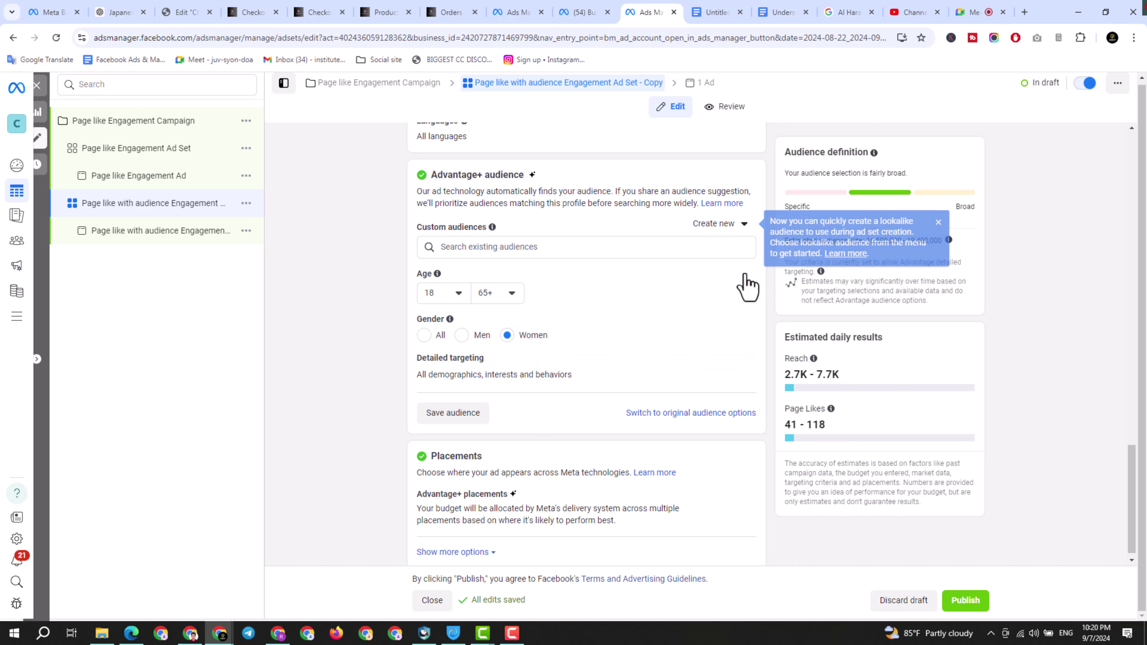
{"action": "left_click", "coordinate": [510, 294]}
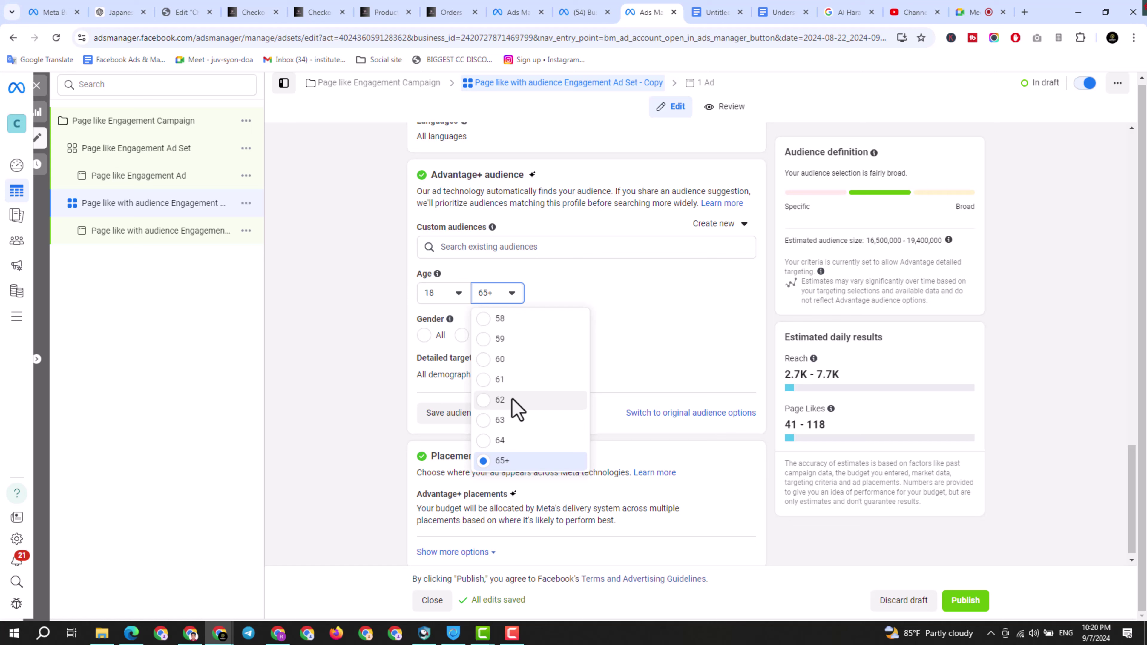
{"action": "scroll", "coordinate": [511, 399], "scroll_direction": "up", "scroll_amount": 3}
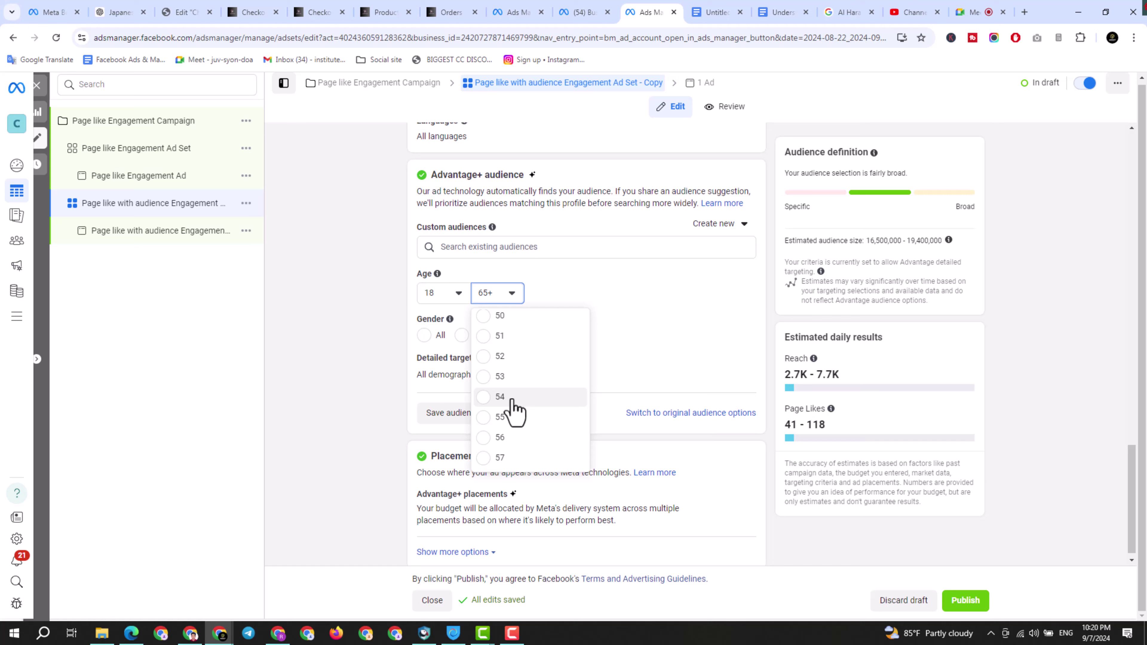
{"action": "left_click", "coordinate": [483, 316]}
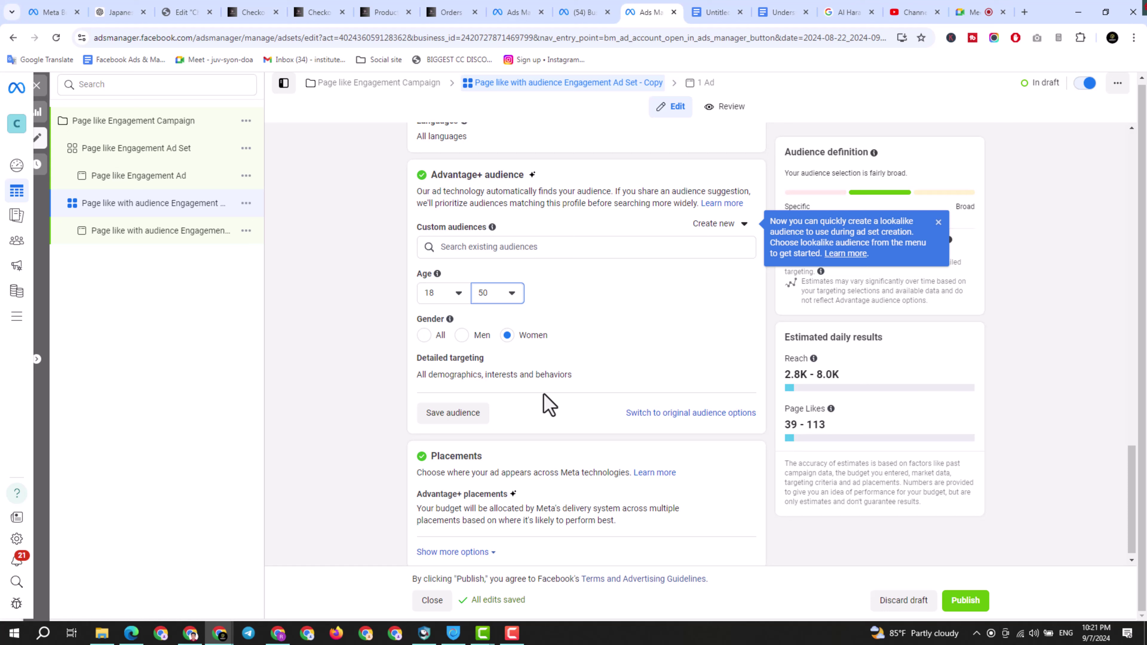
Review the duplicated ad set's placements and its ad's preview, setup, video, primary text options and tracking
{"action": "scroll", "coordinate": [546, 405], "scroll_direction": "down", "scroll_amount": 1}
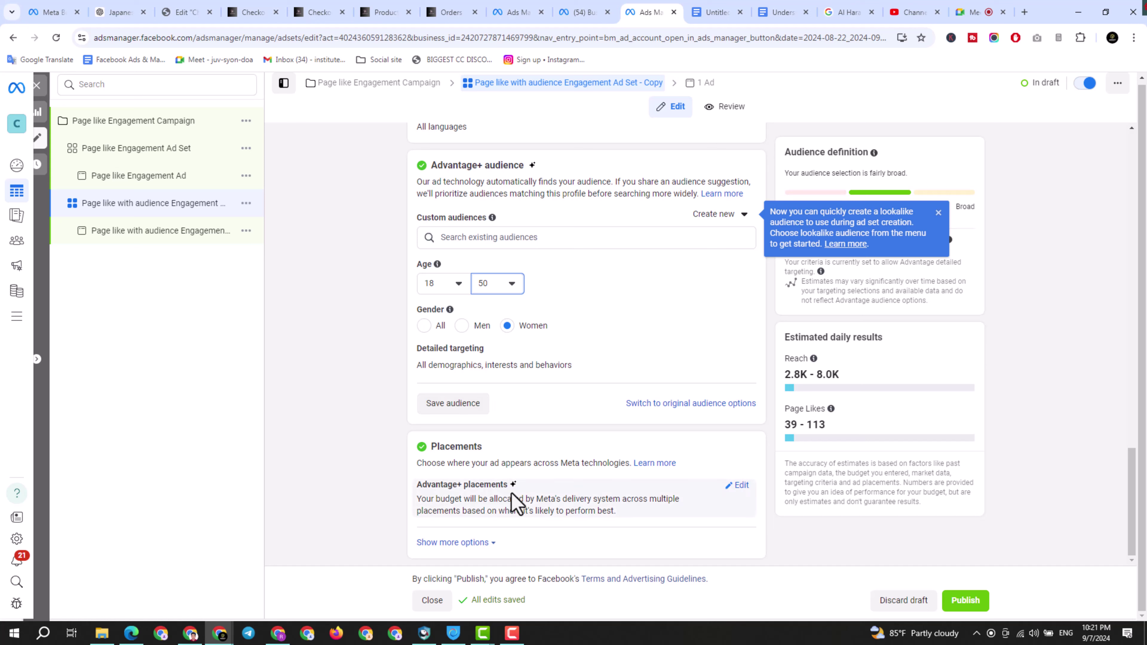
{"action": "left_click", "coordinate": [171, 233]}
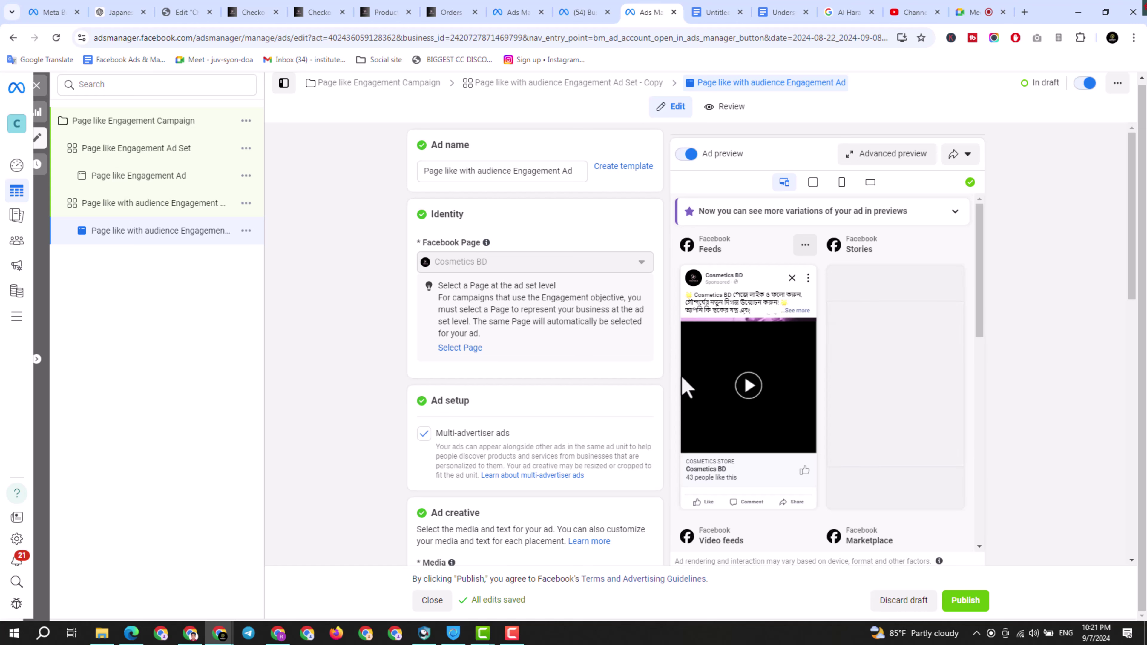
{"action": "scroll", "coordinate": [681, 389], "scroll_direction": "down", "scroll_amount": 4}
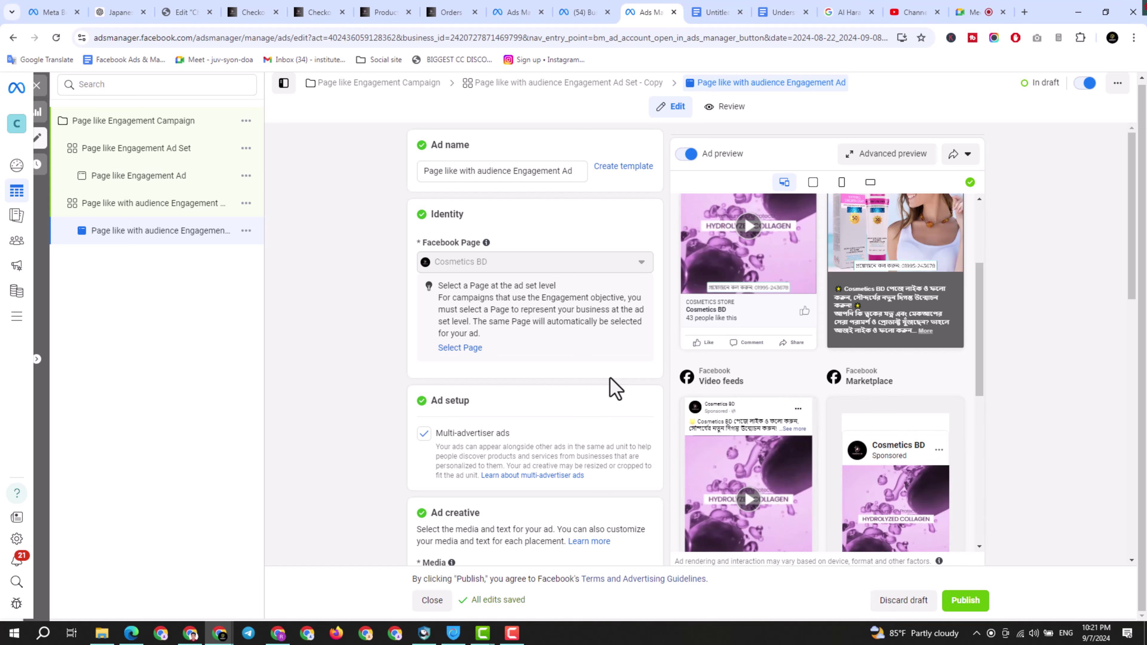
{"action": "scroll", "coordinate": [615, 388], "scroll_direction": "down", "scroll_amount": 3}
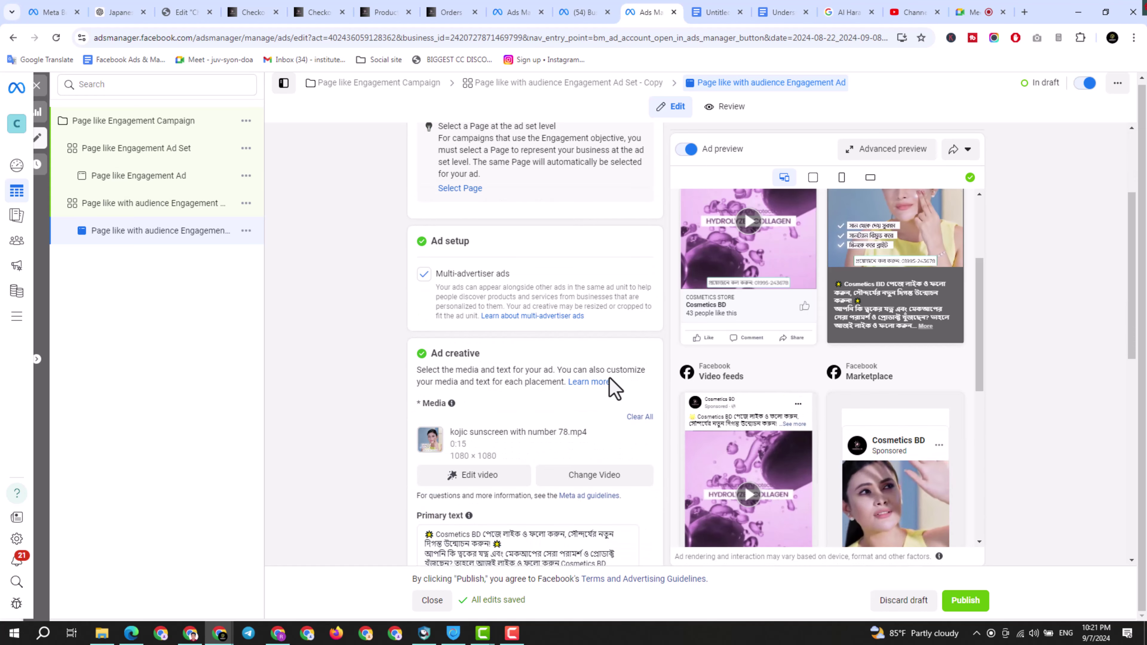
{"action": "scroll", "coordinate": [615, 389], "scroll_direction": "down", "scroll_amount": 3}
{"action": "scroll", "coordinate": [613, 388], "scroll_direction": "down", "scroll_amount": 2}
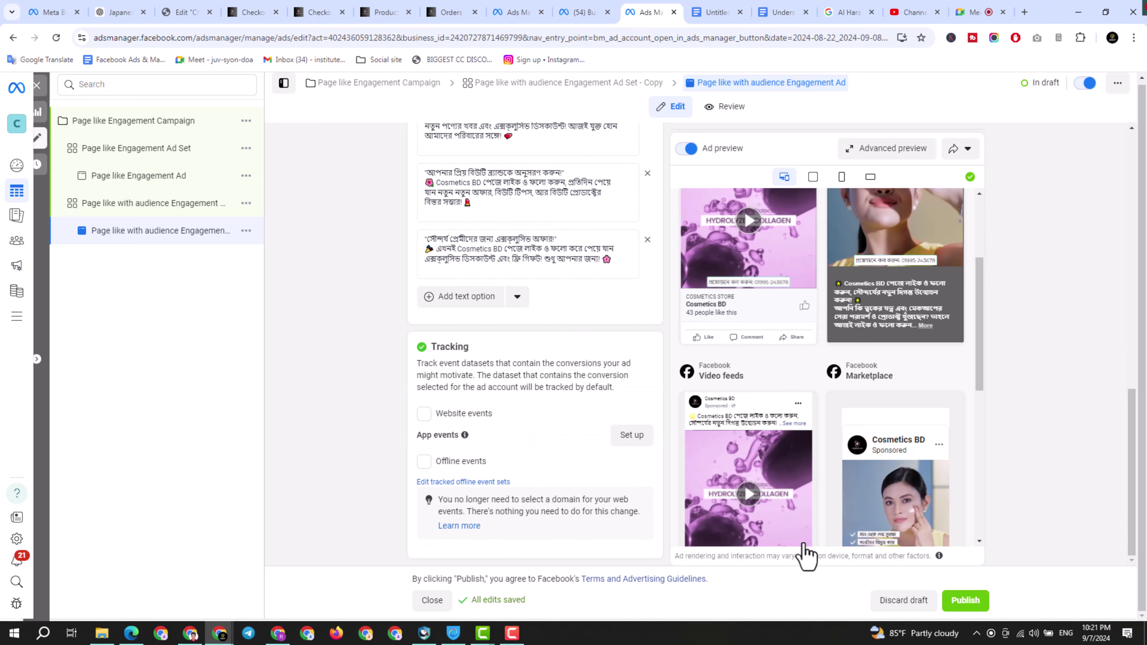
Publish the page-like campaign with its duplicated audience ad set and ad
{"action": "left_click", "coordinate": [961, 601]}
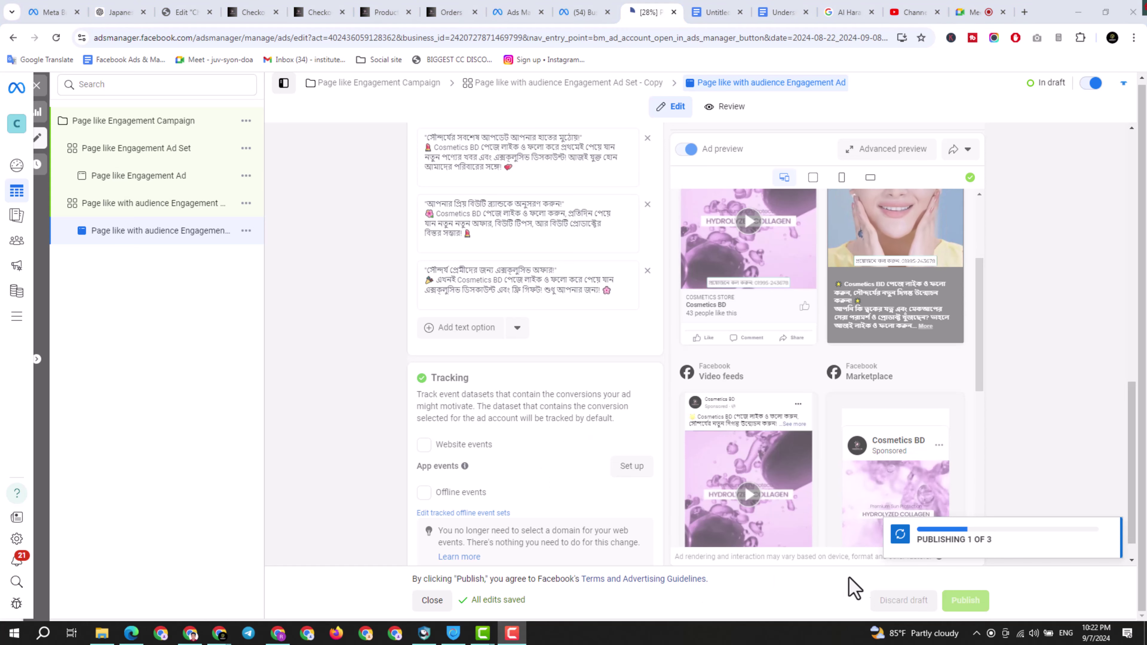
{"action": "key", "text": "ctrl+9"}
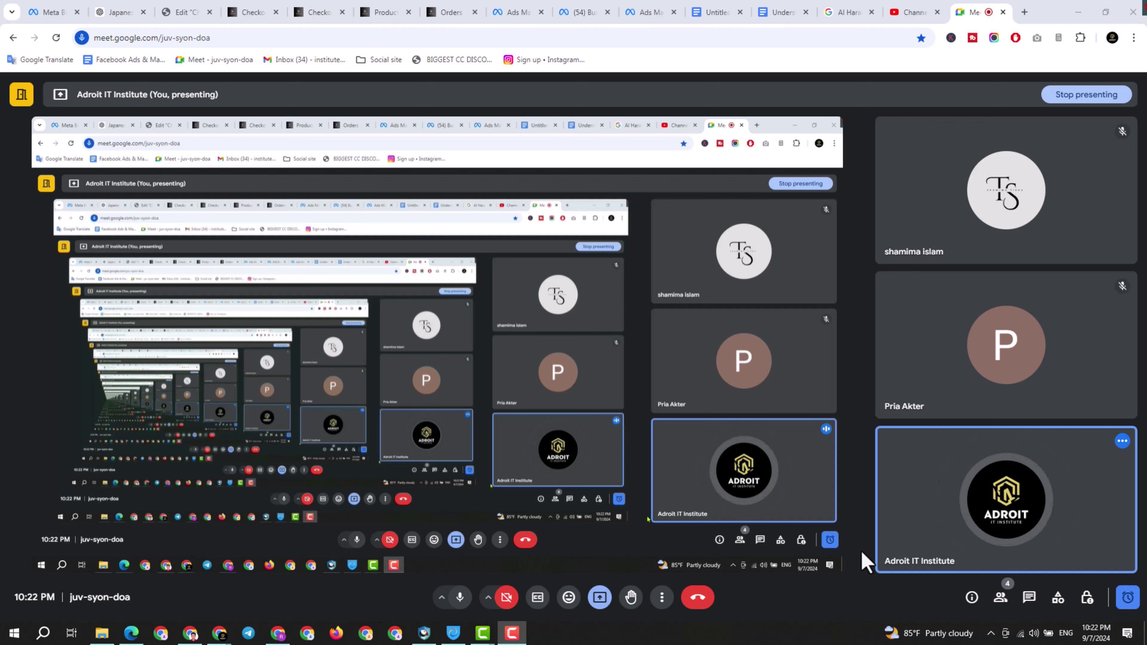
{"action": "left_click", "coordinate": [655, 14]}
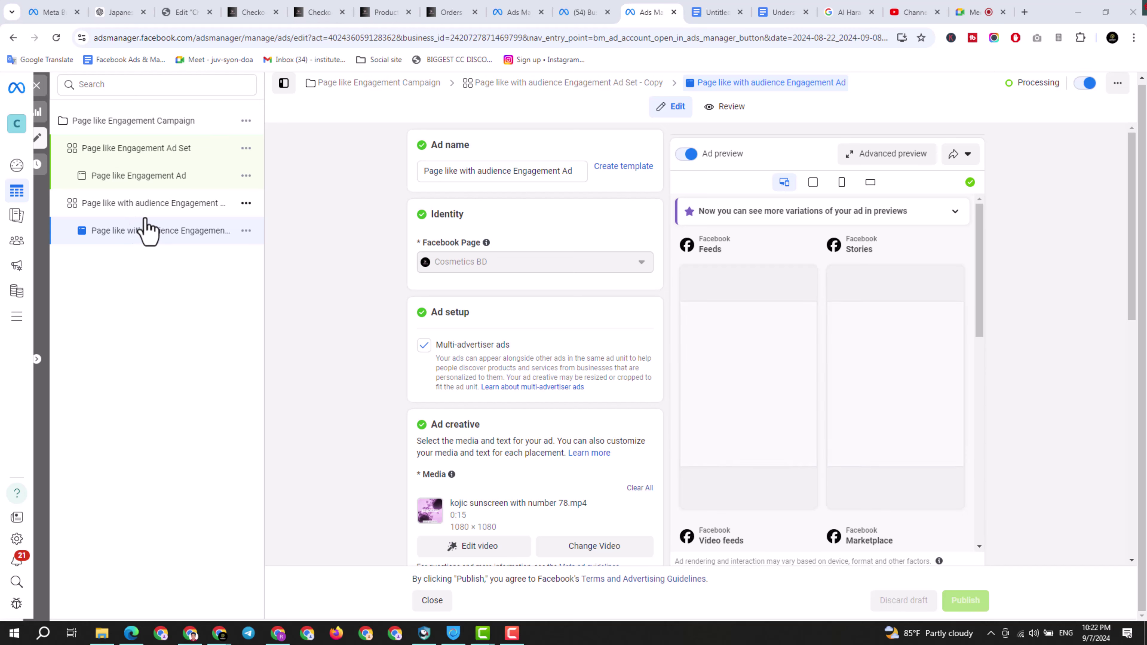
Publish the original Page like Engagement Ad Set with its ad, and return to the campaign list
{"action": "left_click", "coordinate": [125, 150]}
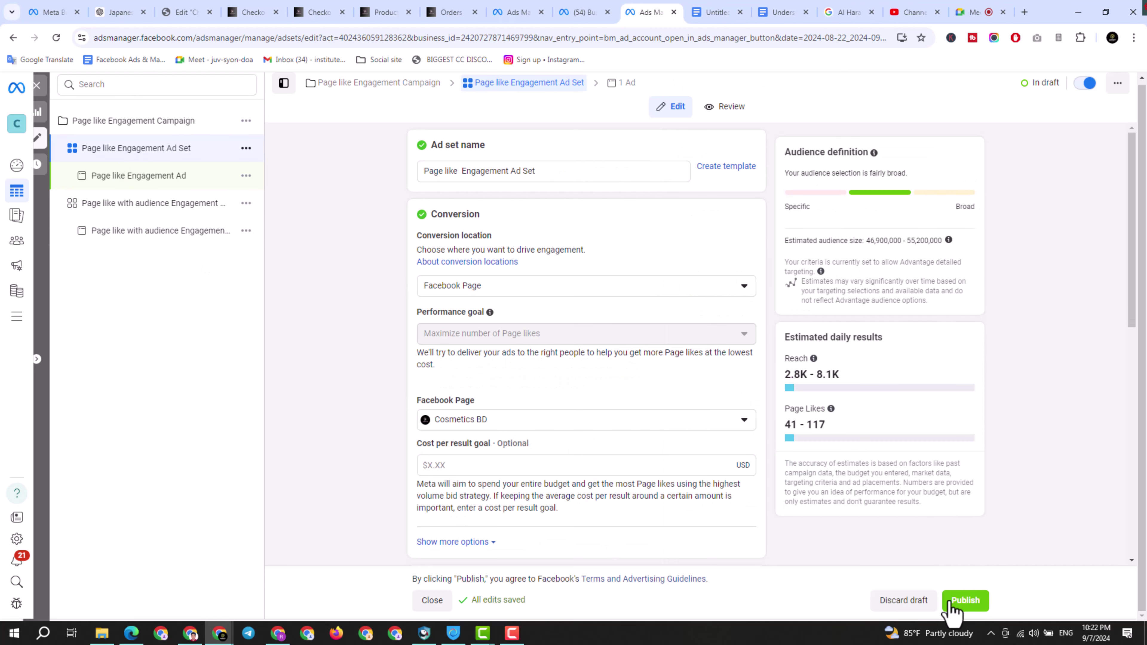
{"action": "left_click", "coordinate": [952, 602]}
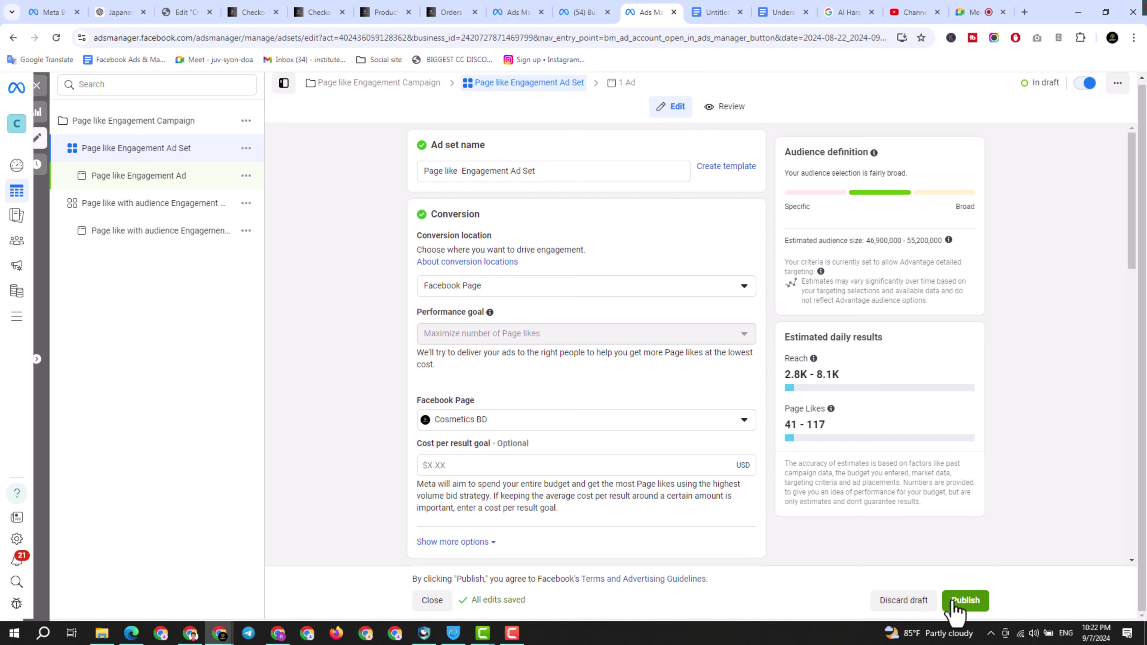
{"action": "left_click", "coordinate": [952, 602]}
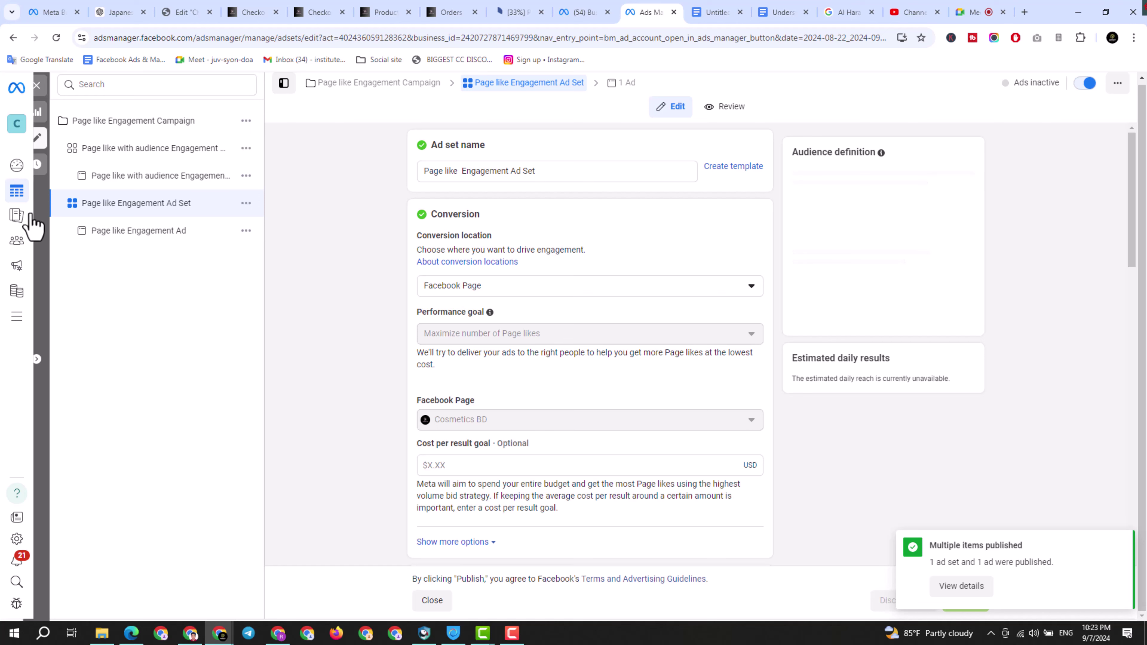
{"action": "left_click", "coordinate": [37, 85]}
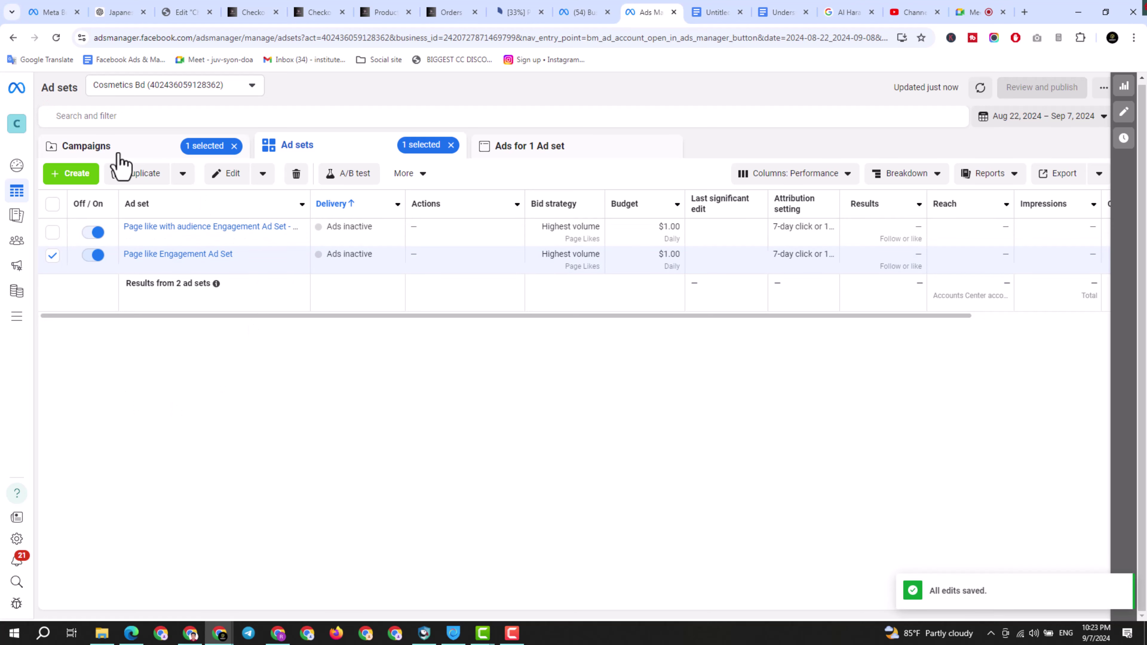
{"action": "left_click", "coordinate": [112, 156]}
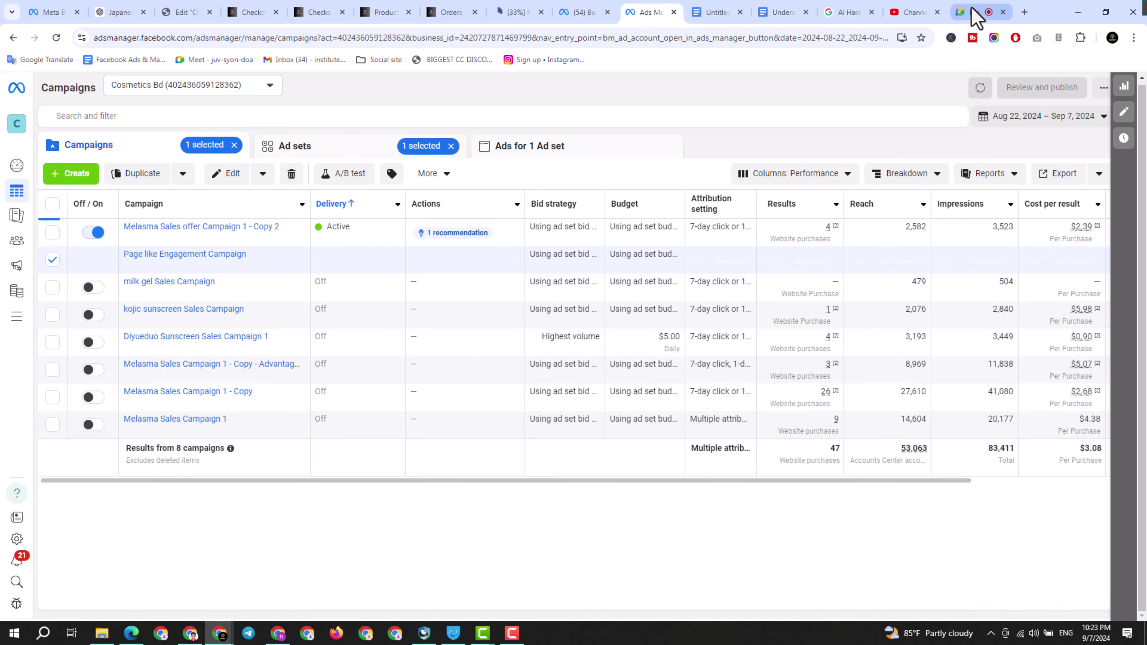
Switch to the Google Meet call, check its time-limit notice, and return to Ads Manager
{"action": "left_click", "coordinate": [969, 12]}
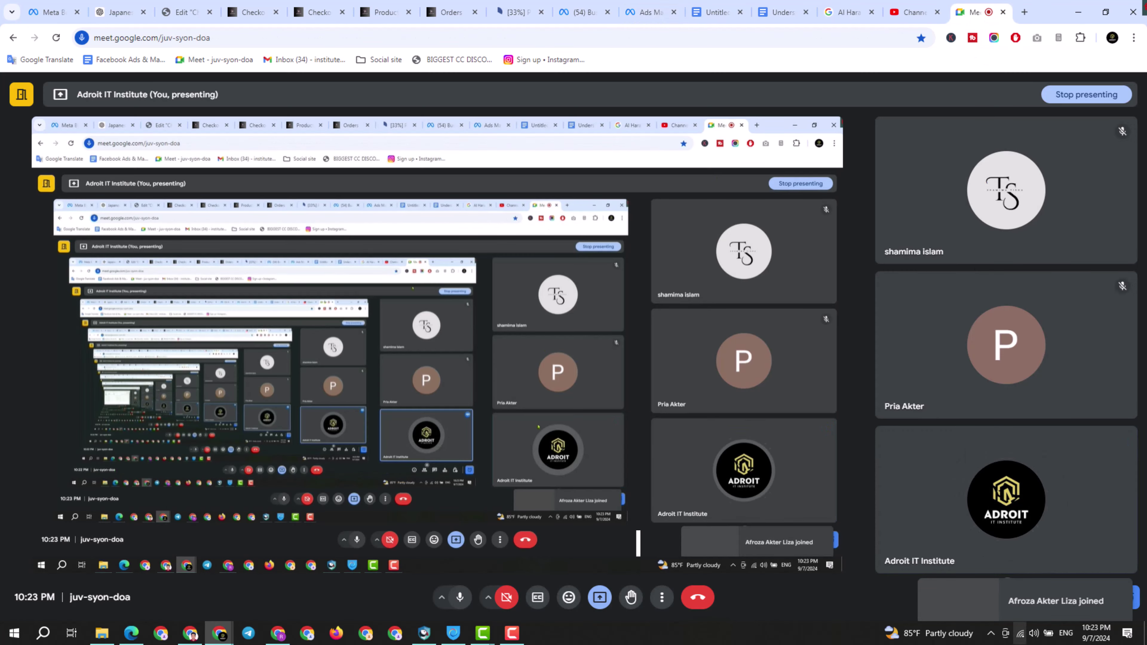
{"action": "left_click", "coordinate": [1134, 601]}
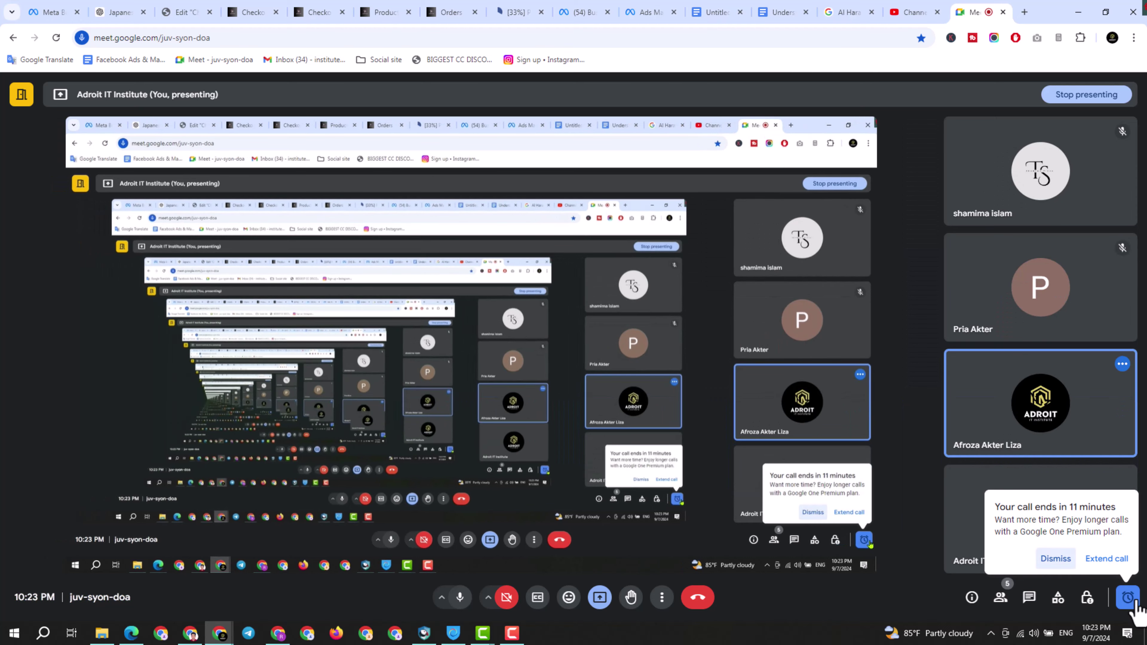
{"action": "left_click", "coordinate": [1127, 595]}
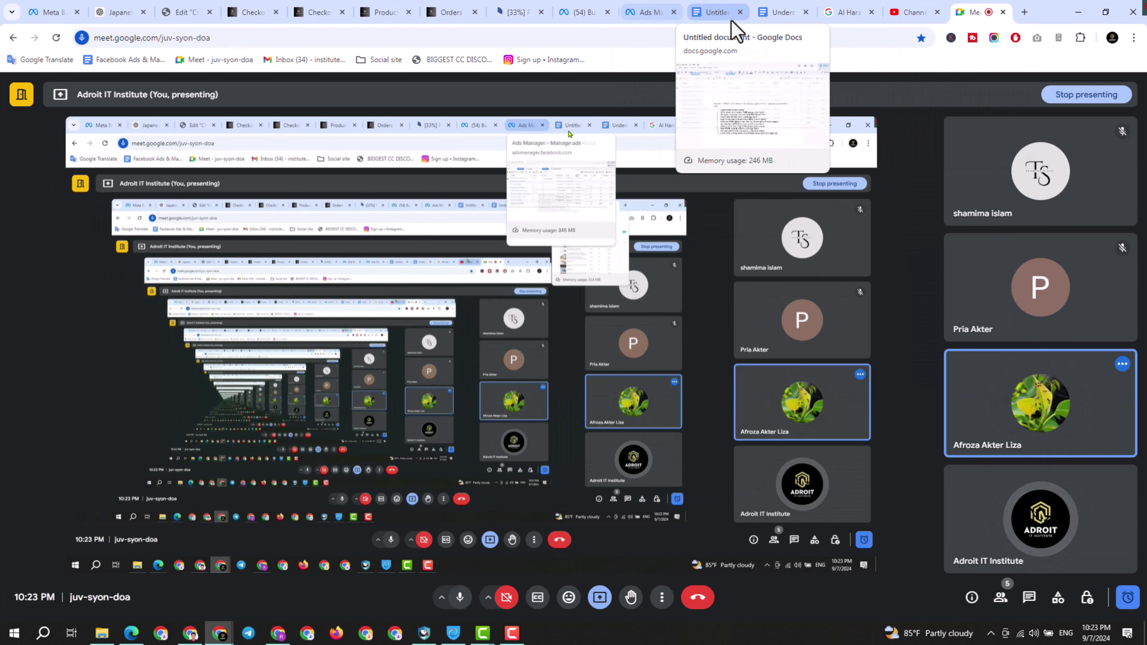
{"action": "left_click", "coordinate": [651, 13]}
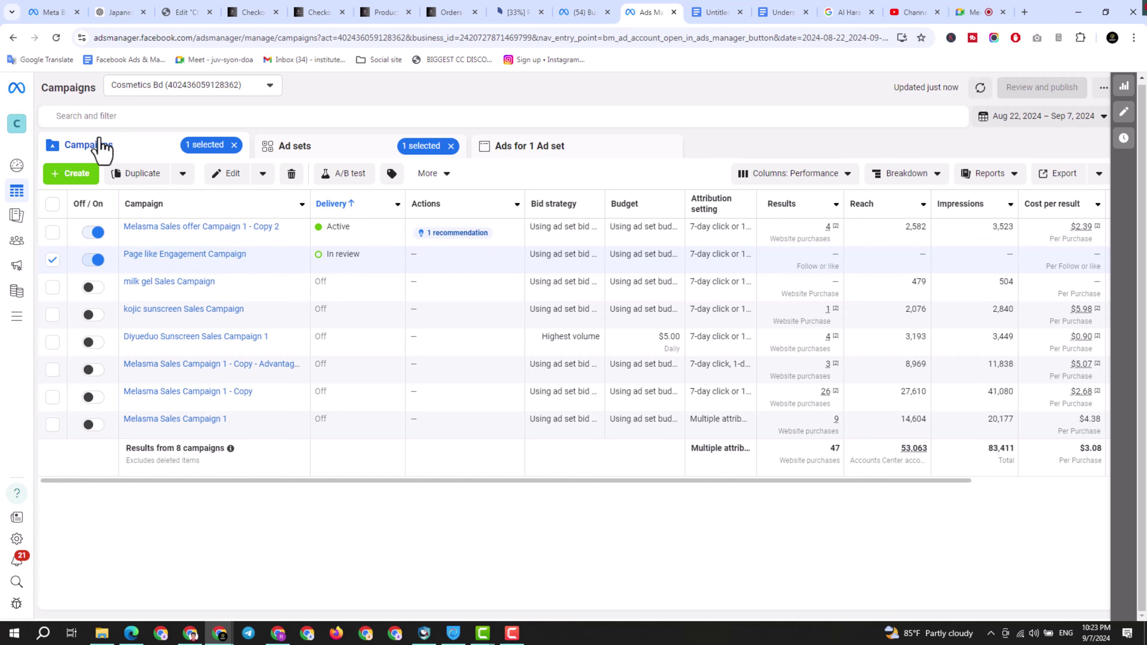
Check the delivery of the campaign's ad sets and ads with the ad set selection cleared, and refresh the campaign list
{"action": "left_click", "coordinate": [356, 144]}
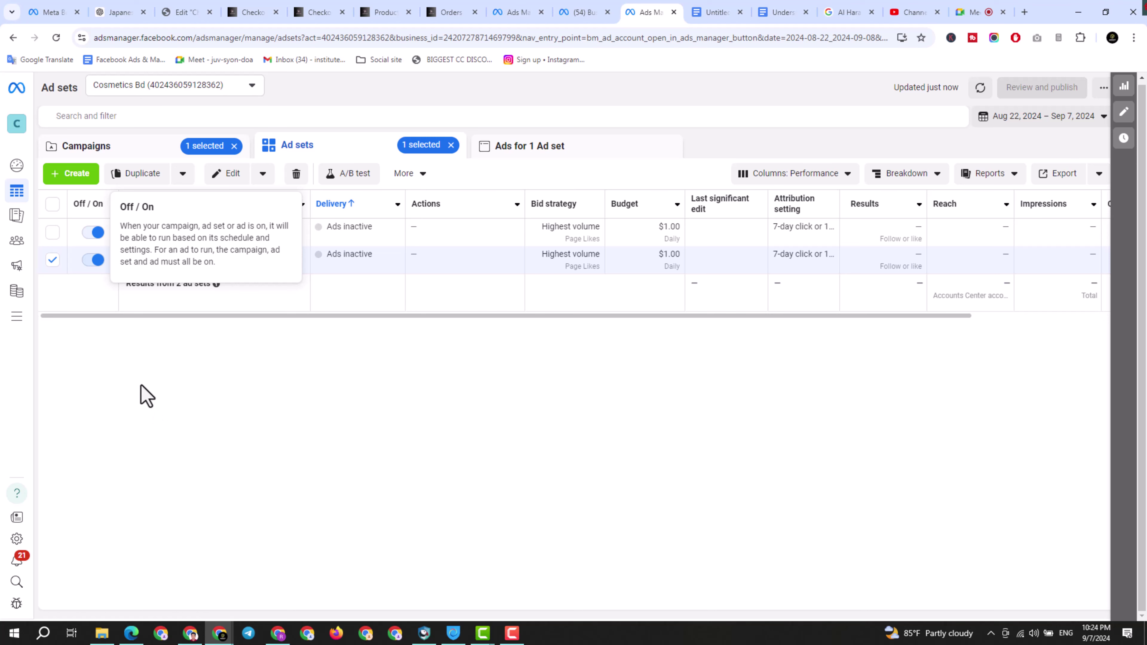
{"action": "left_click", "coordinate": [531, 150]}
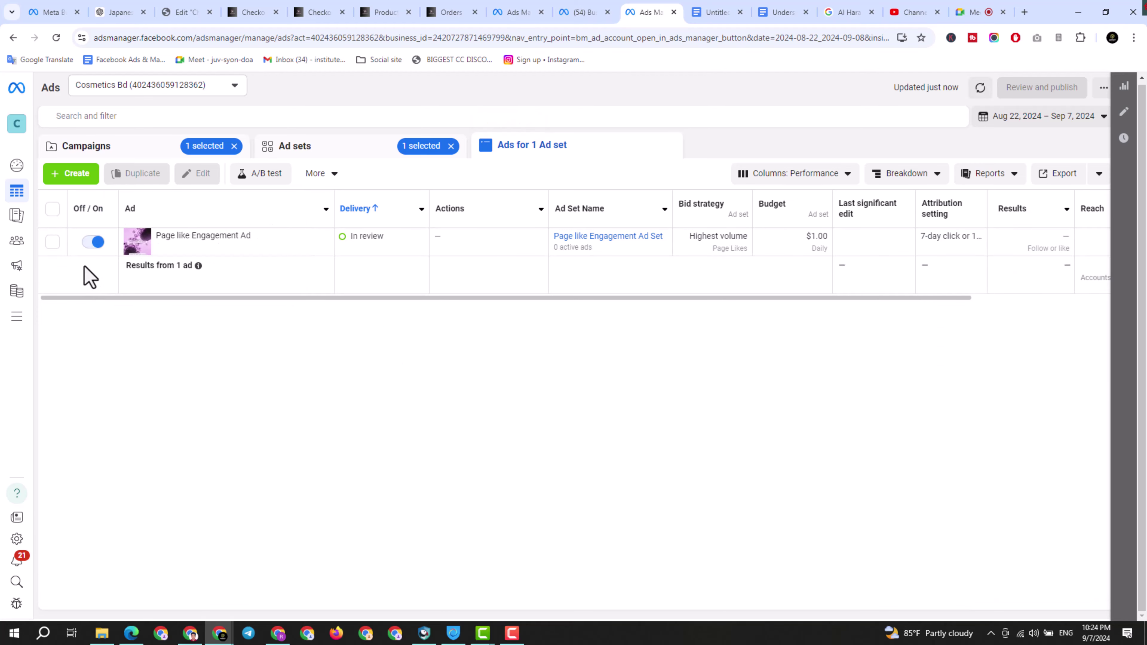
{"action": "left_click", "coordinate": [325, 148]}
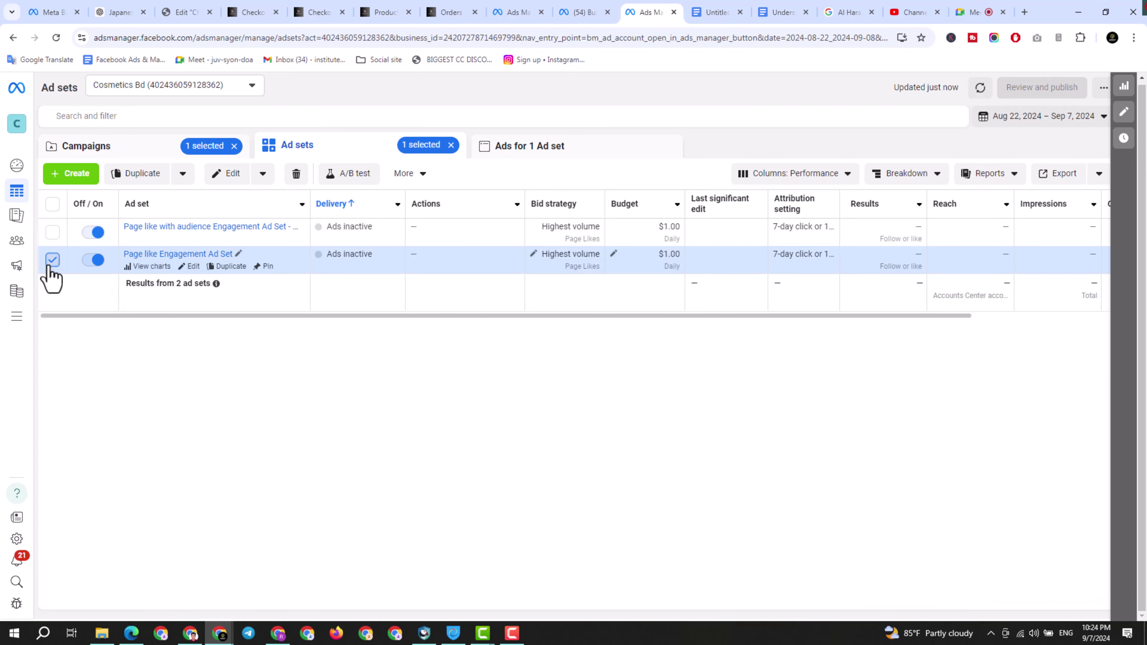
{"action": "left_click", "coordinate": [51, 261]}
{"action": "left_click", "coordinate": [582, 156]}
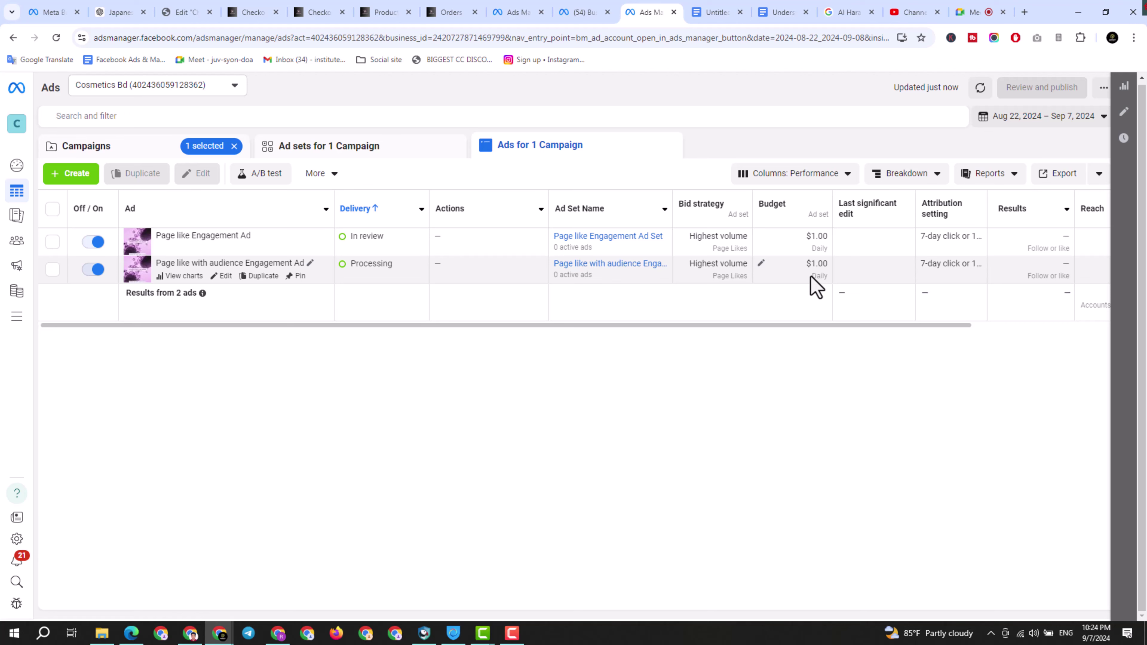
{"action": "left_click", "coordinate": [130, 151]}
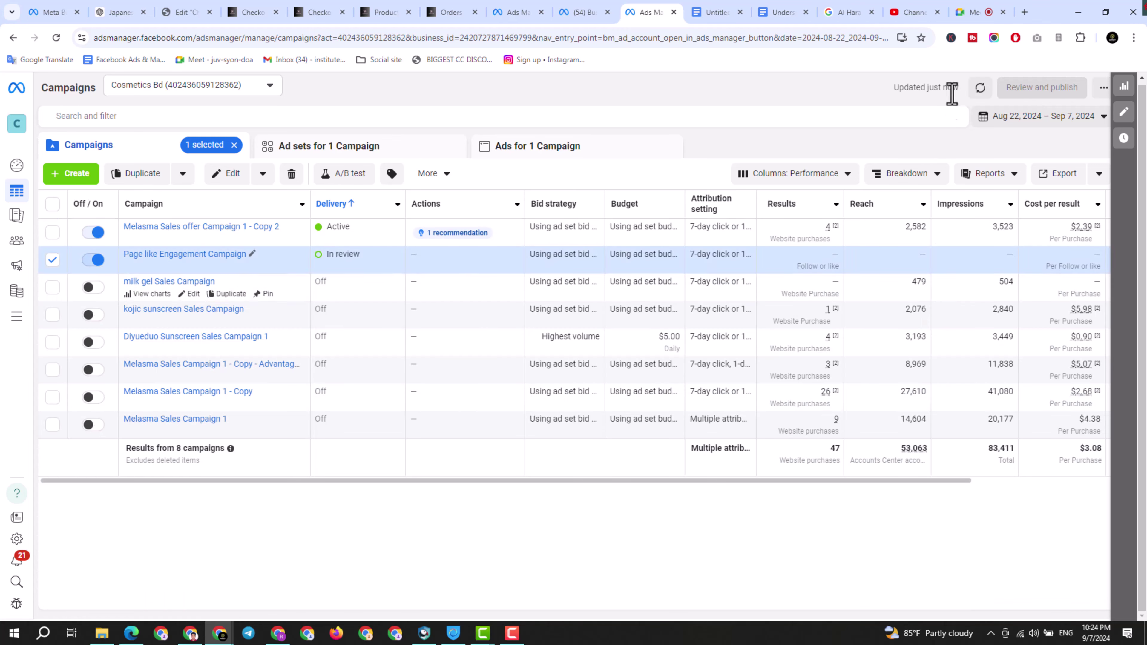
{"action": "left_click", "coordinate": [980, 89]}
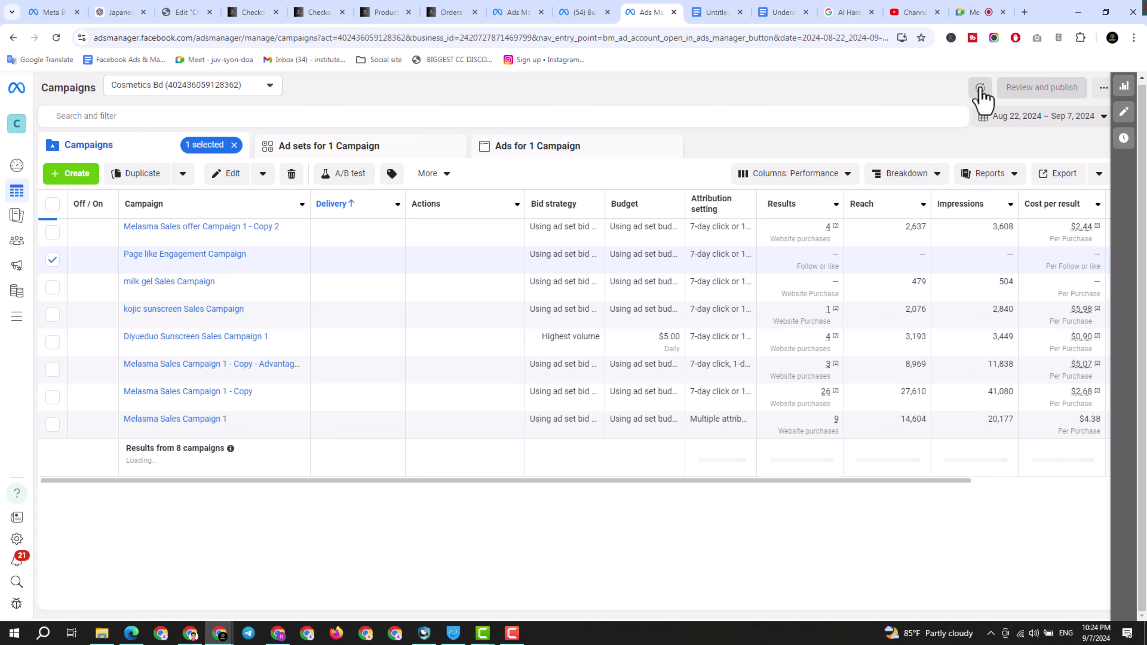